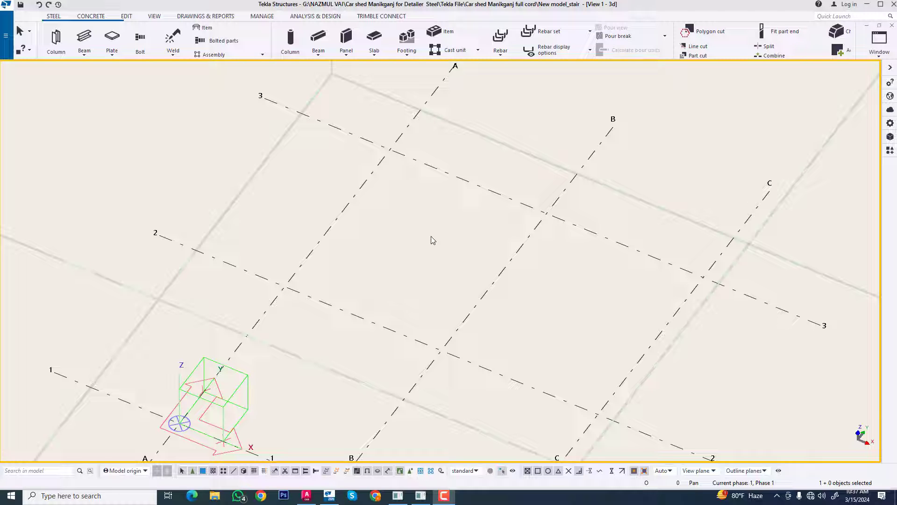
Create a steel beam along grid line 3 from grid A to grid B.
scroll(390, 237, "down", 4)
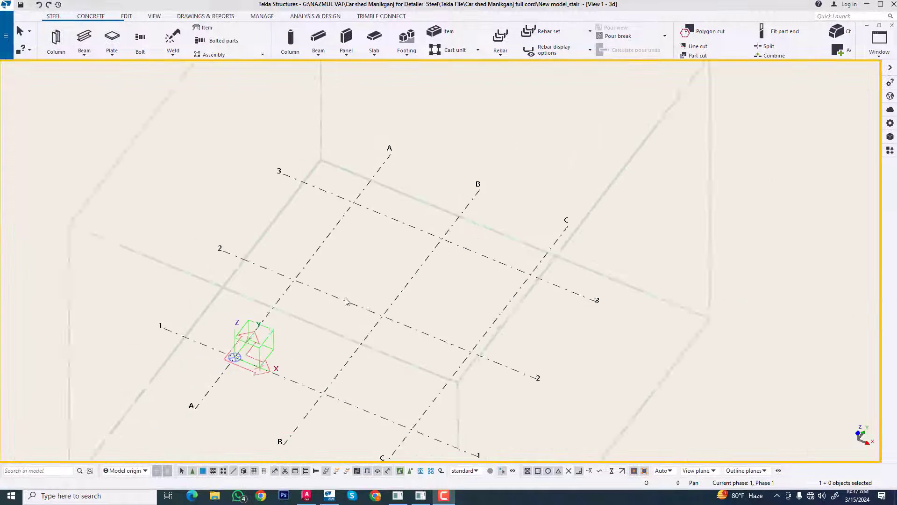
scroll(372, 246, "up", 5)
middle_click_drag(372, 243, 381, 262)
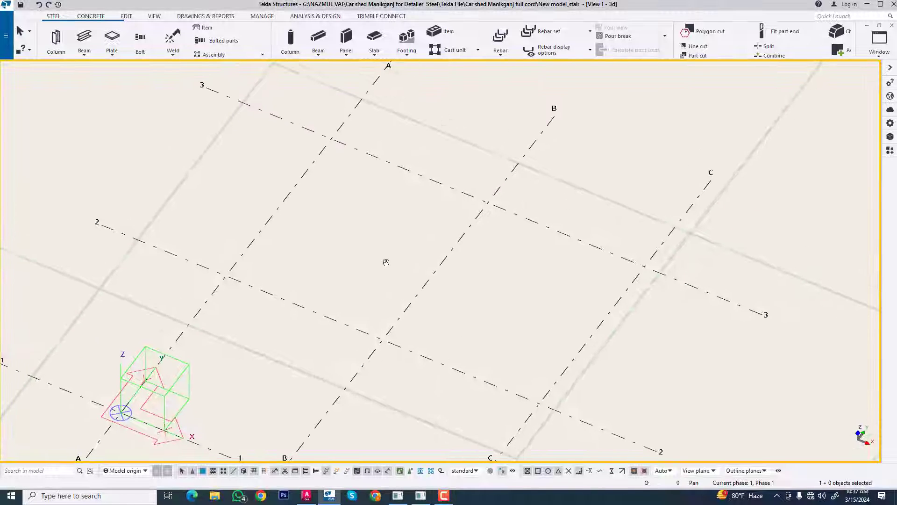
left_click(84, 37)
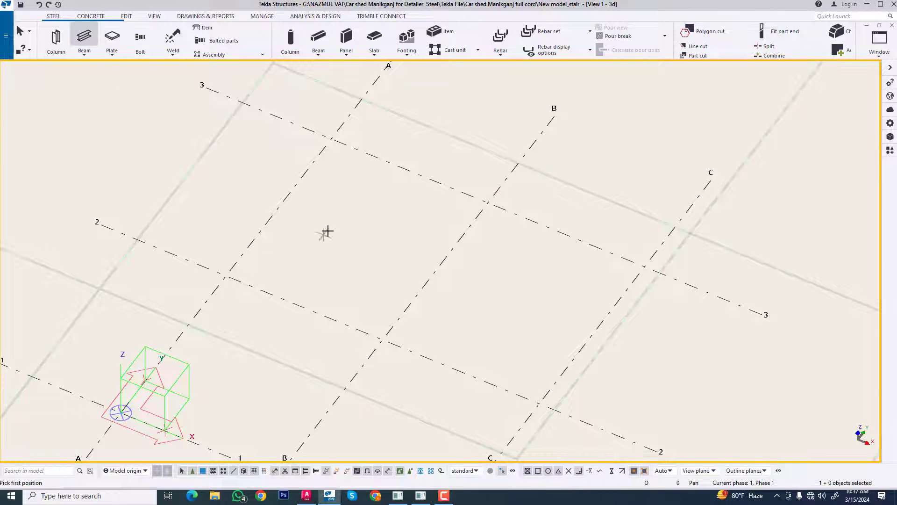
middle_click_drag(325, 232, 266, 288)
left_click(268, 188)
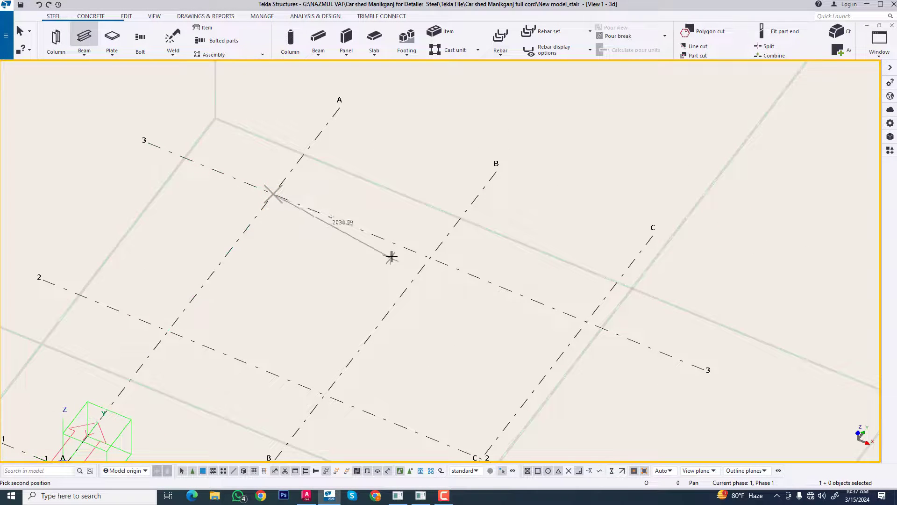
left_click(429, 255)
right_click(437, 155)
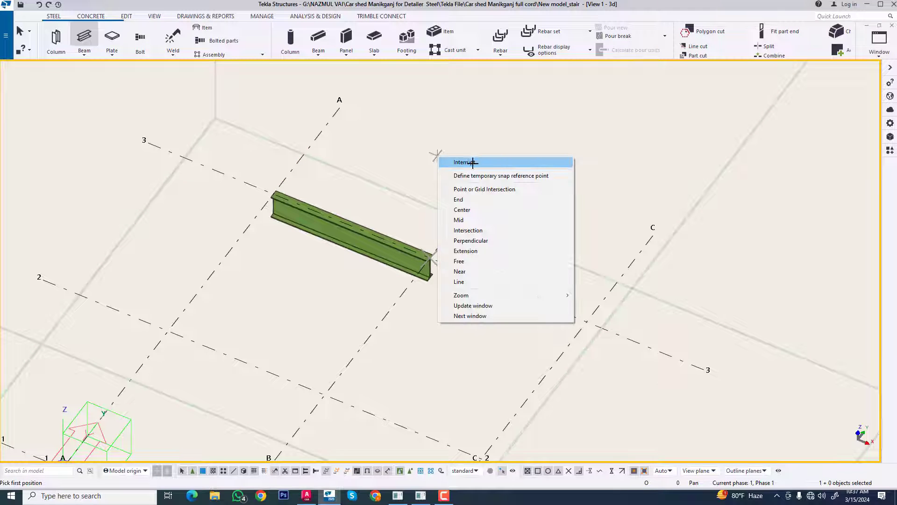
left_click(442, 161)
Name the new beam STRINGER and change its profile to the C section C200*100*5.
scroll(350, 262, "up", 4)
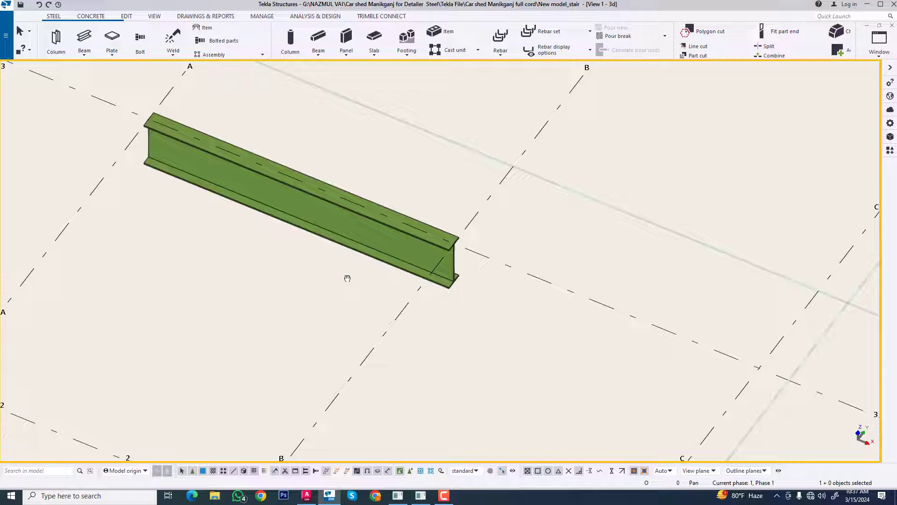
left_click(350, 246)
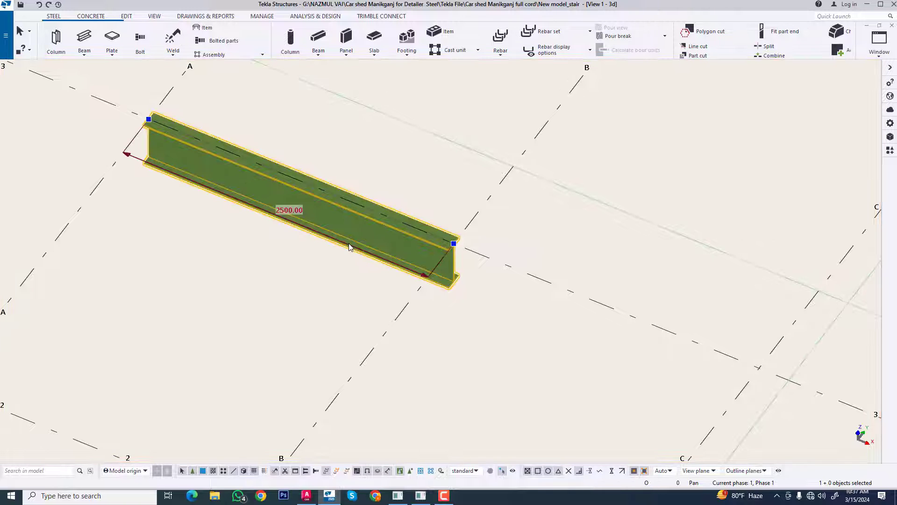
double_click(349, 247)
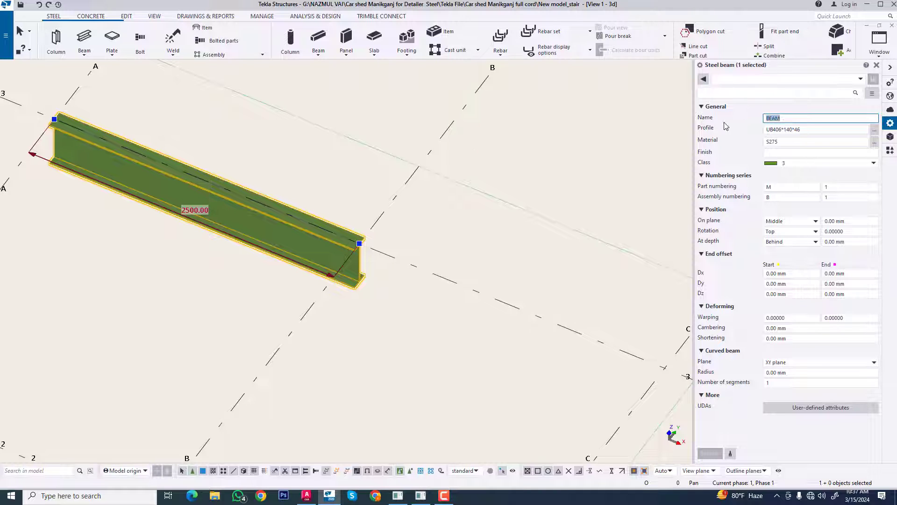
type("STRINGER")
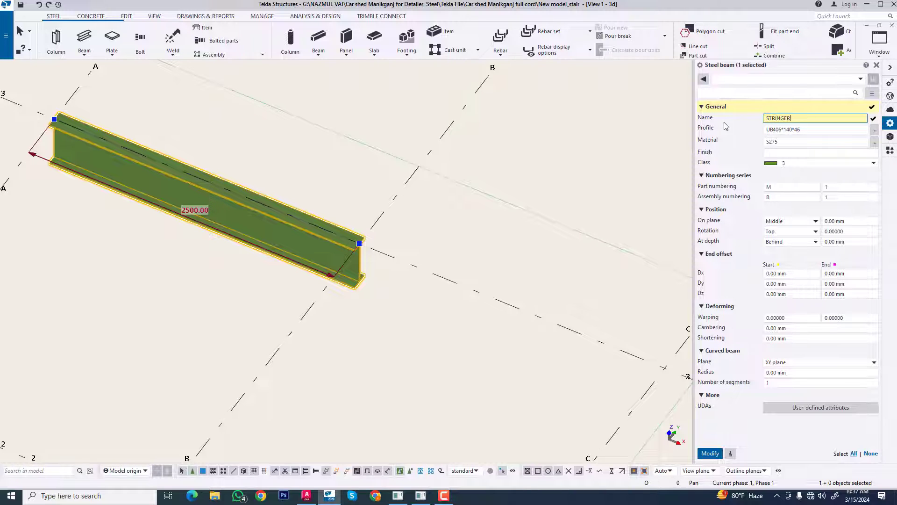
left_click(874, 130)
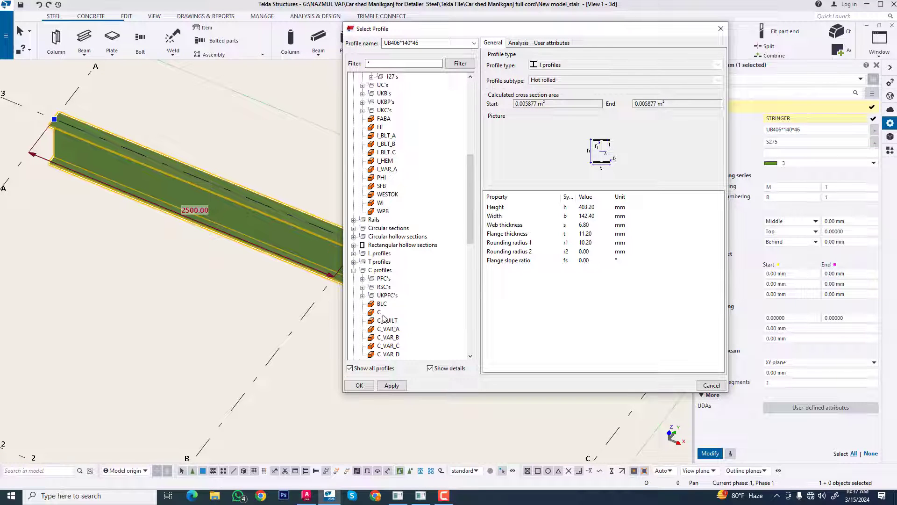
left_click(381, 313)
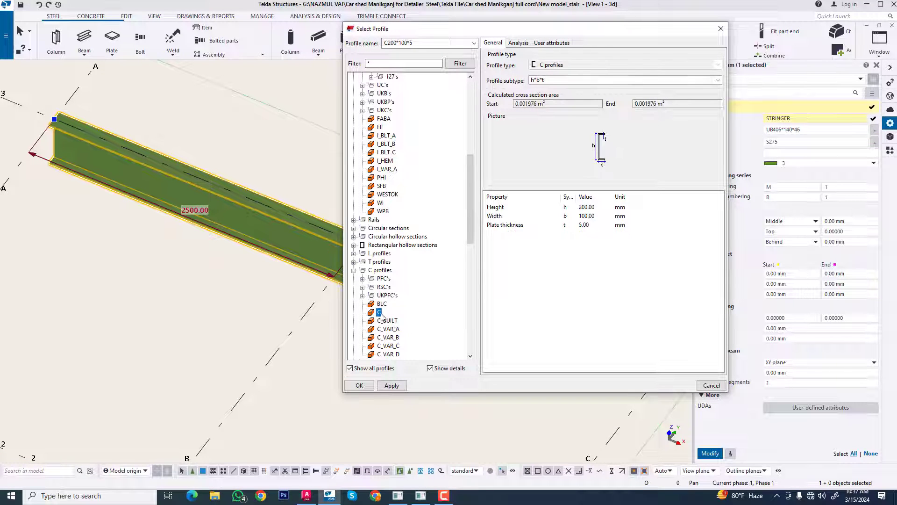
left_click(391, 385)
left_click(359, 385)
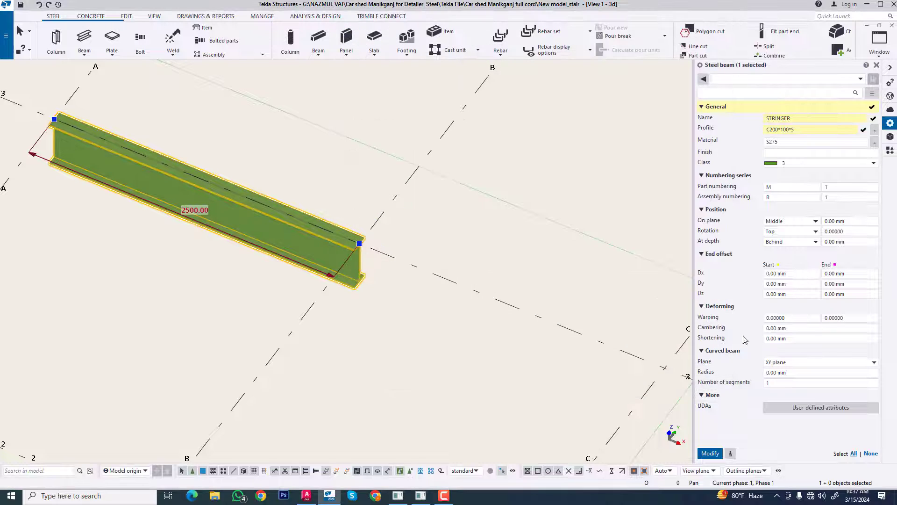
left_click(710, 453)
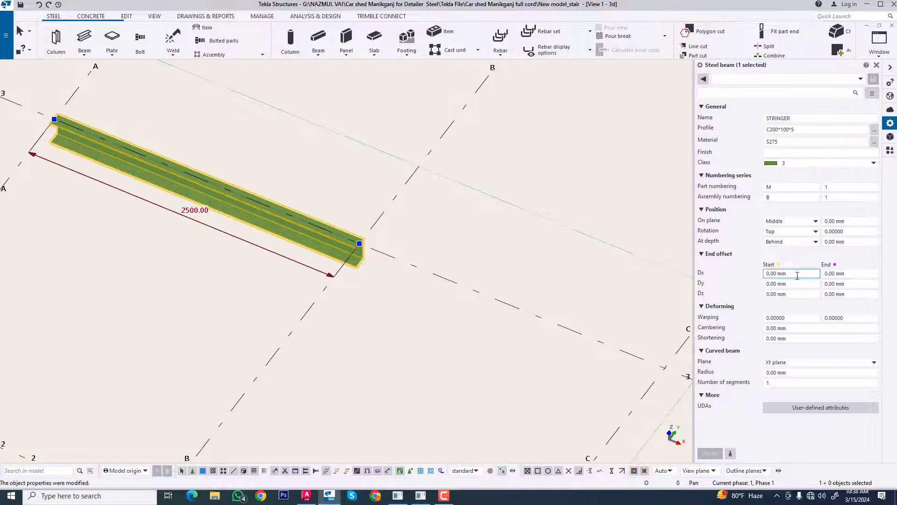
Set the stringer's rotation to Below and redraw the view.
left_click(805, 232)
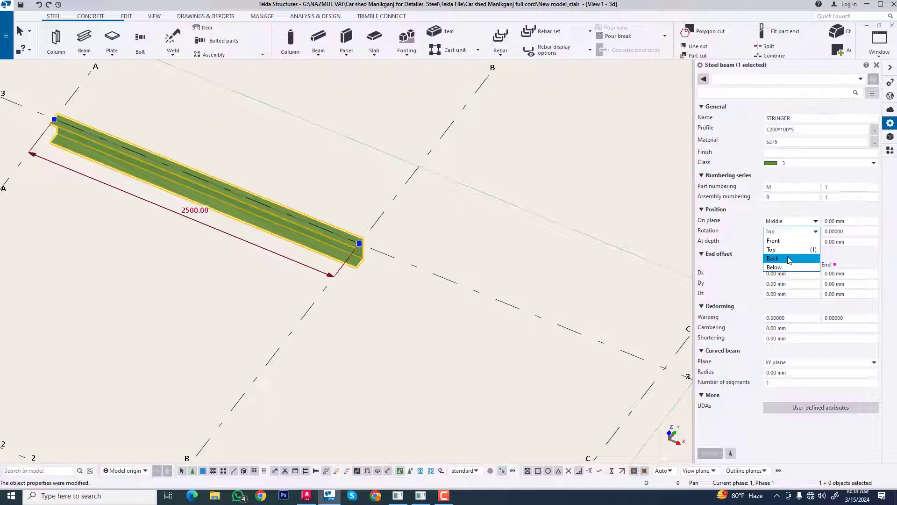
left_click(790, 268)
left_click(710, 453)
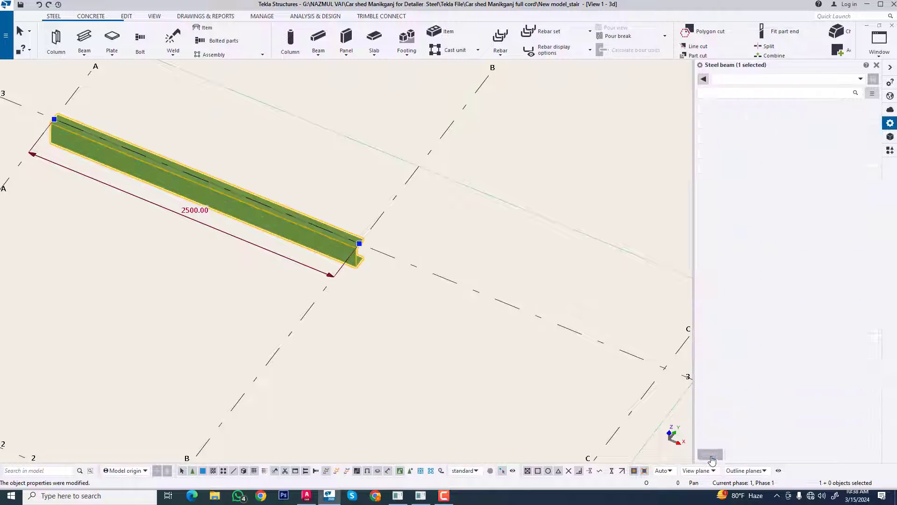
right_click(468, 257)
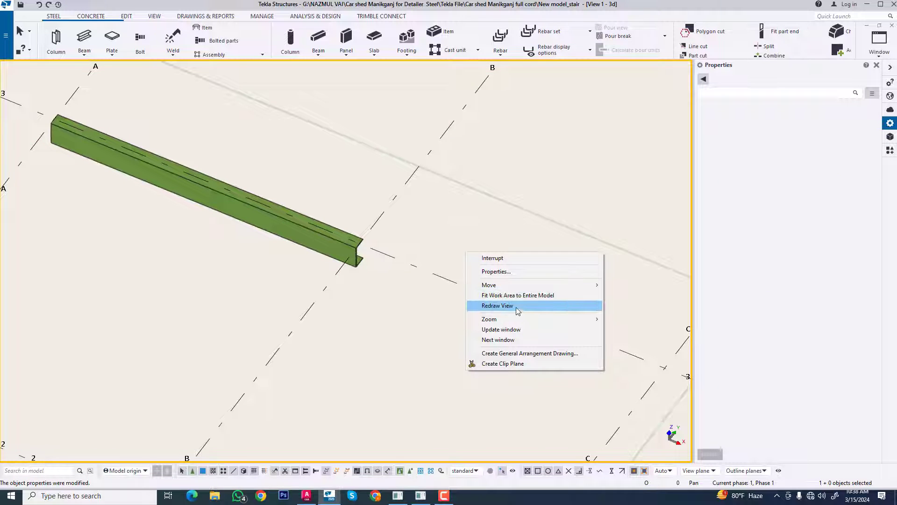
left_click(517, 304)
Move the stringer from the upper outer corner of its web at grid B to the intersection of grids 3 and B.
scroll(345, 241, "up", 5)
right_click(353, 249)
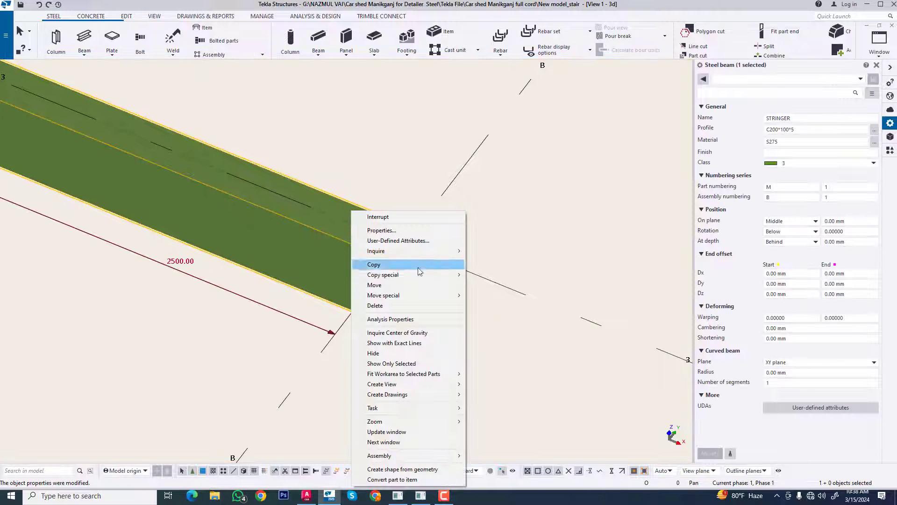
left_click(412, 288)
scroll(391, 262, "up", 2)
left_click(393, 260)
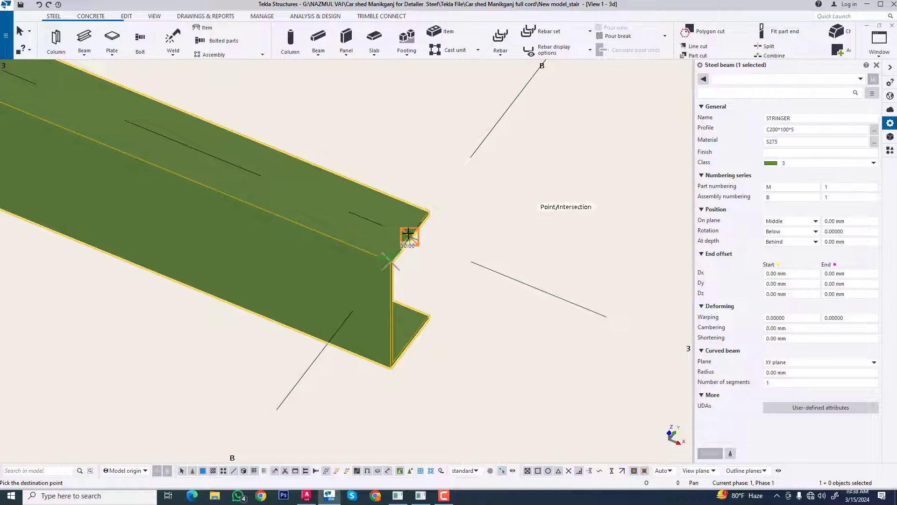
left_click(411, 235)
scroll(561, 183, "down", 5)
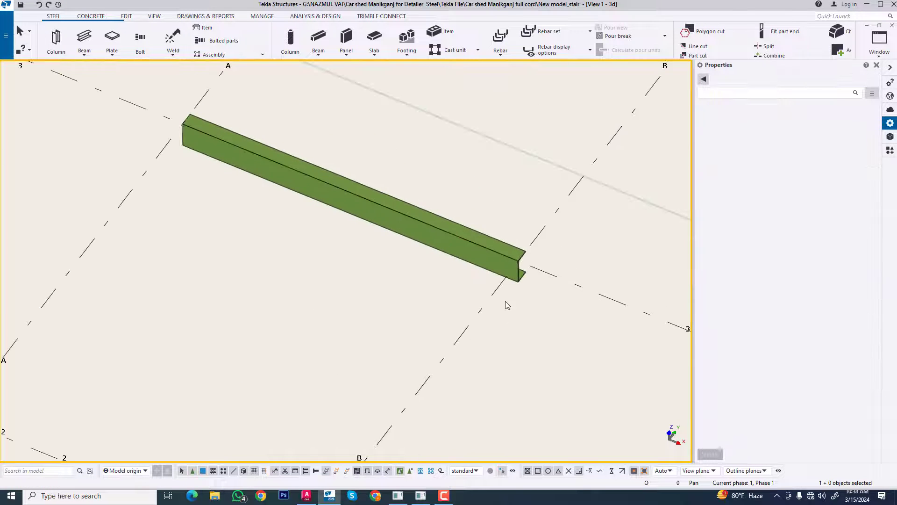
left_click(486, 260)
right_click(485, 260)
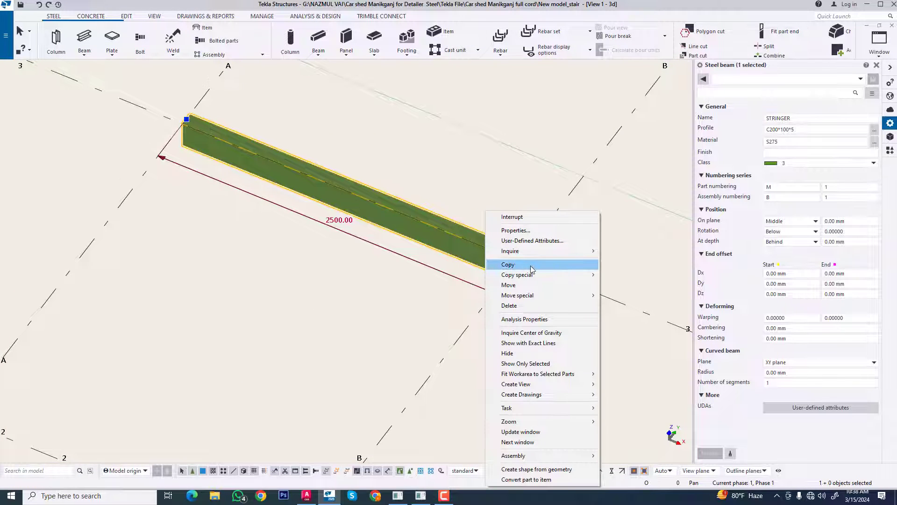
left_click(514, 265)
scroll(477, 280, "down", 3)
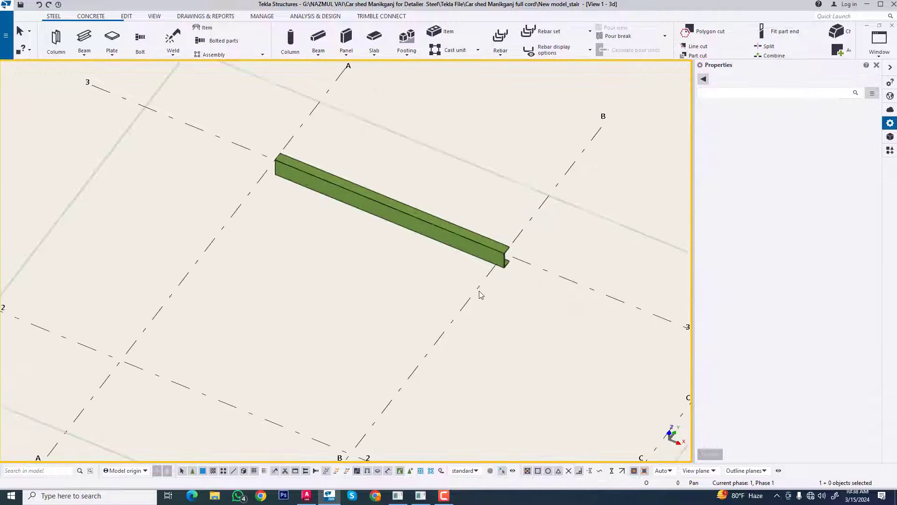
Make one linear copy of the stringer at dY -1500, from grid 3 to the midpoint between grids 3 and 2 on grid B.
scroll(476, 266, "up", 3)
scroll(476, 266, "up", 2)
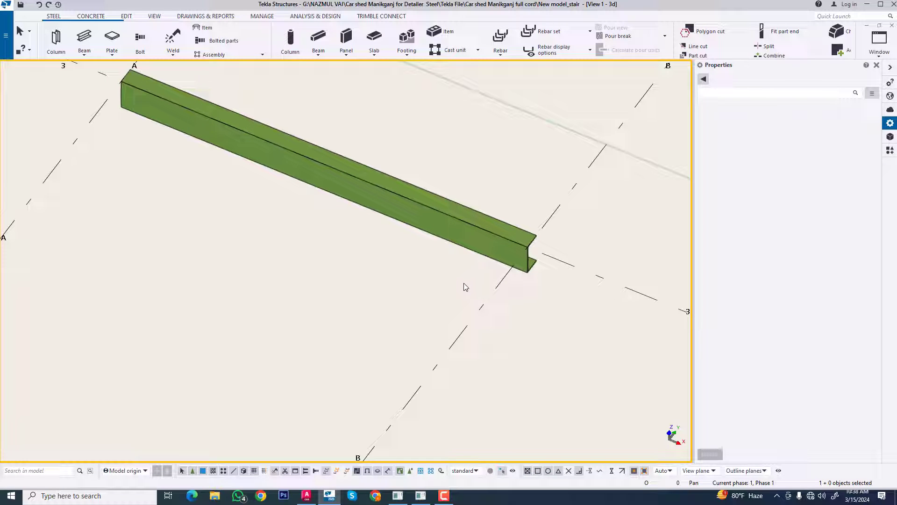
right_click(492, 258)
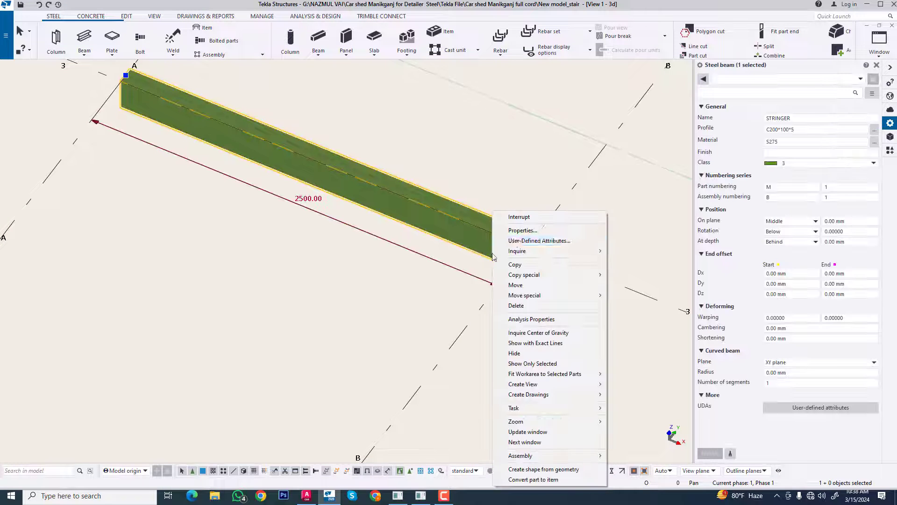
mouse_move(536, 278)
left_click(630, 274)
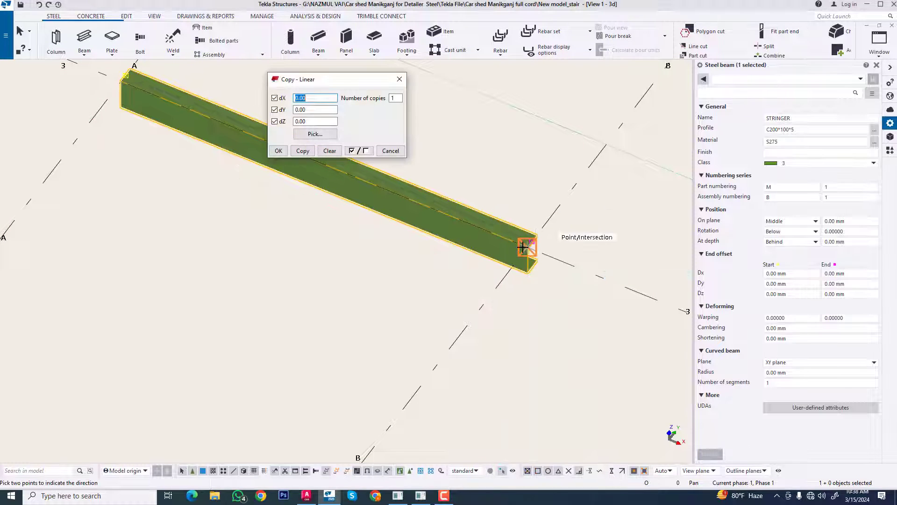
left_click(526, 246)
scroll(534, 260, "down", 1)
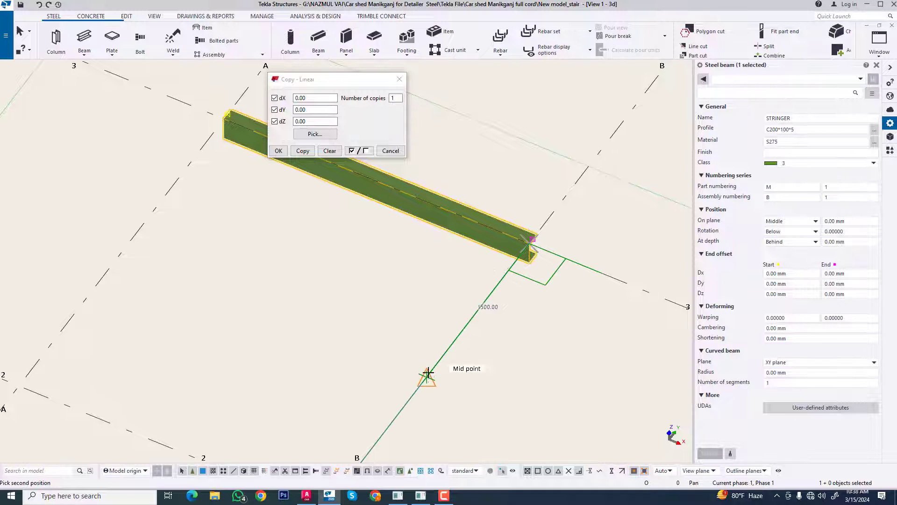
left_click(428, 376)
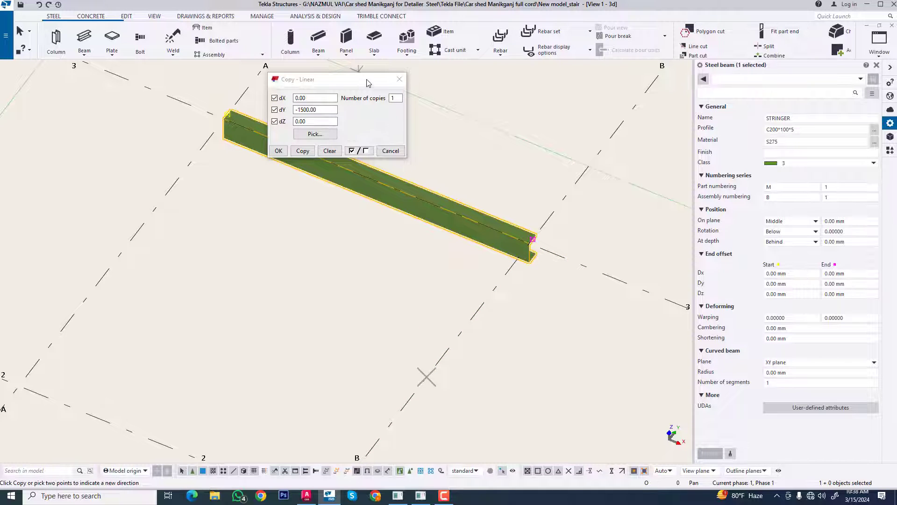
left_click_drag(368, 83, 524, 101)
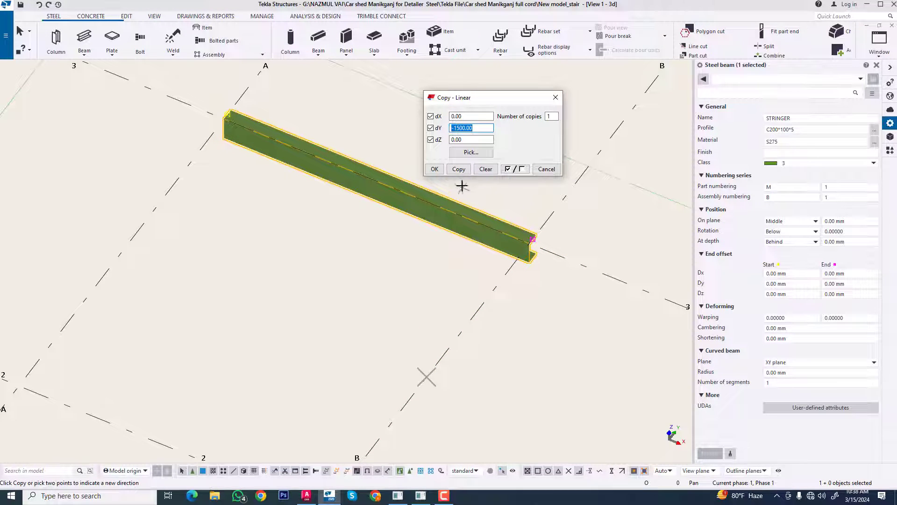
left_click(459, 169)
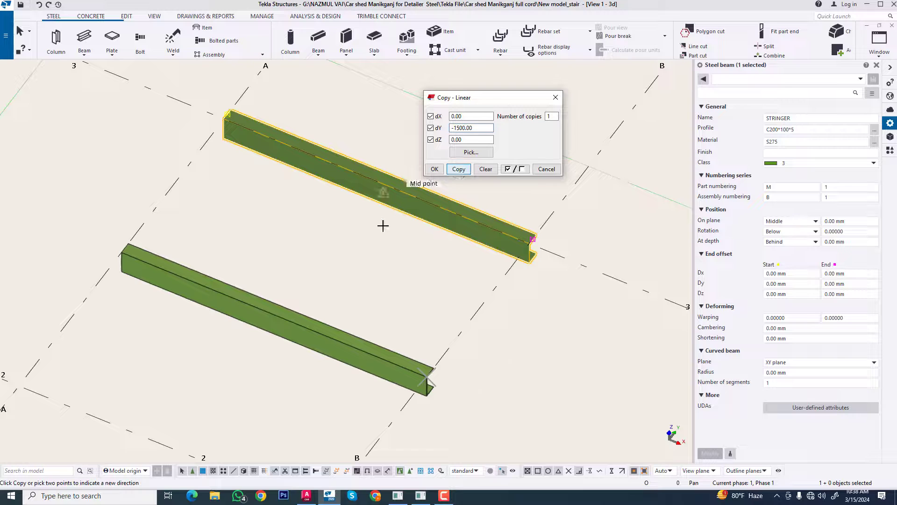
left_click(555, 97)
left_click(483, 383)
Set the copied stringer's rotation to Top so its channel faces the opposite way, and redraw the view.
scroll(406, 263, "up", 4)
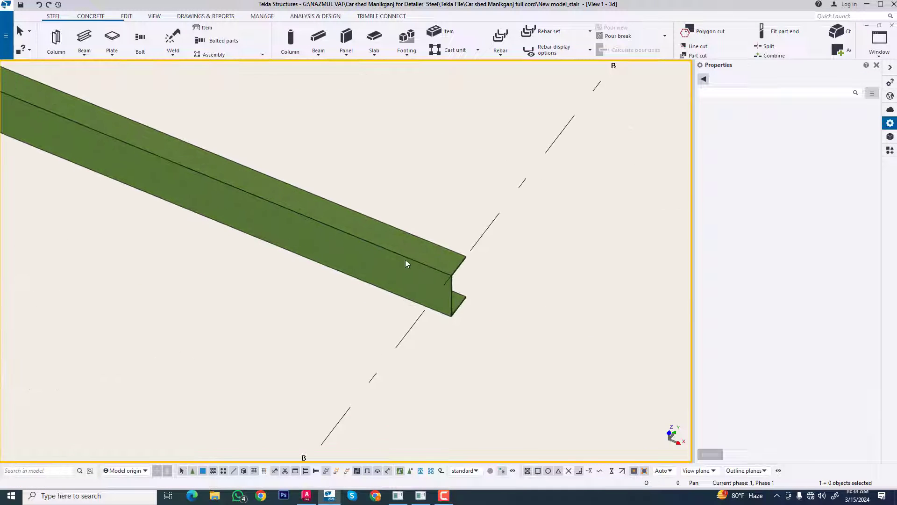
left_click(404, 249)
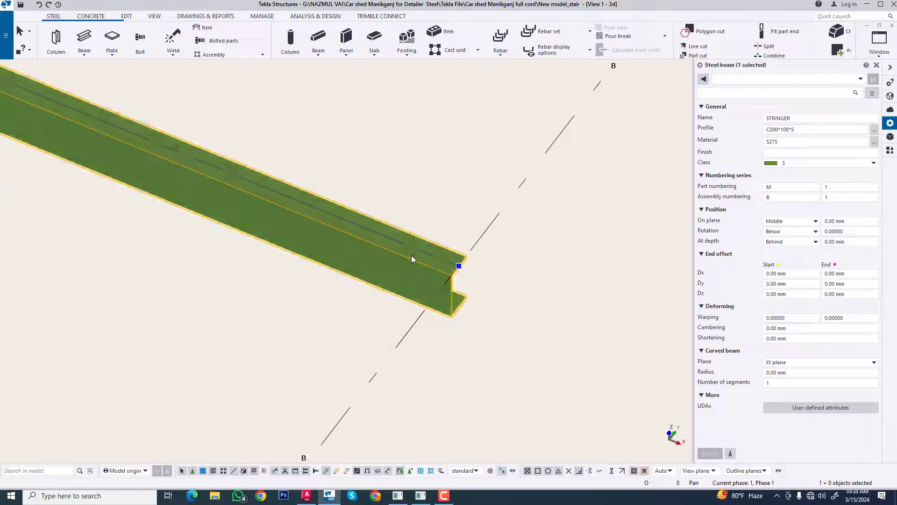
left_click(788, 234)
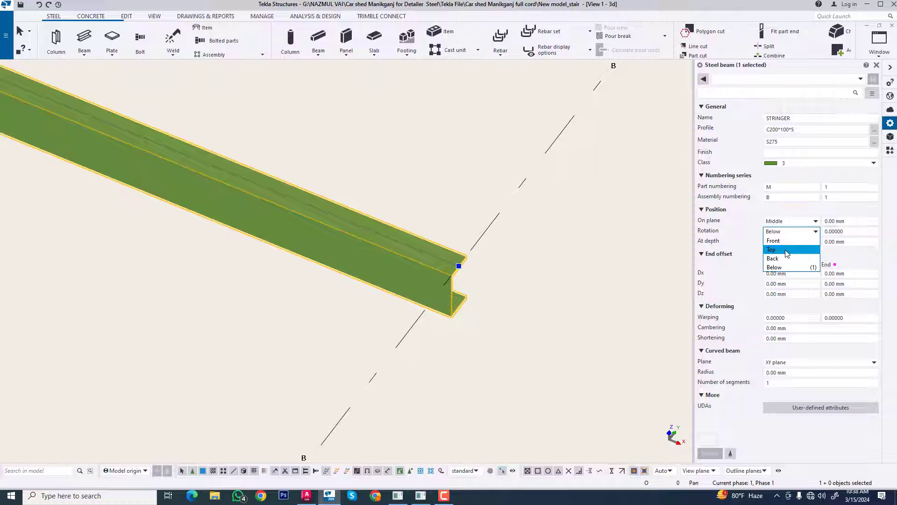
left_click(788, 250)
left_click(710, 453)
left_click(539, 293)
right_click(540, 292)
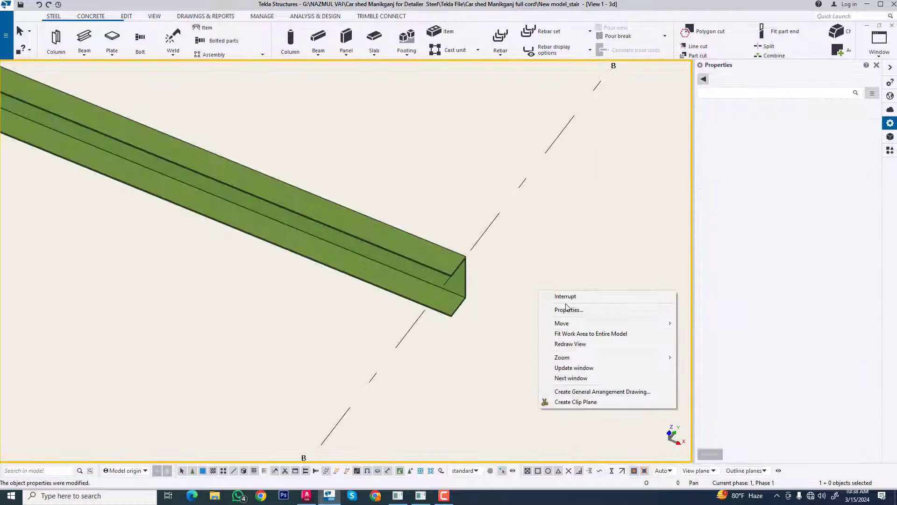
left_click(570, 344)
Copy the second stringer from its web's upper corner to its upper flange tip at grid B, and remove the original.
scroll(421, 269, "up", 2)
right_click(423, 226)
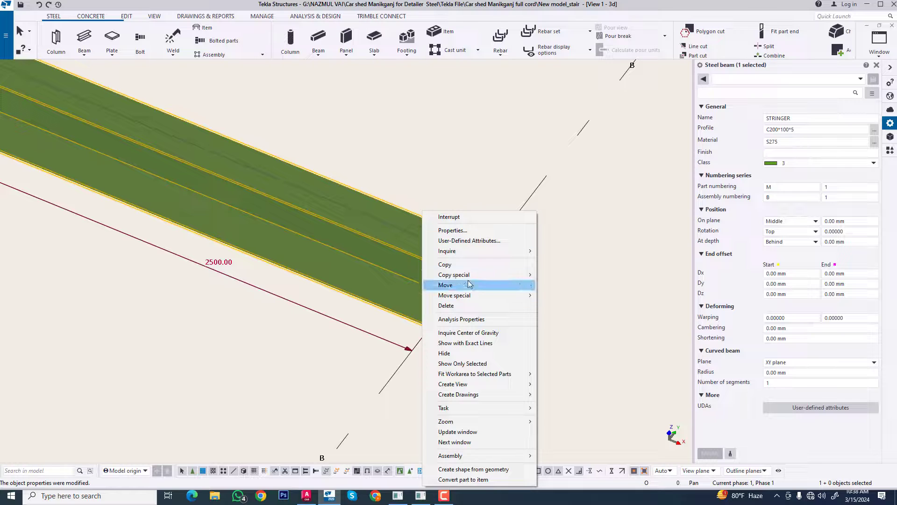
left_click(462, 264)
scroll(481, 255, "up", 3)
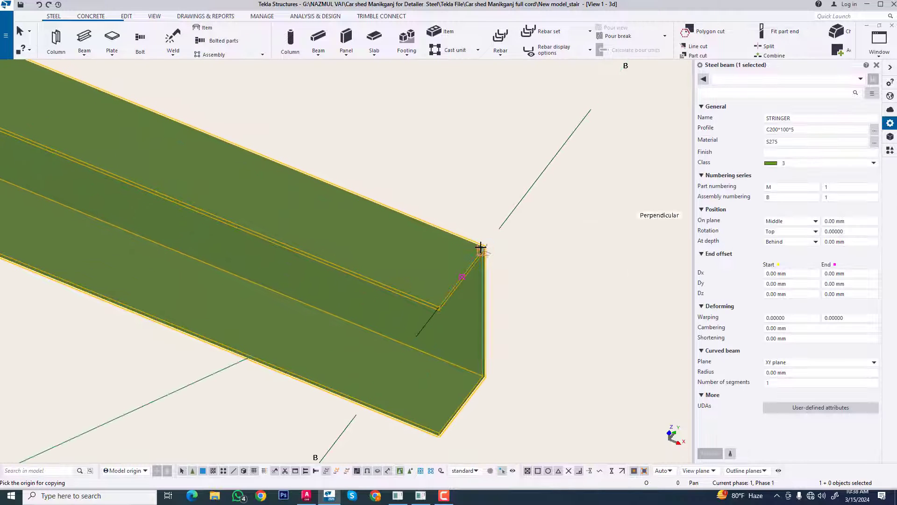
left_click(481, 246)
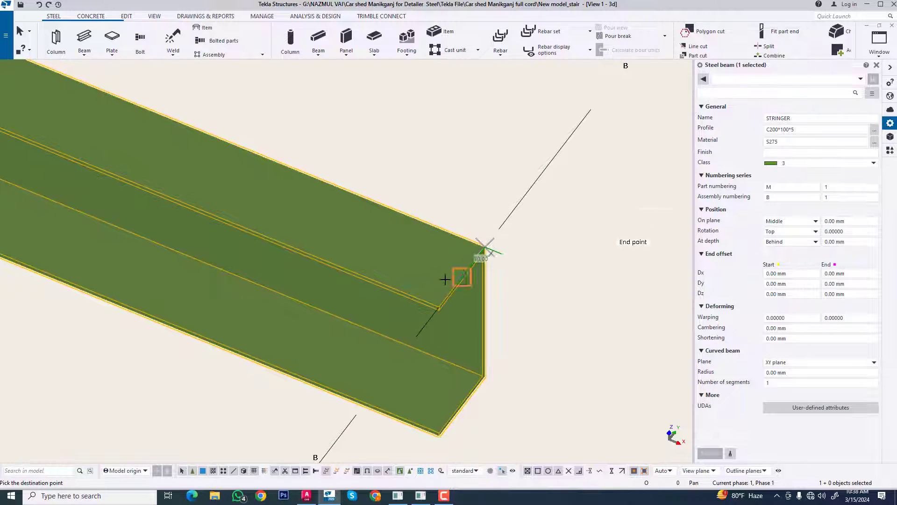
left_click(435, 308)
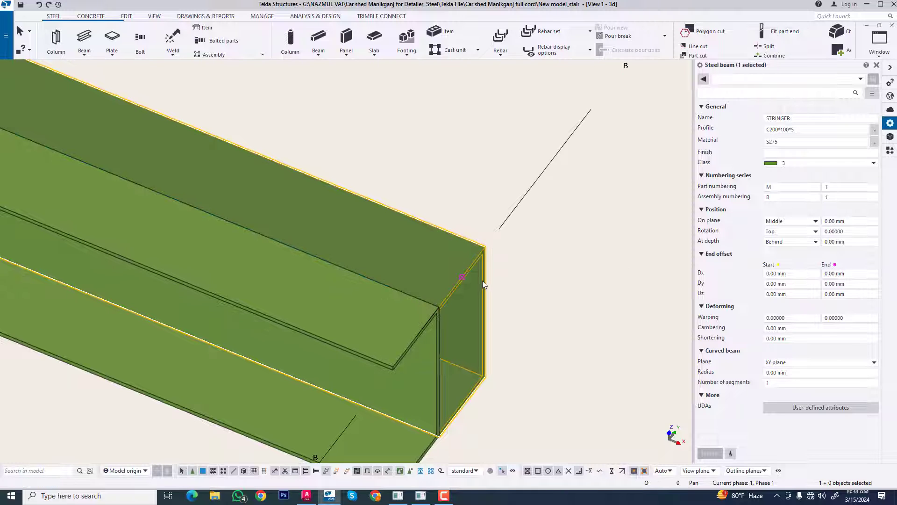
scroll(483, 280, "down", 8)
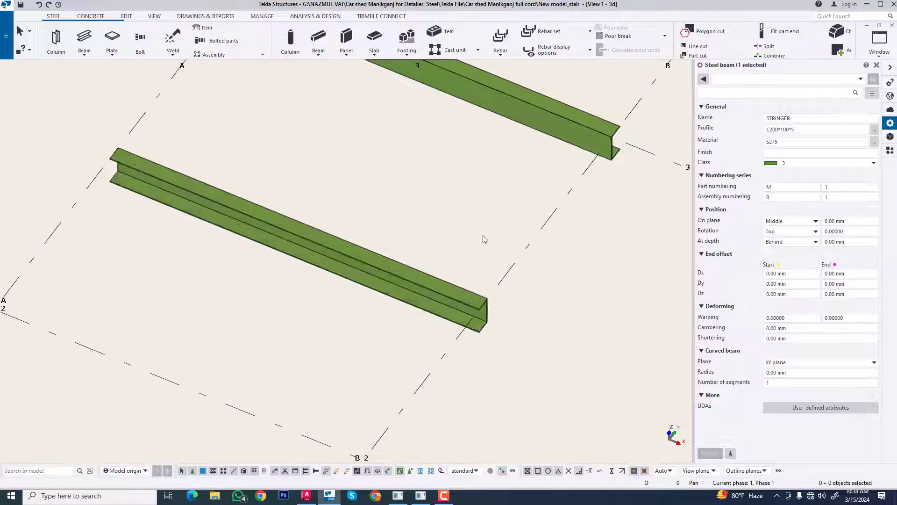
Measure the distance between the two stringers' upper web corners at grid B, and clear the measurement from the view.
right_click(458, 204)
left_click(579, 47)
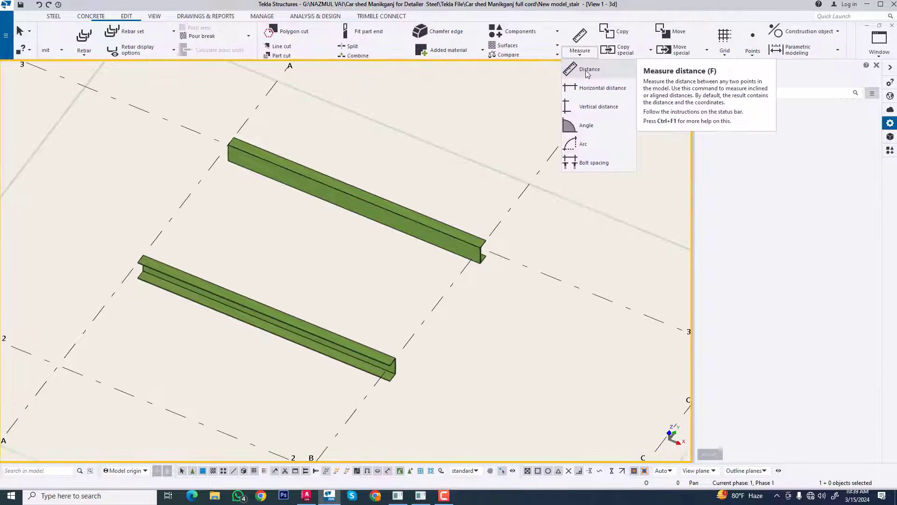
left_click(587, 70)
scroll(488, 238, "up", 5)
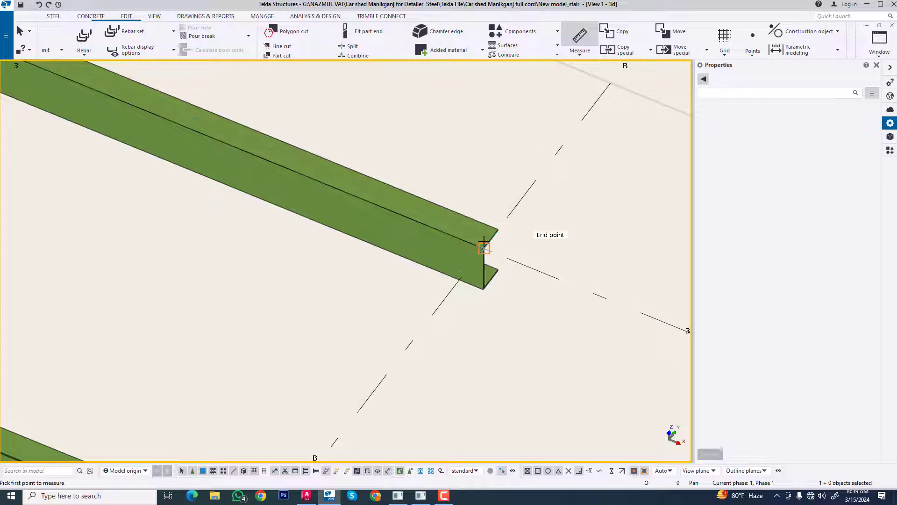
left_click(486, 220)
scroll(485, 220, "down", 3)
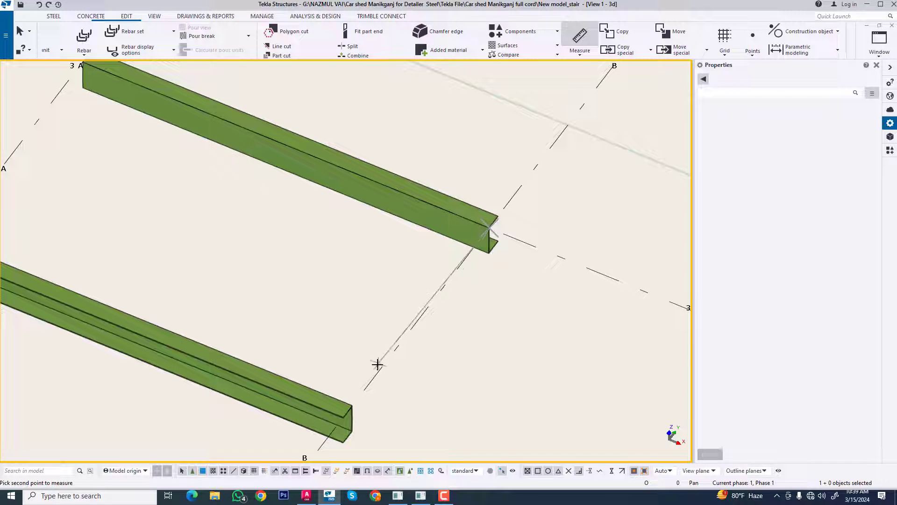
left_click(353, 409)
right_click(372, 271)
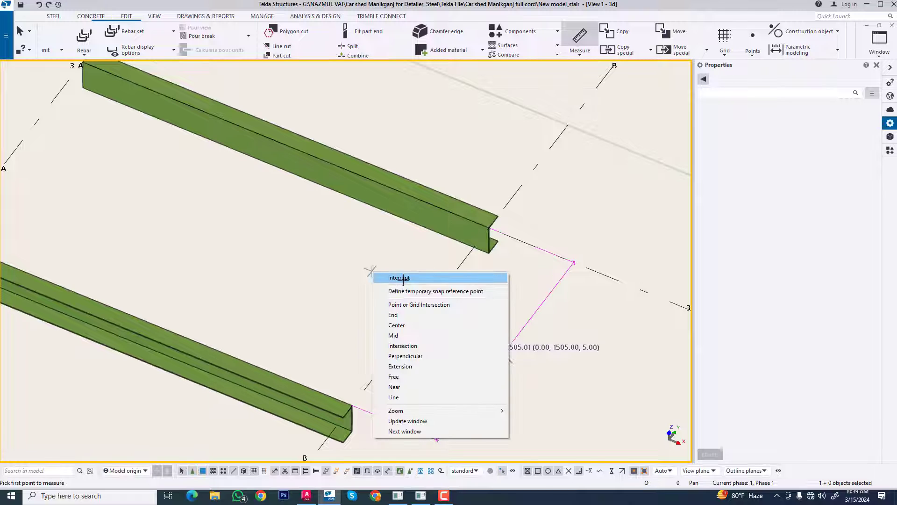
left_click(402, 278)
right_click(380, 290)
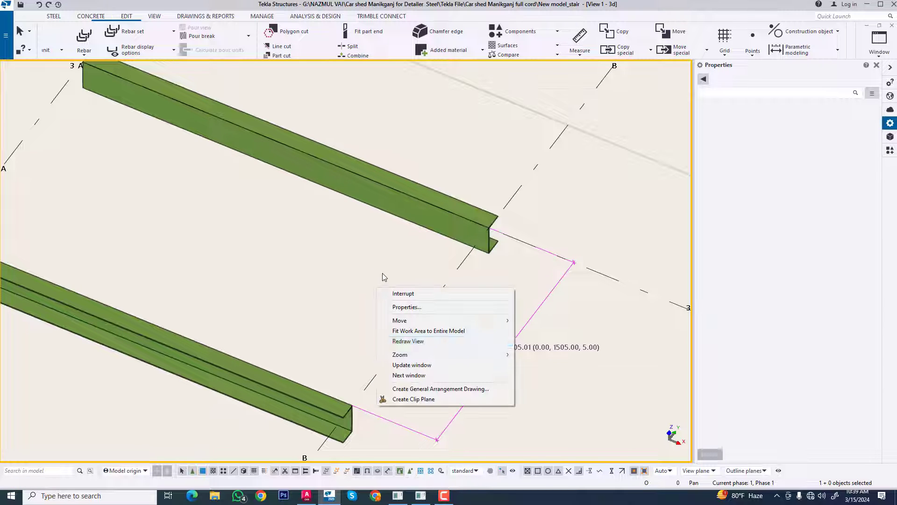
left_click(424, 346)
scroll(501, 220, "down", 4)
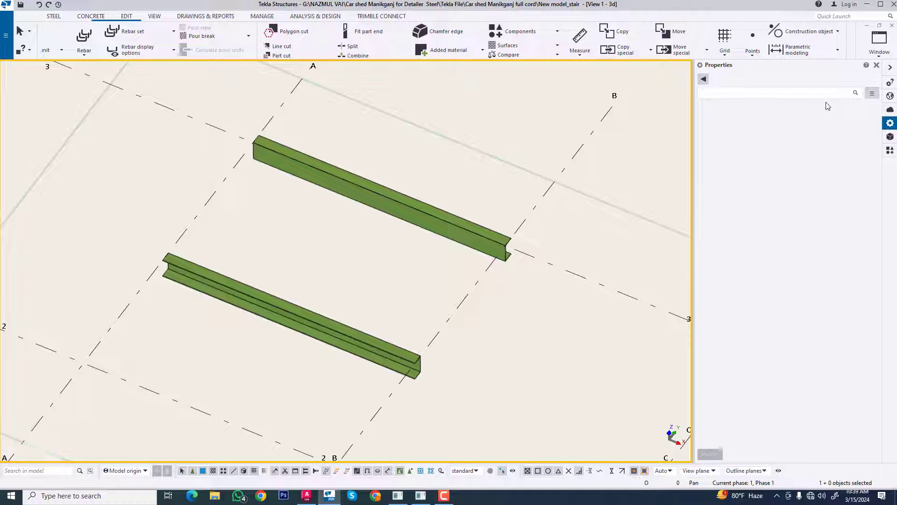
Search the applications and components for SAFE and start the safegrid component.
left_click(890, 156)
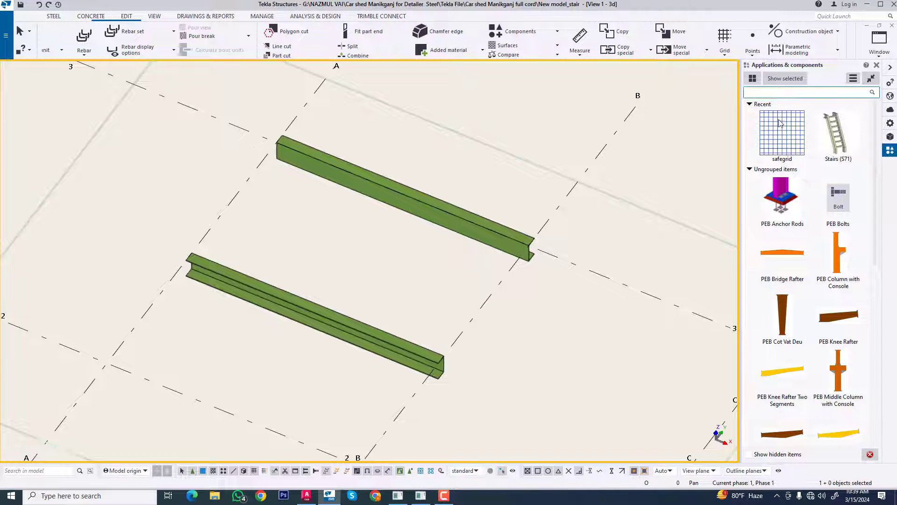
type("S")
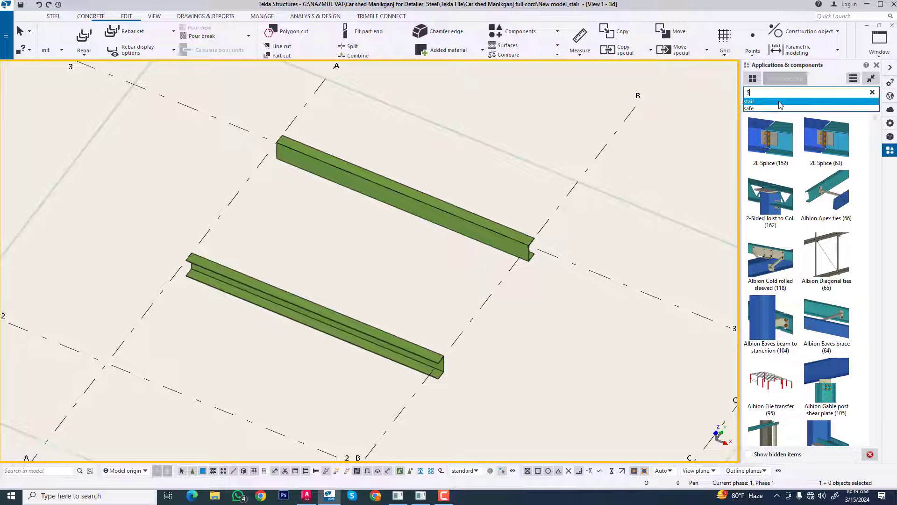
type("AFE")
key("Return")
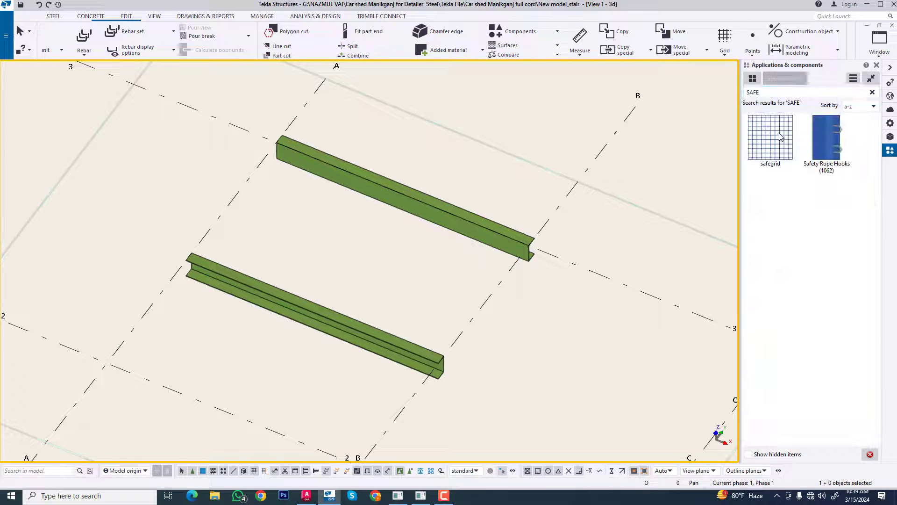
double_click(778, 135)
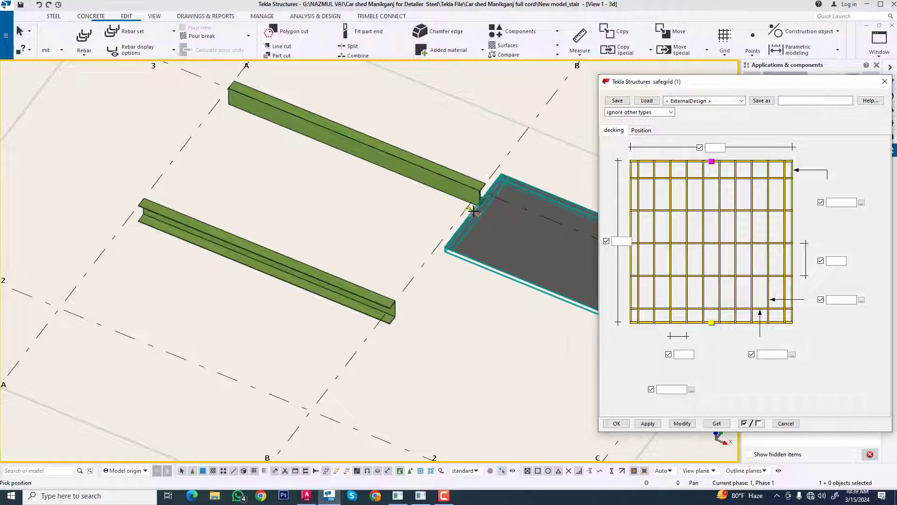
Place the safegrid from the first stringer's upper web corner to the second stringer's at grid B, and redraw the view.
scroll(475, 236, "up", 4)
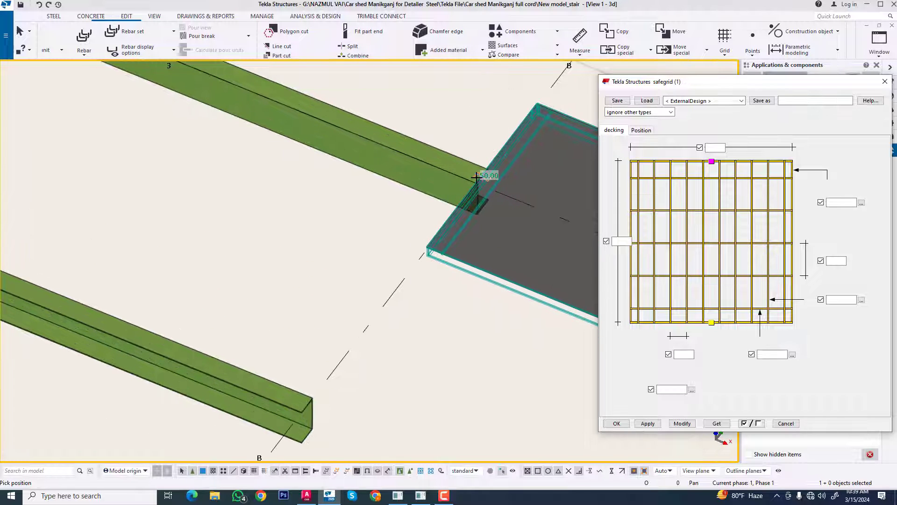
left_click(476, 182)
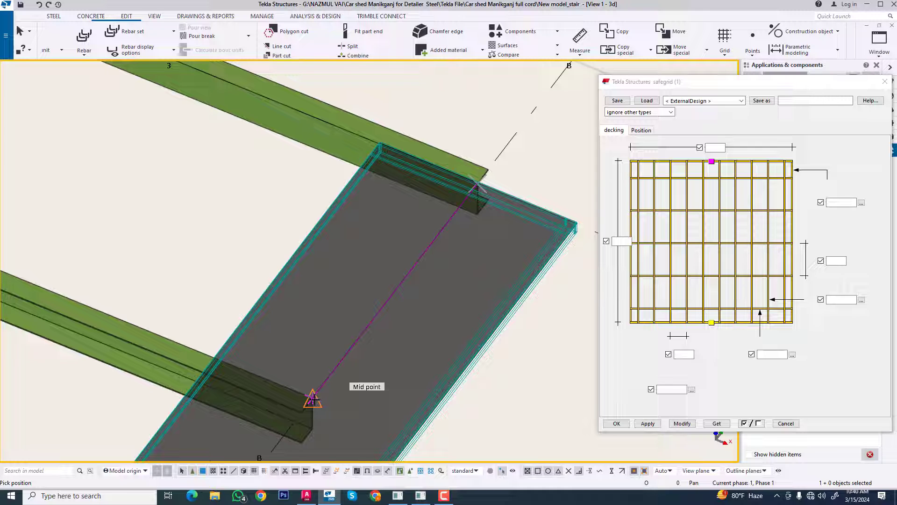
left_click(312, 399)
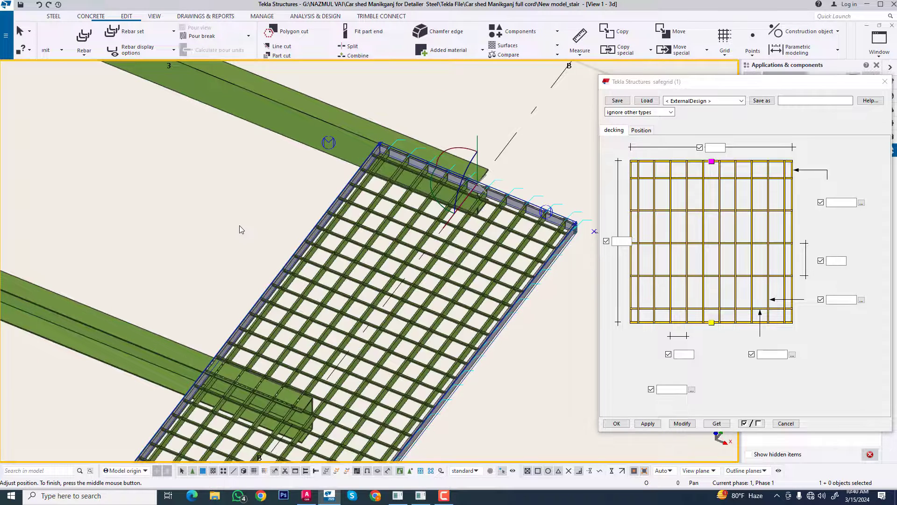
scroll(363, 147, "down", 4)
right_click(362, 147)
left_click(428, 201)
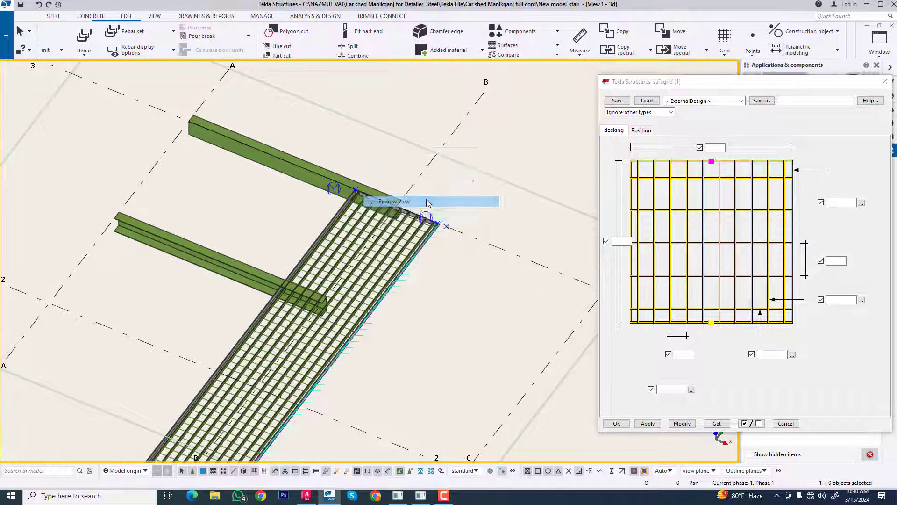
Close the blank safegrid dialog and open the placed grating's own component properties.
scroll(496, 390, "up", 5)
scroll(496, 389, "up", 3)
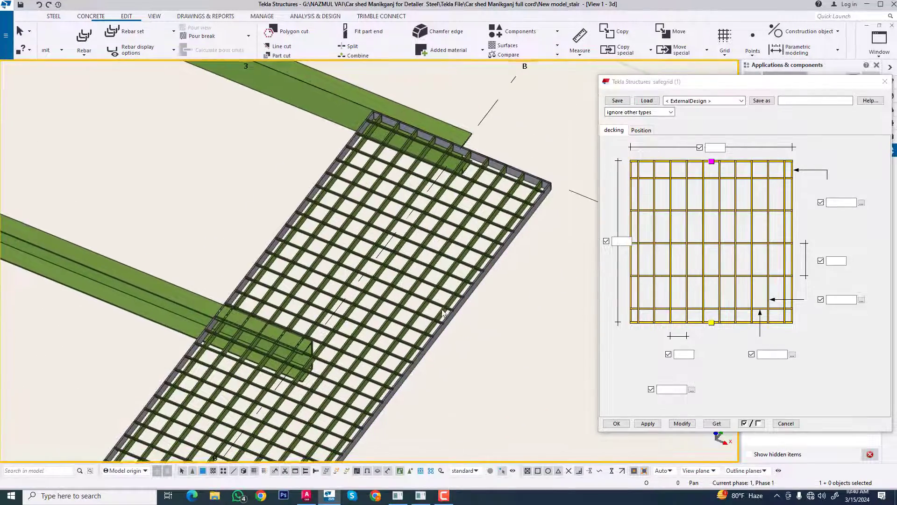
scroll(403, 350, "down", 2)
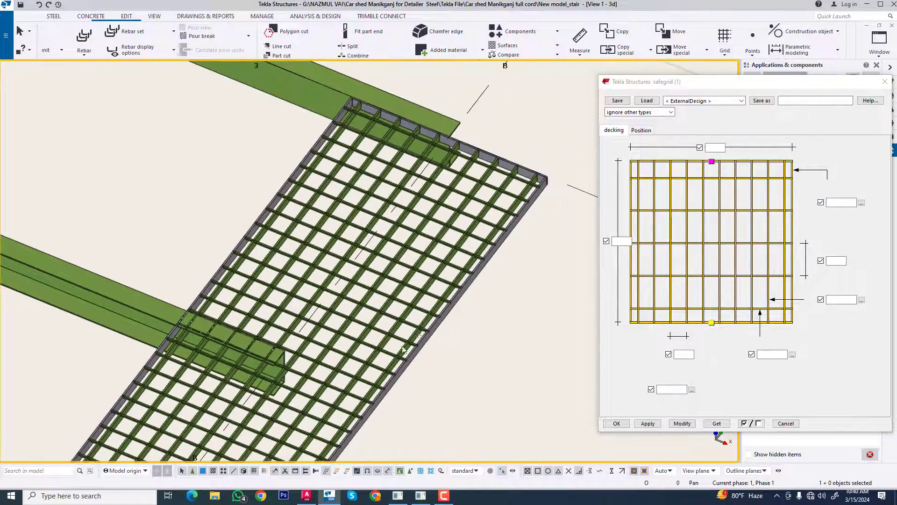
left_click(420, 330)
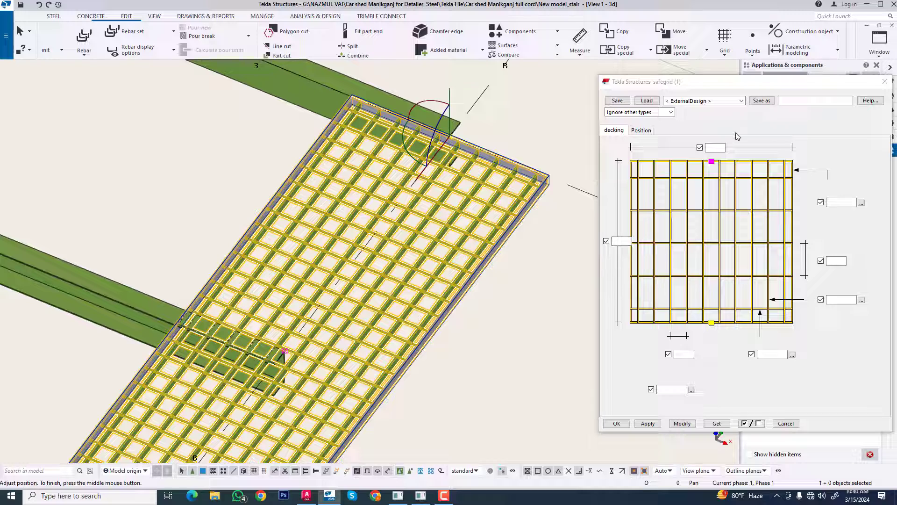
key("ctrl+f")
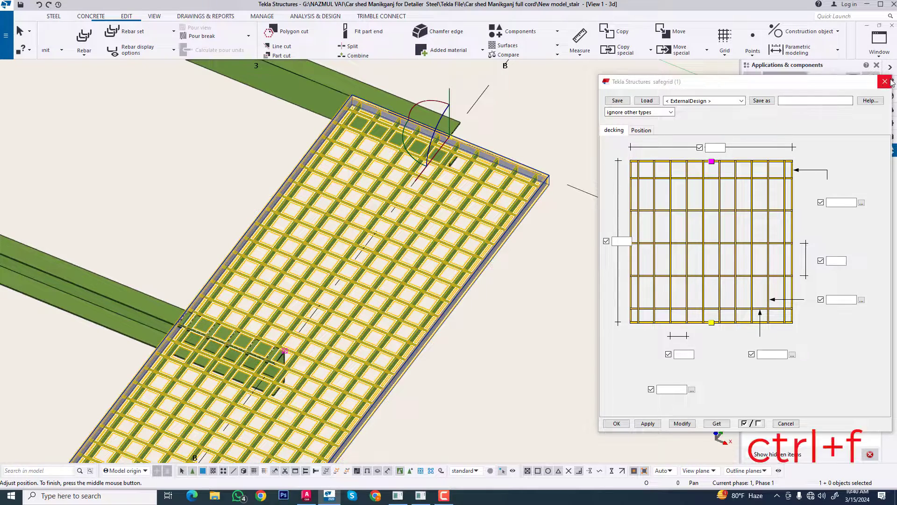
left_click(889, 82)
double_click(486, 261)
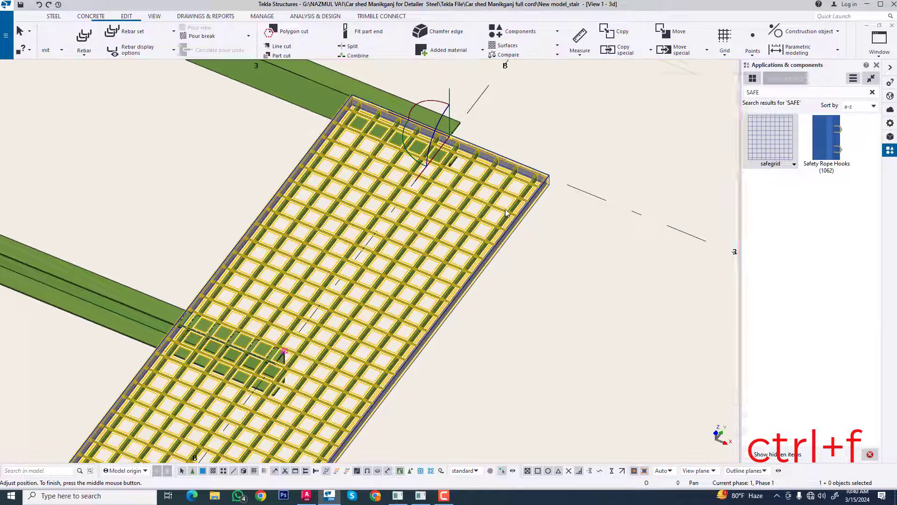
left_click_drag(765, 84, 634, 85)
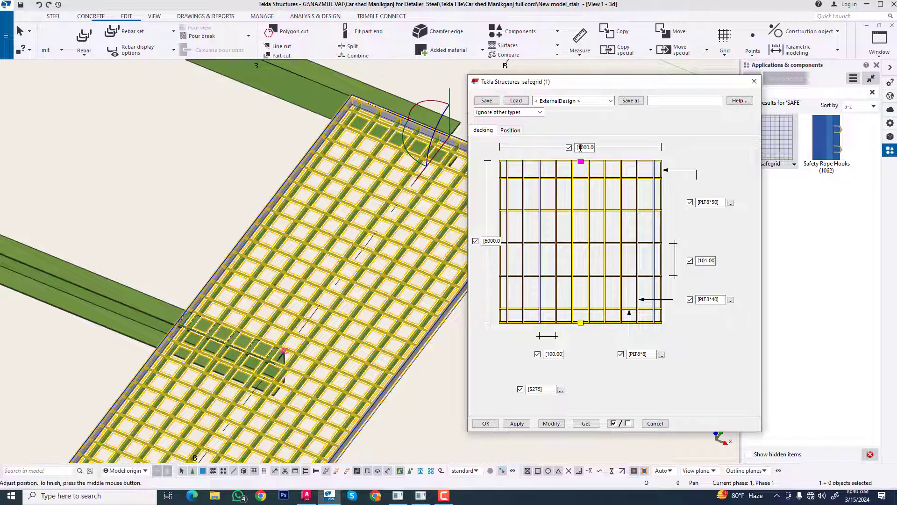
Set the safegrid's width to 300 mm and length to 1500 mm, modify the placed grating and redraw the view.
left_click_drag(577, 149, 636, 154)
type("300")
left_click_drag(486, 240, 563, 244)
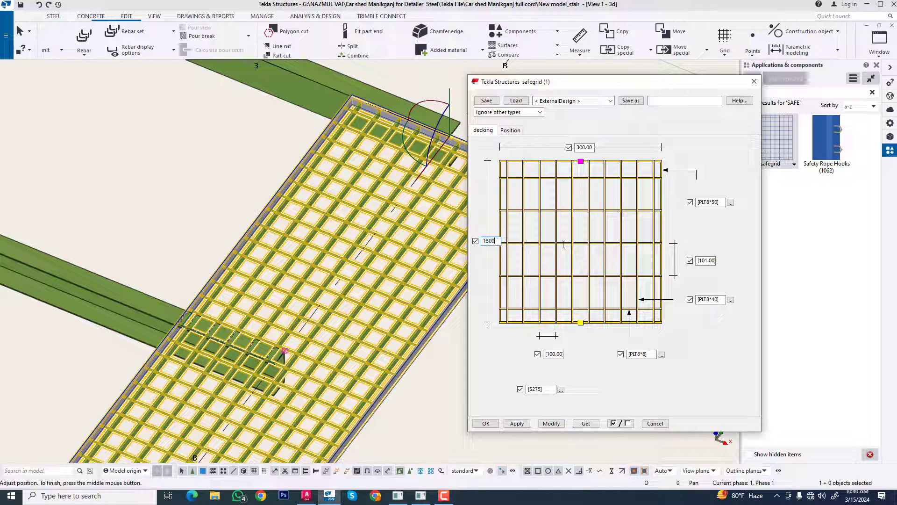
left_click(551, 425)
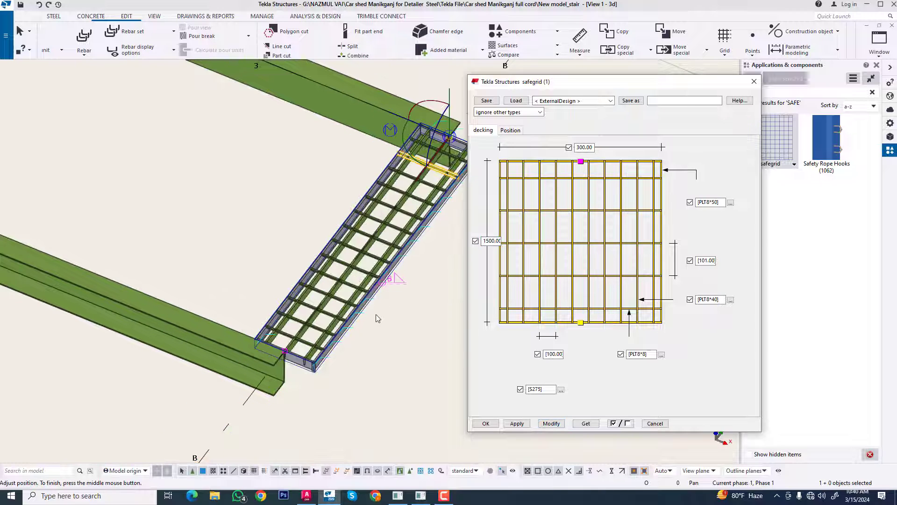
middle_click_drag(376, 318, 316, 375)
right_click(214, 270)
left_click(260, 322)
Examine the resized grating's bars and its fit between the two stringers.
middle_click_drag(368, 338, 316, 309)
scroll(309, 353, "up", 2)
scroll(328, 344, "up", 2)
middle_click_drag(328, 344, 315, 323)
scroll(316, 322, "down", 2)
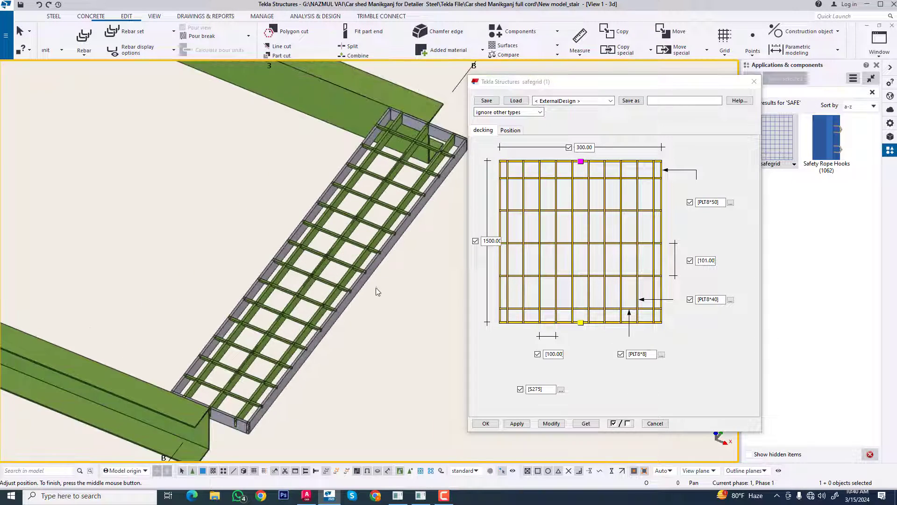
mouse_move(377, 290)
middle_mouse_down()
mouse_move(411, 268)
mouse_move(369, 307)
middle_mouse_up()
scroll(354, 274, "up", 2)
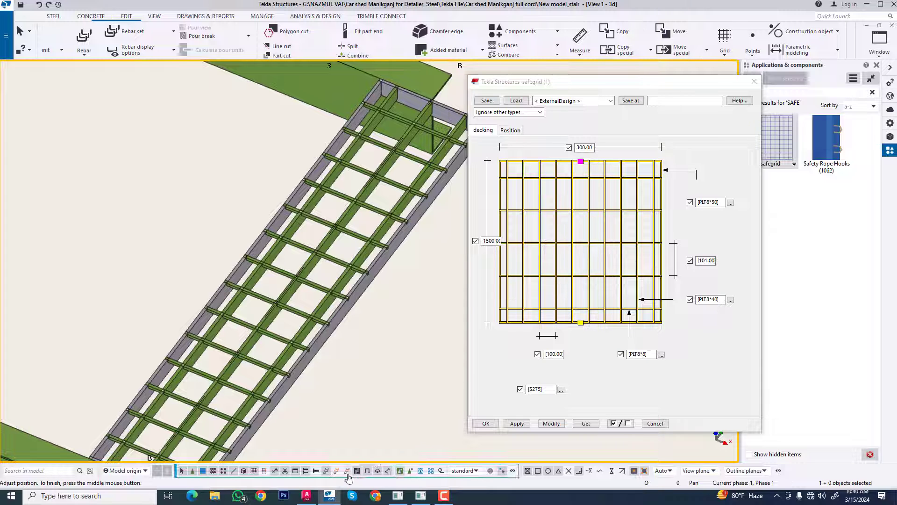
Switch to AutoCAD and examine the grating drawing for the VFB-1, EFB-1 and HSB-1 bar sizes and spacings.
left_click(307, 495)
middle_click_drag(463, 298, 480, 317)
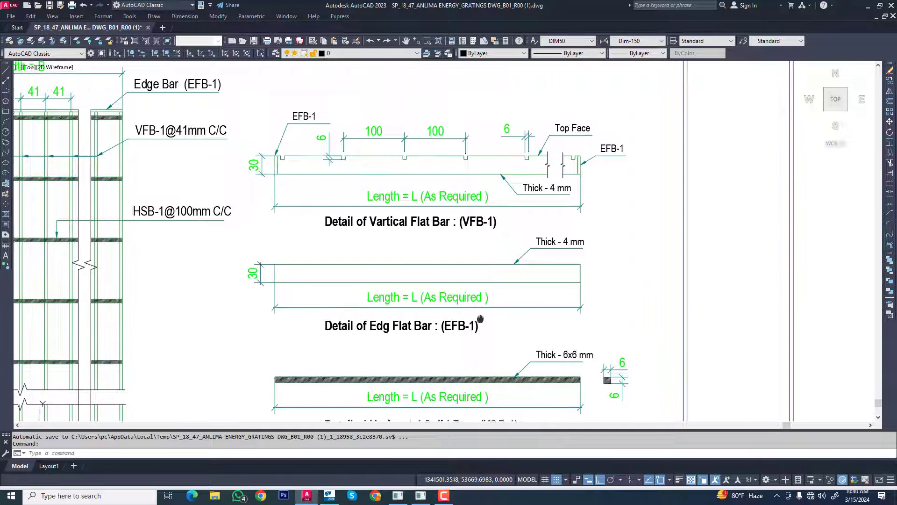
middle_click_drag(461, 385, 461, 355)
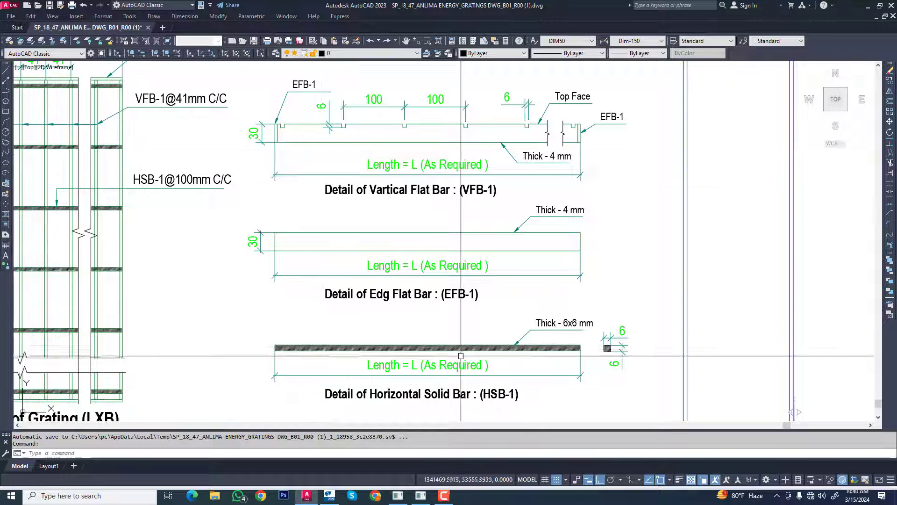
scroll(481, 347, "up", 1)
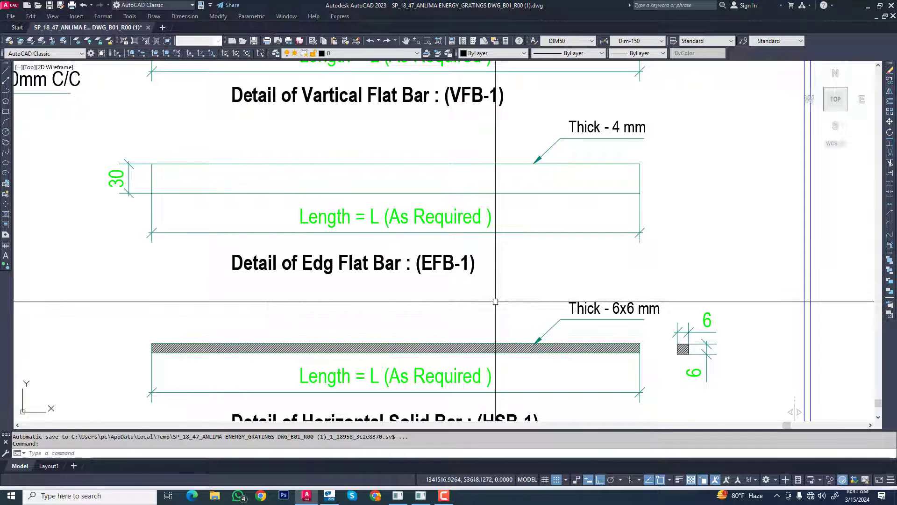
scroll(495, 301, "down", 2)
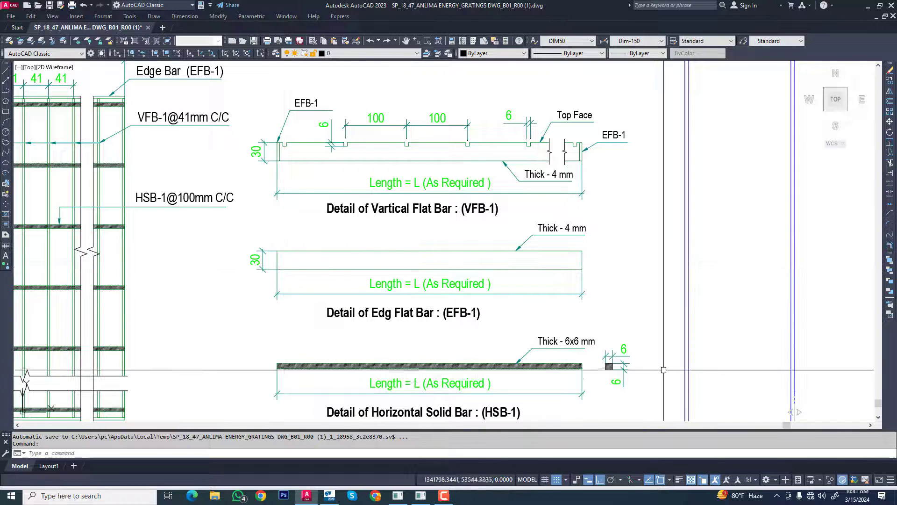
mouse_move(223, 232)
middle_mouse_down()
mouse_move(393, 244)
mouse_move(363, 294)
middle_mouse_up()
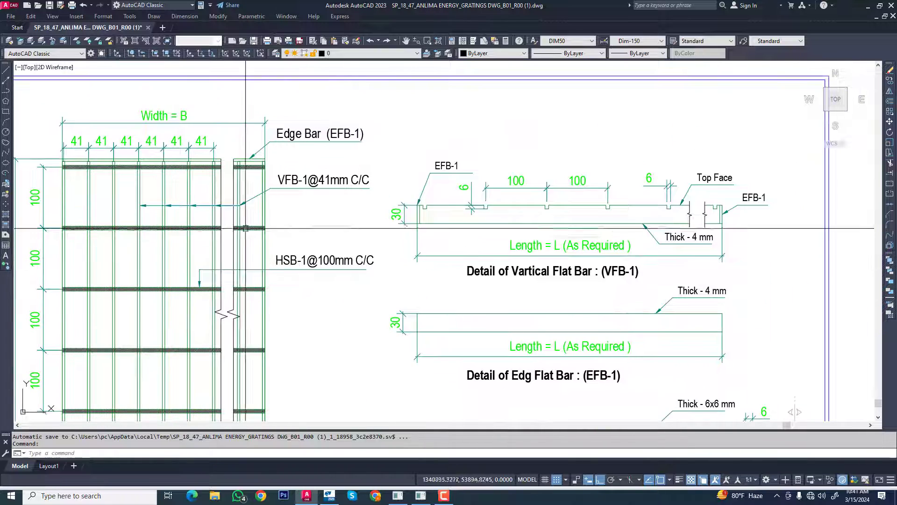
scroll(255, 187, "down", 4)
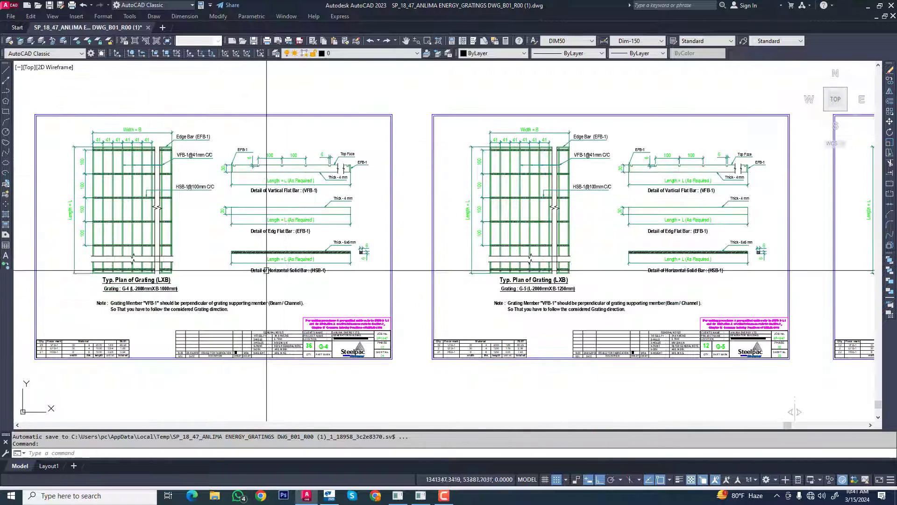
Return to Tekla, set the safegrid's cross bar spacing to 75 mm, modify the placed grating and redraw the view.
scroll(251, 178, "up", 3)
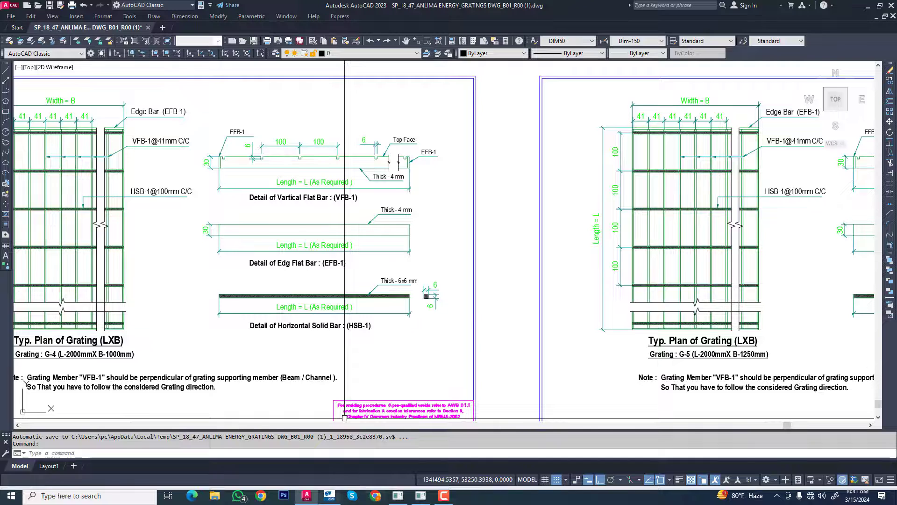
left_click(330, 495)
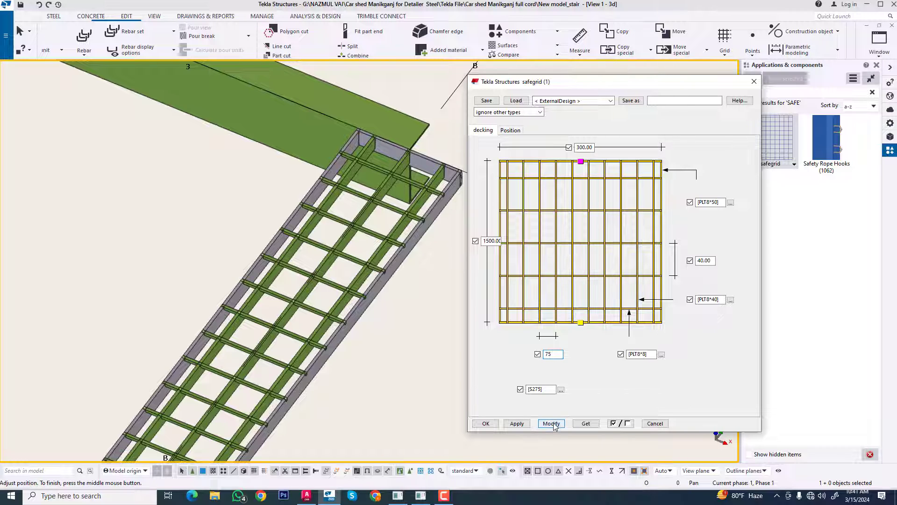
left_click(370, 298)
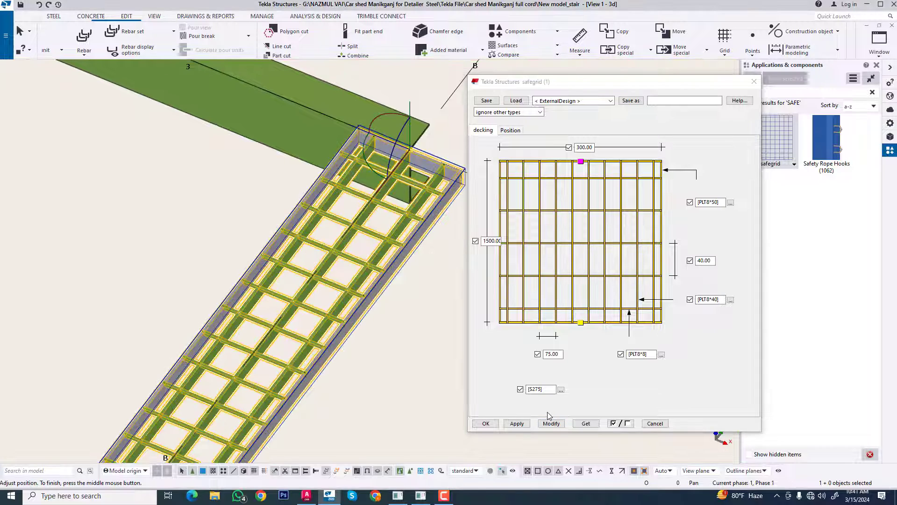
left_click(551, 423)
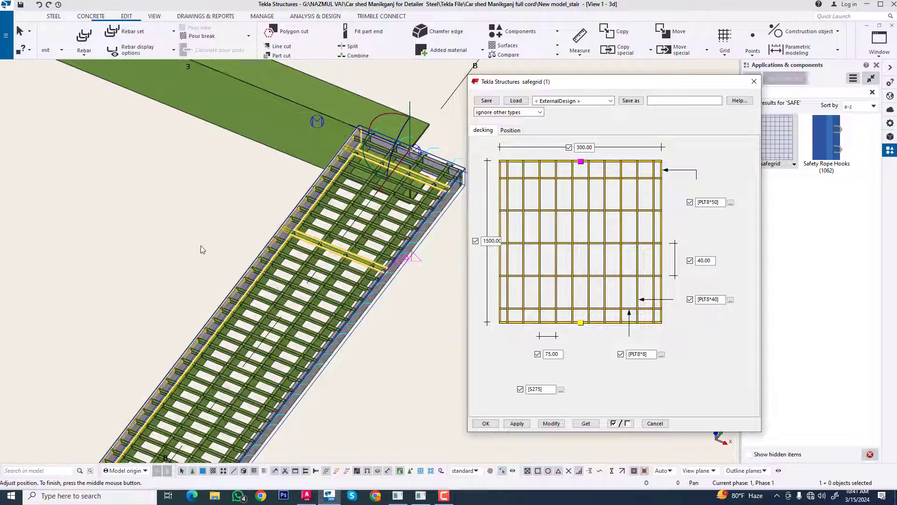
scroll(187, 248, "up", 3)
right_click(183, 243)
left_click(236, 303)
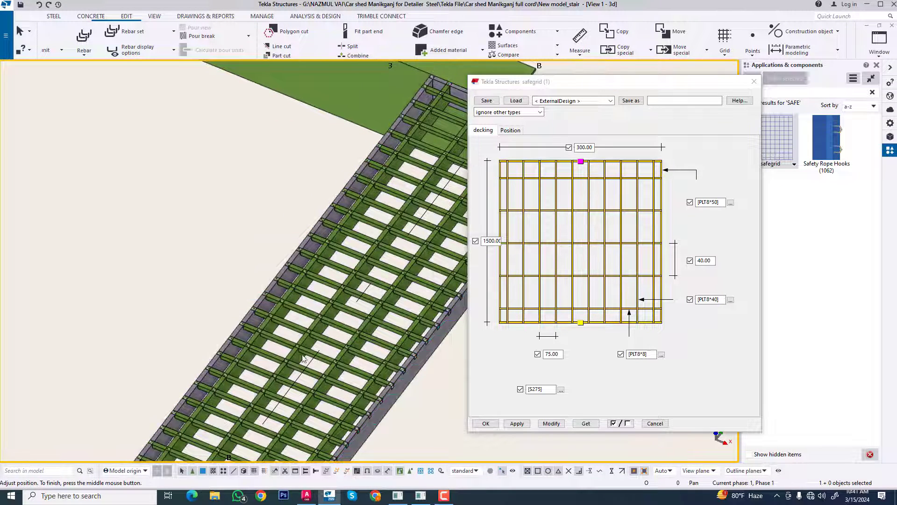
scroll(326, 322, "up", 6)
scroll(327, 322, "down", 6)
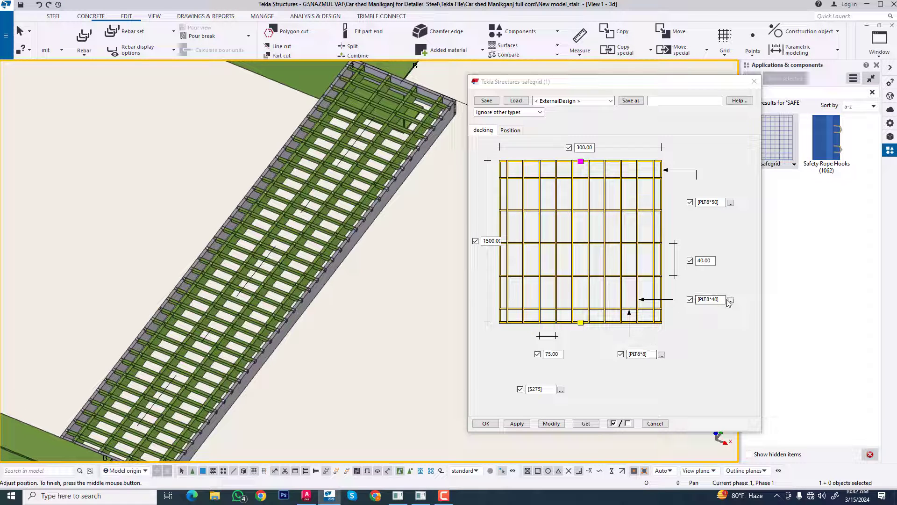
Begin editing the PLT8*40 flat bar profile, and check the bar thicknesses and depths in the AutoCAD grating details.
left_click(708, 299)
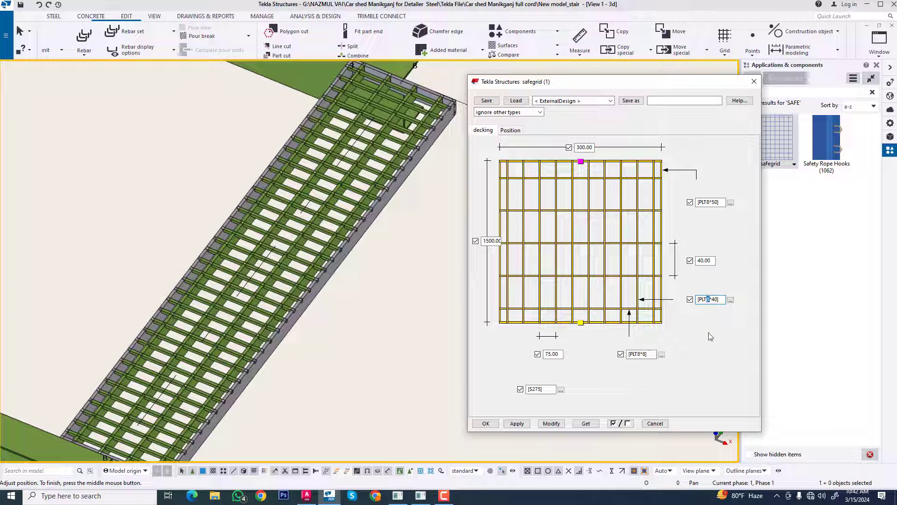
left_click(307, 496)
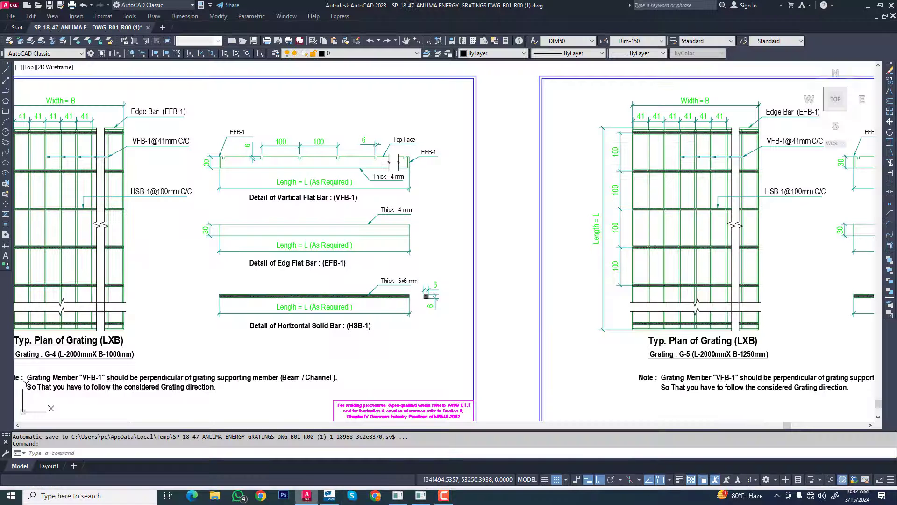
scroll(337, 274, "up", 2)
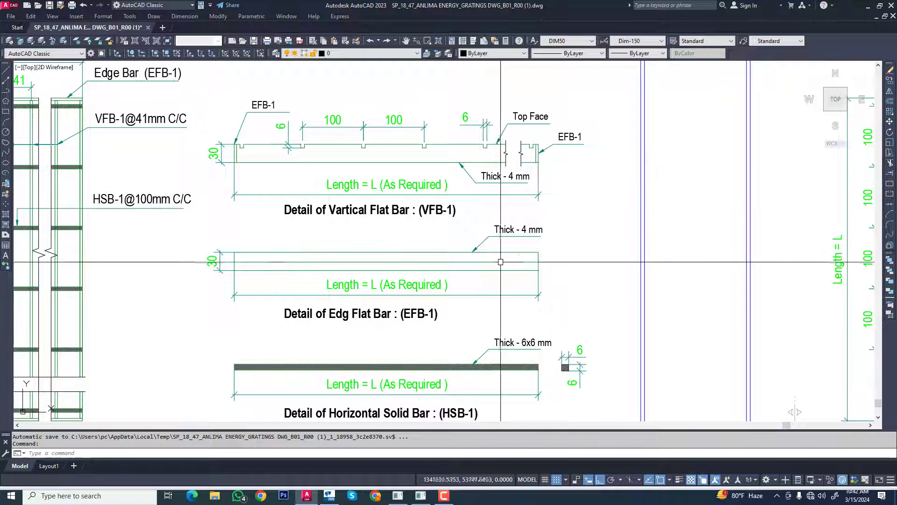
middle_click_drag(554, 332, 542, 299)
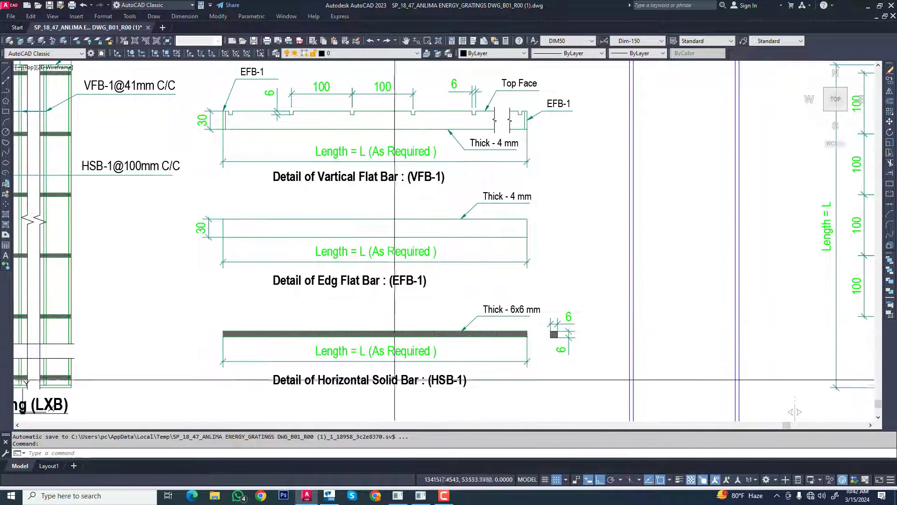
Back in Tekla, set the grating's flat bar profile to PLT4*30 and modify the placed grating.
left_click(329, 495)
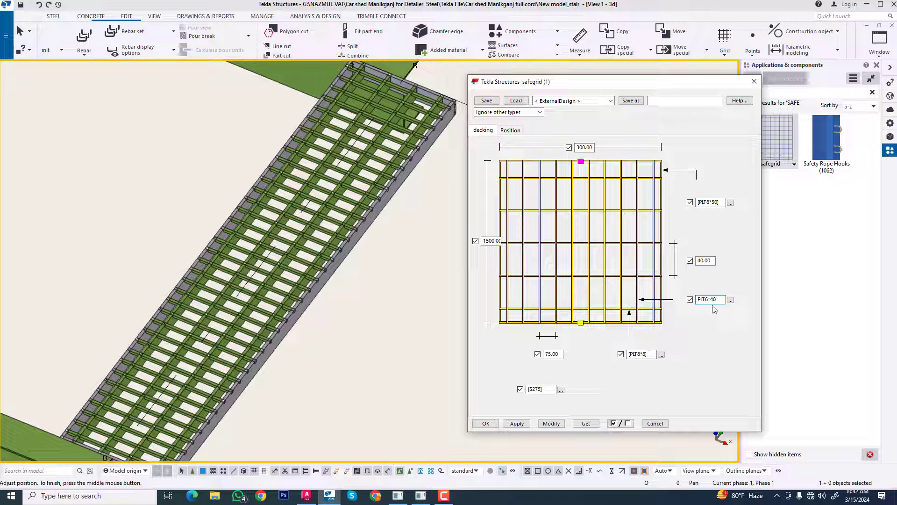
left_click_drag(706, 299, 710, 299)
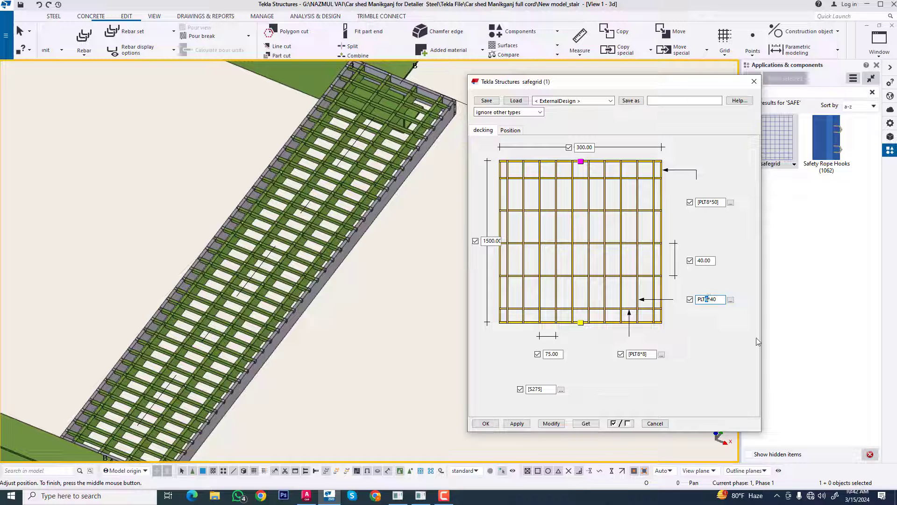
type("4")
left_click_drag(710, 298, 721, 302)
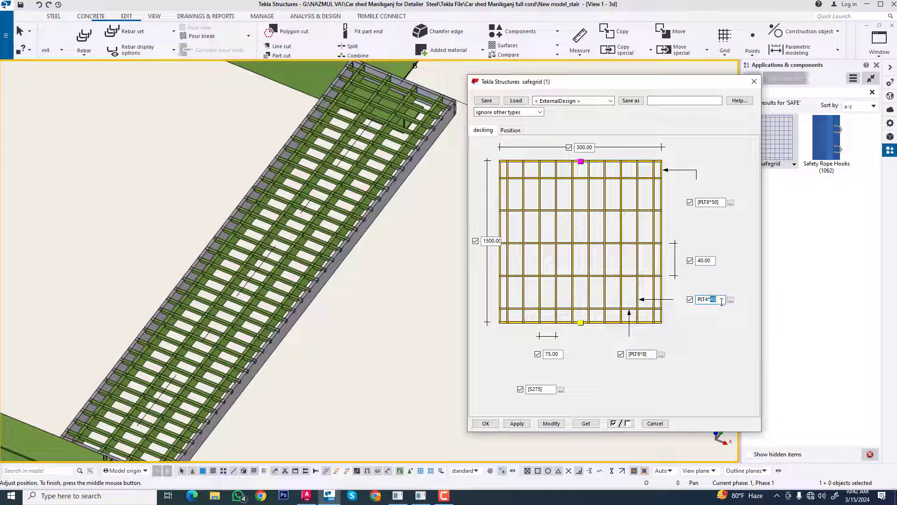
left_click(551, 423)
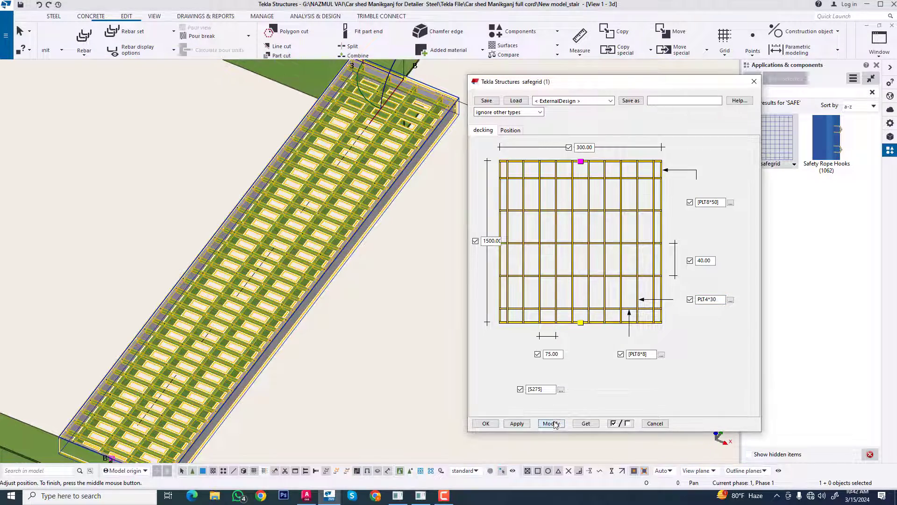
Set the grating's solid bar profile to PLT6*6, modify the placed grating and check its bars up close.
scroll(313, 260, "up", 5)
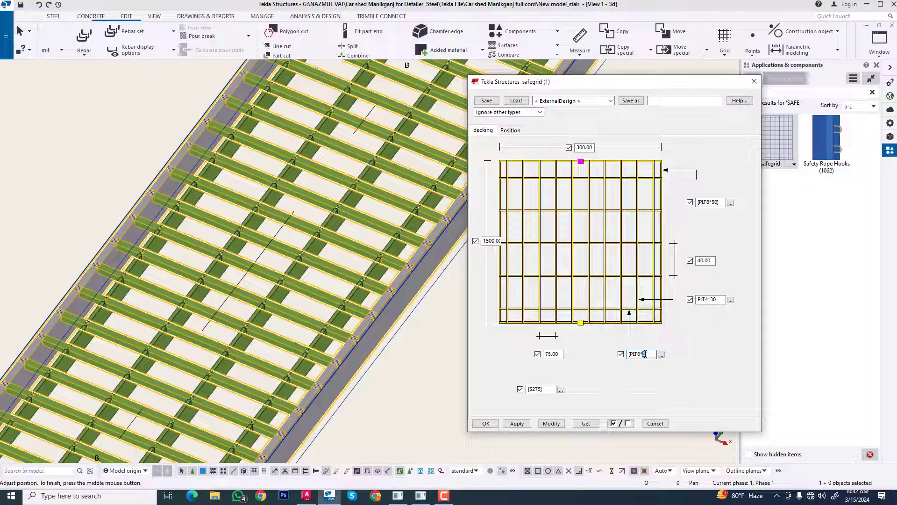
left_click(551, 424)
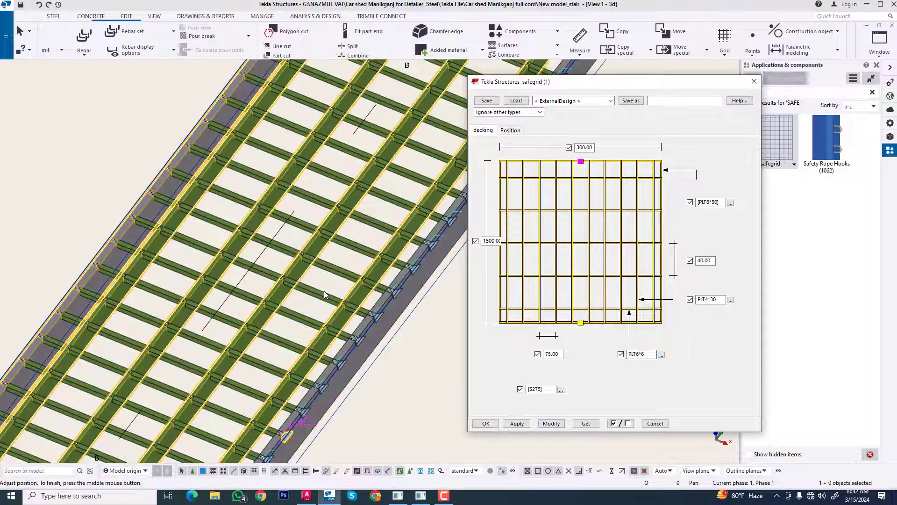
scroll(306, 300, "down", 2)
middle_click_drag(306, 301, 235, 374)
middle_click_drag(344, 219, 277, 343)
scroll(329, 236, "up", 3)
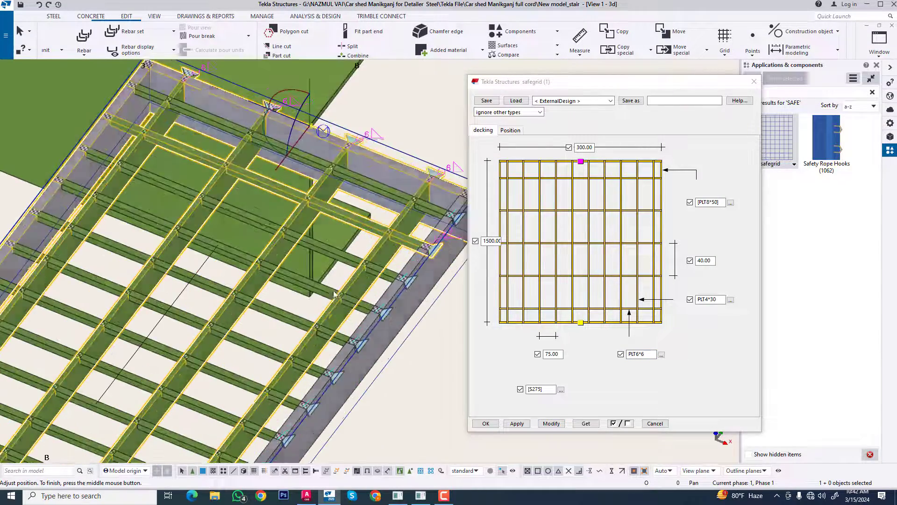
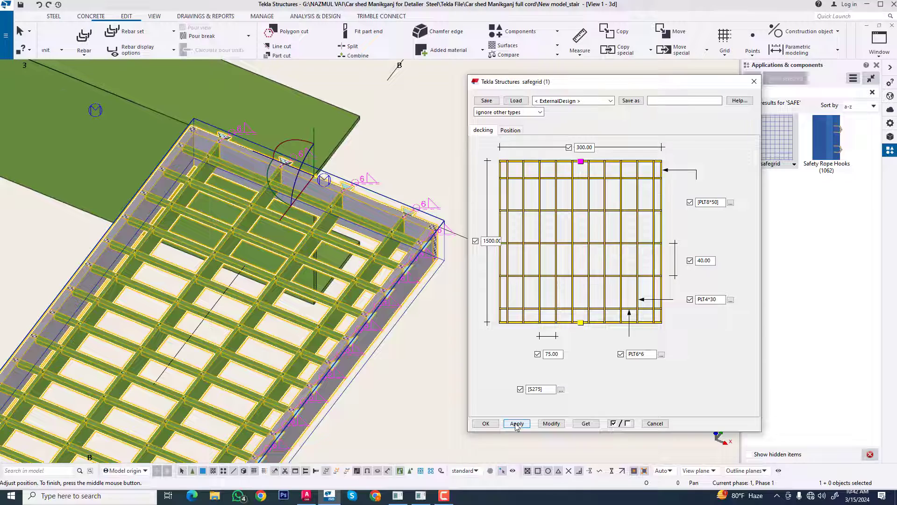
Accept and close the safegrid properties, and redraw the view.
left_click(484, 424)
right_click(455, 312)
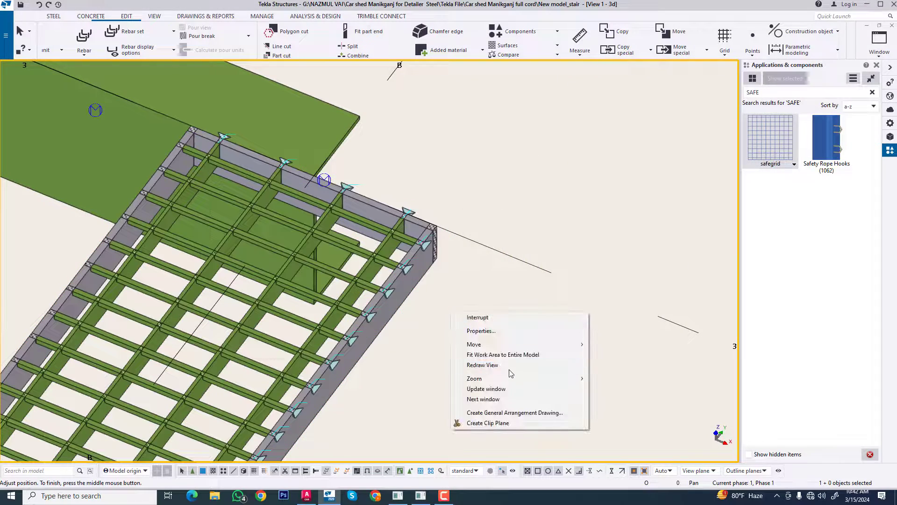
left_click(483, 365)
Move the grating from its outer end corner to the end corner of the near stringer's top flange, and redraw the view.
scroll(539, 310, "down", 3)
middle_click_drag(525, 358, 527, 228)
scroll(381, 356, "up", 3)
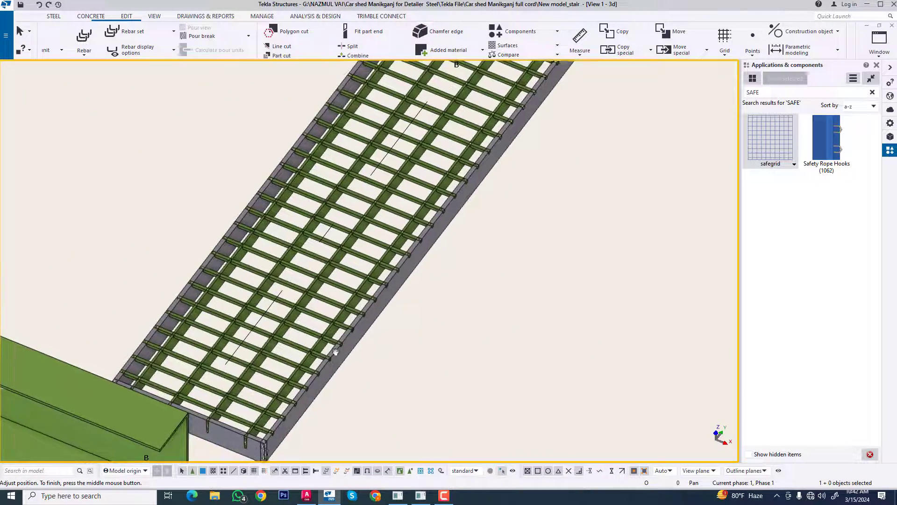
middle_click_drag(308, 367, 387, 323)
right_click(387, 322)
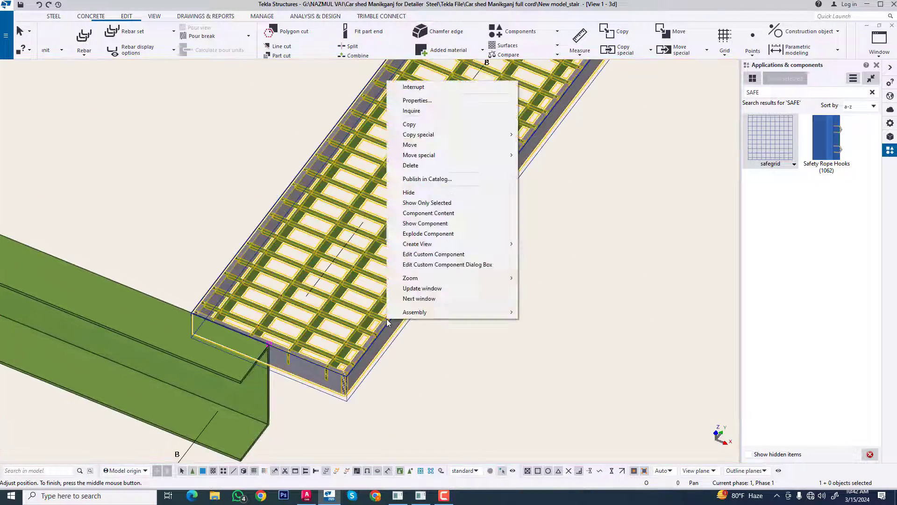
left_click(430, 144)
scroll(289, 322, "up", 2)
scroll(348, 376, "up", 2)
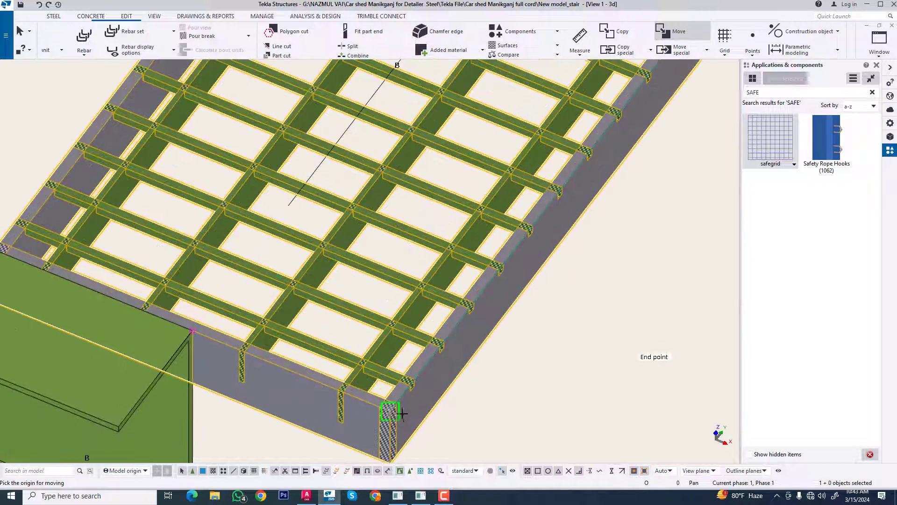
left_click(355, 365)
left_click(198, 338)
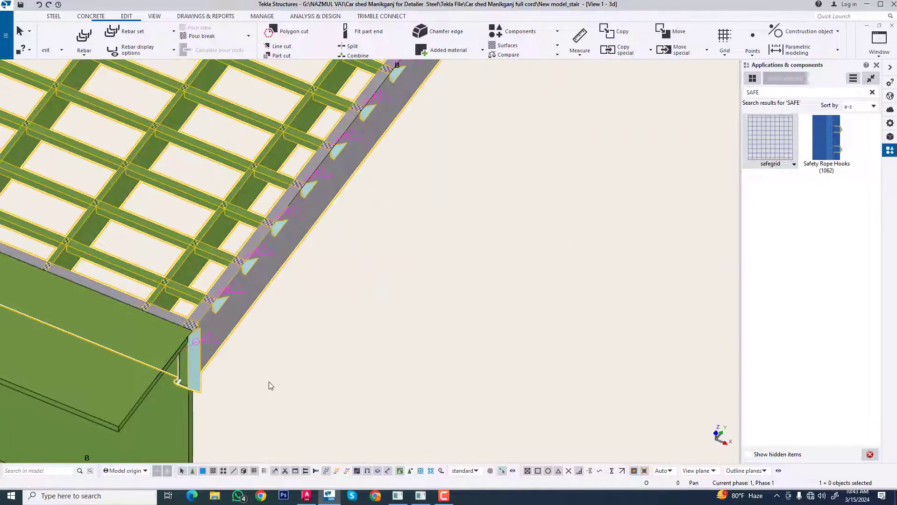
scroll(268, 385, "down", 3)
right_click(384, 335)
left_click(438, 386)
Examine the moved grating's alignment with the ends of both stringers from several angles.
scroll(413, 395, "down", 3)
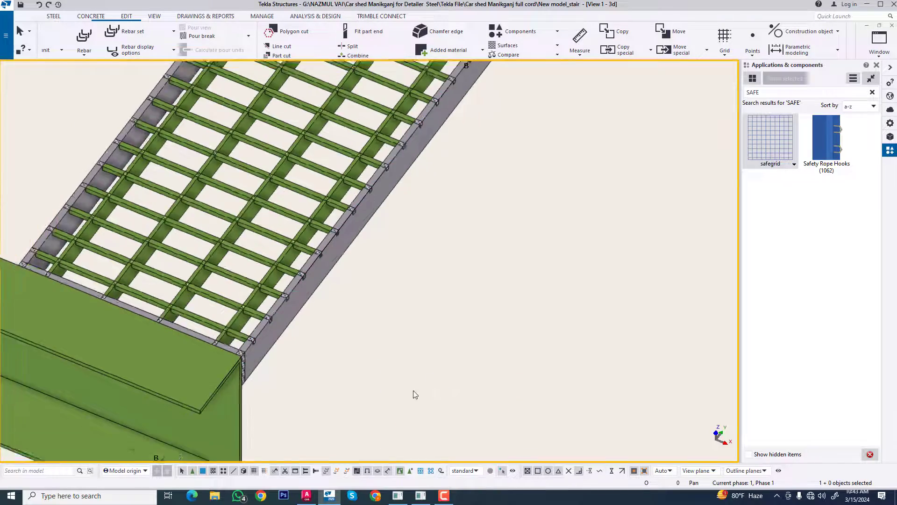
middle_click_drag(542, 166, 396, 375)
scroll(395, 375, "down", 1)
scroll(397, 378, "up", 5)
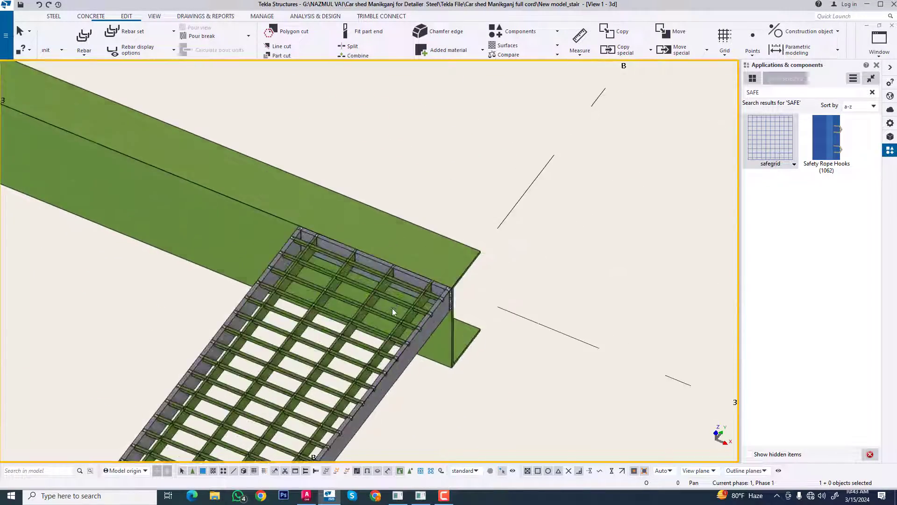
scroll(430, 282, "down", 3)
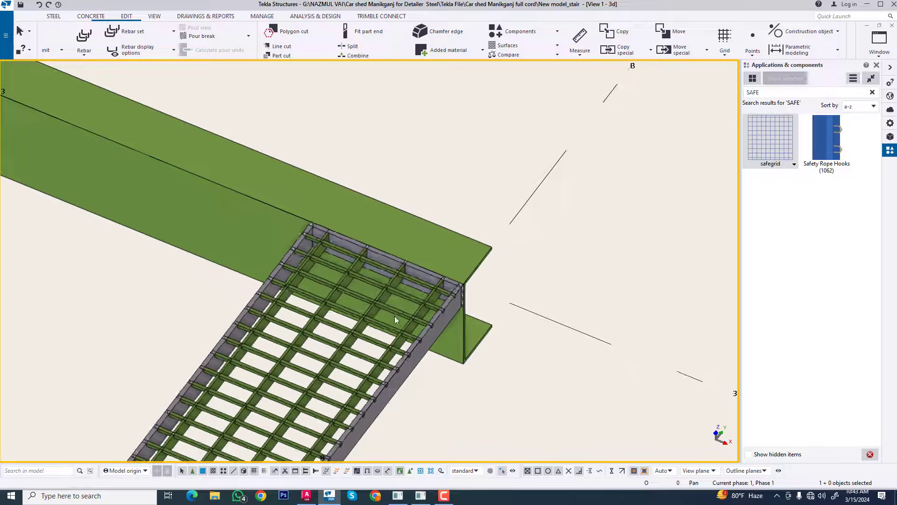
middle_click_drag(413, 372, 394, 281, "ctrl")
middle_click_drag(453, 264, 452, 354, "ctrl")
scroll(452, 355, "down", 5)
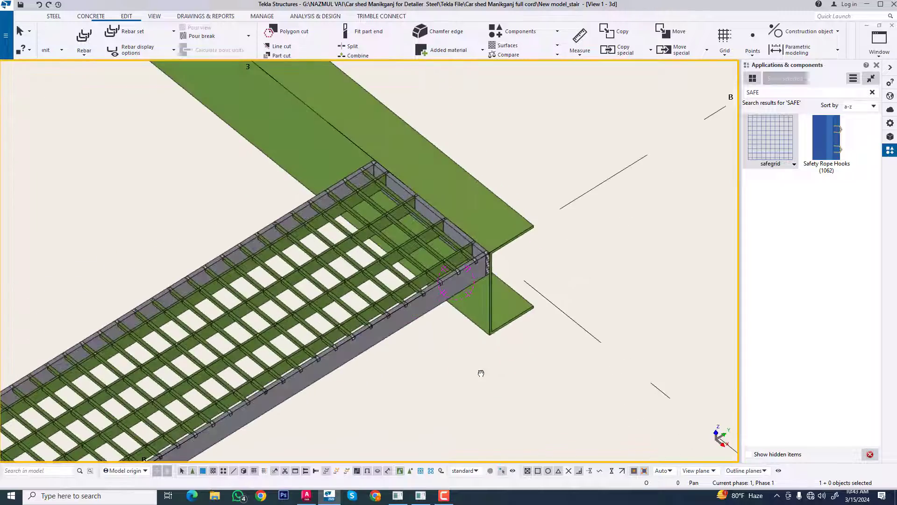
middle_click_drag(391, 338, 411, 321, "ctrl")
scroll(343, 361, "up", 2)
scroll(343, 360, "up", 1)
scroll(346, 384, "down", 3)
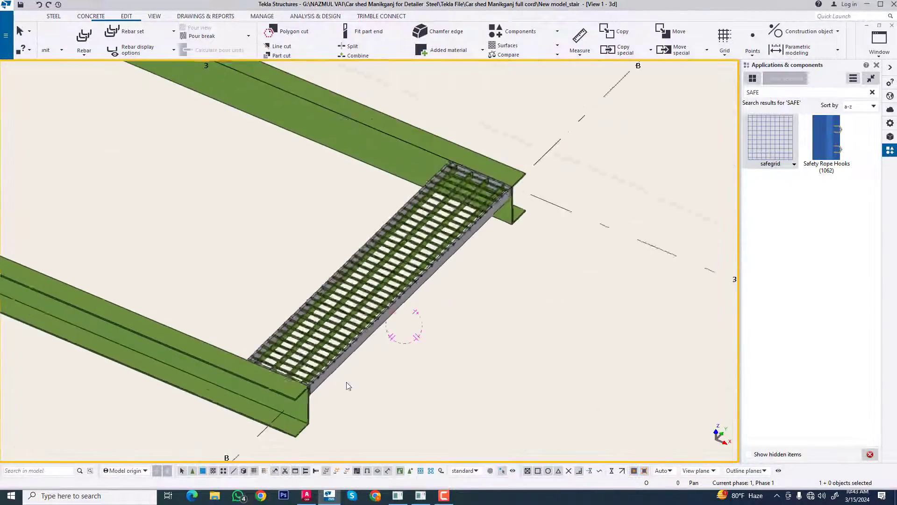
middle_click_drag(411, 369, 375, 380, "ctrl")
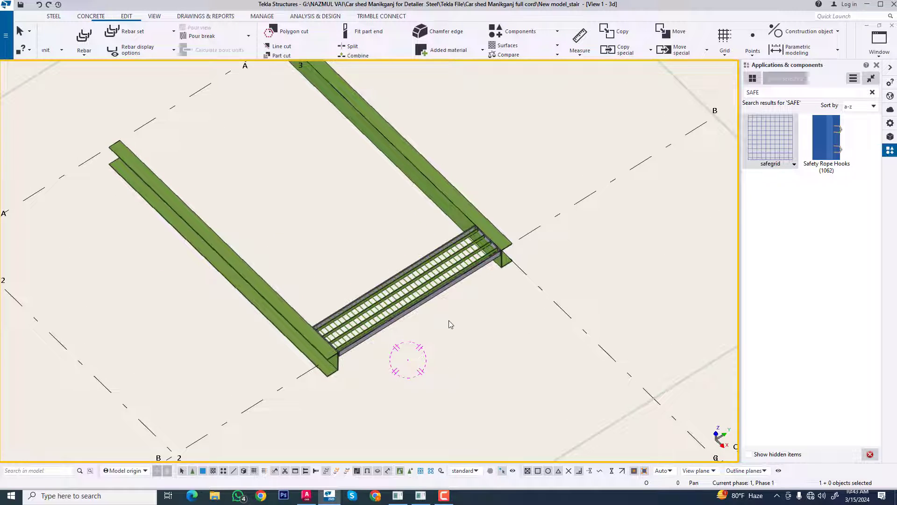
Explode the grating component into individual parts and clear the selection.
scroll(449, 323, "up", 4)
right_click(432, 252)
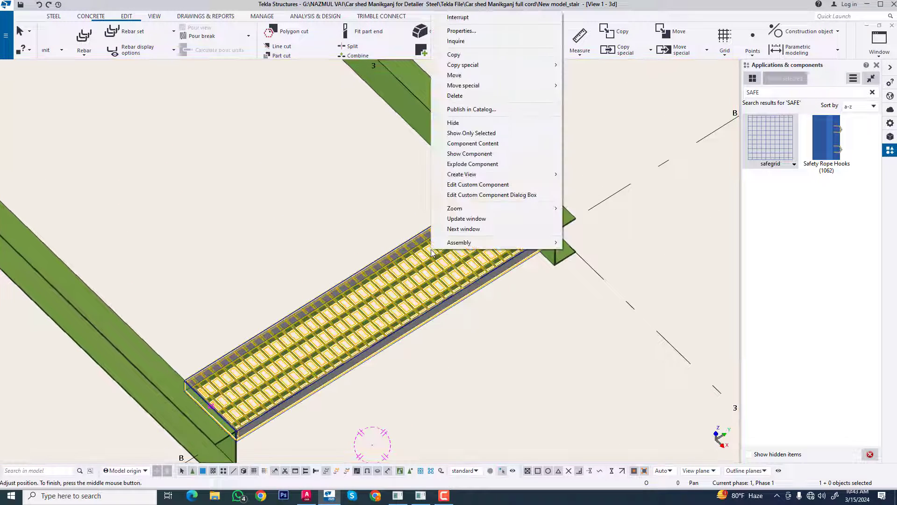
left_click(507, 169)
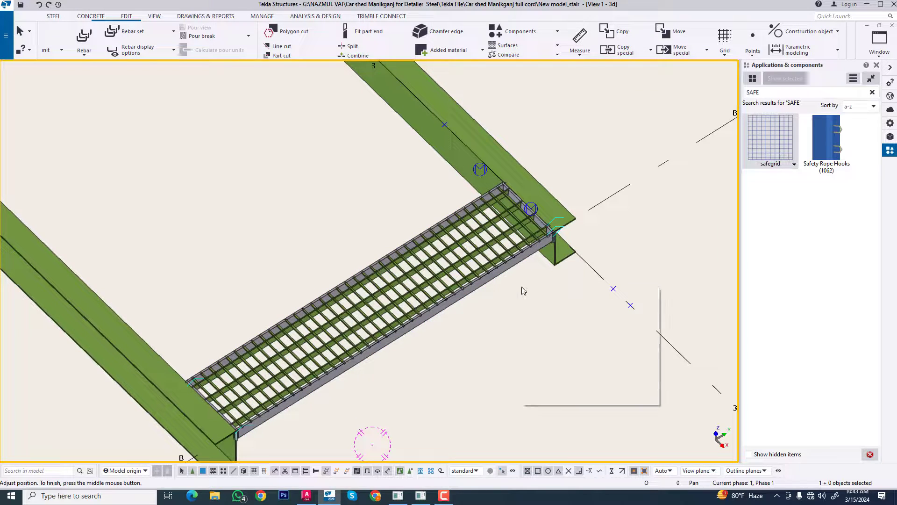
left_click(554, 341)
Set the profile of the grating's end plate at the far stringer to PLT8*75.
scroll(469, 311, "up", 6)
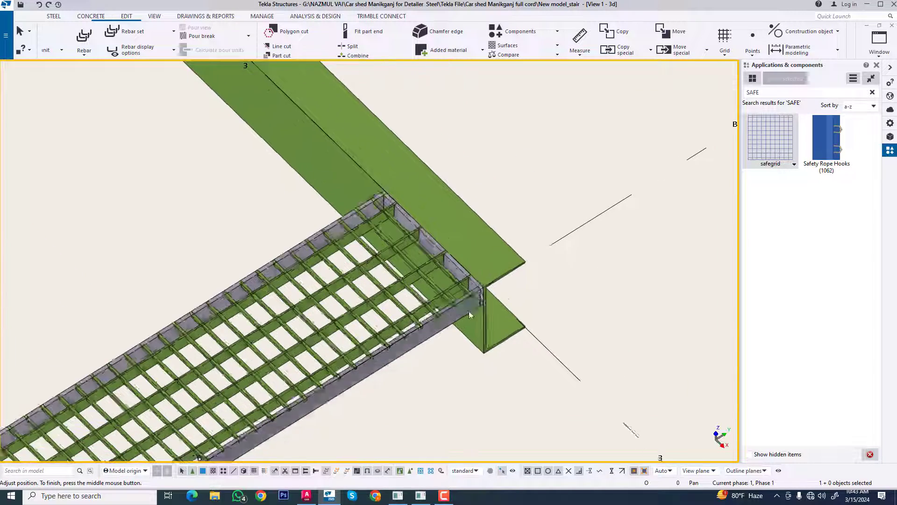
scroll(434, 212, "up", 2)
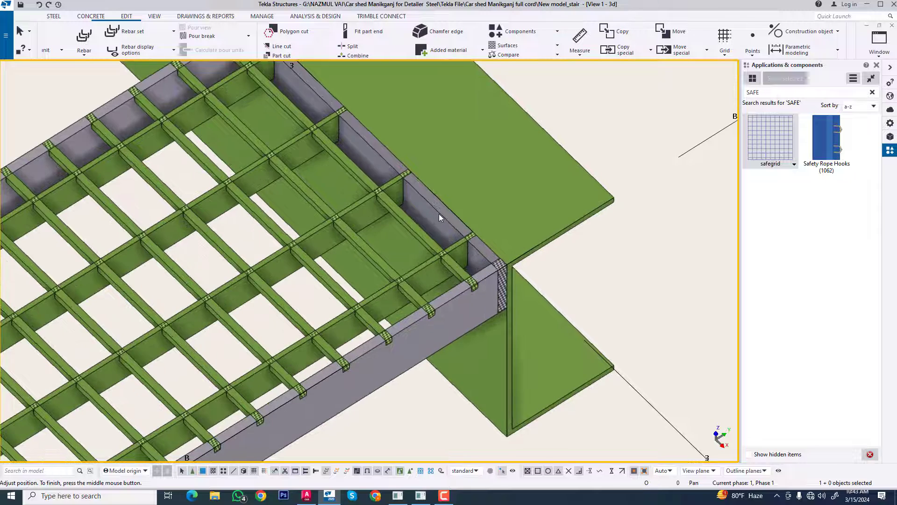
double_click(439, 214)
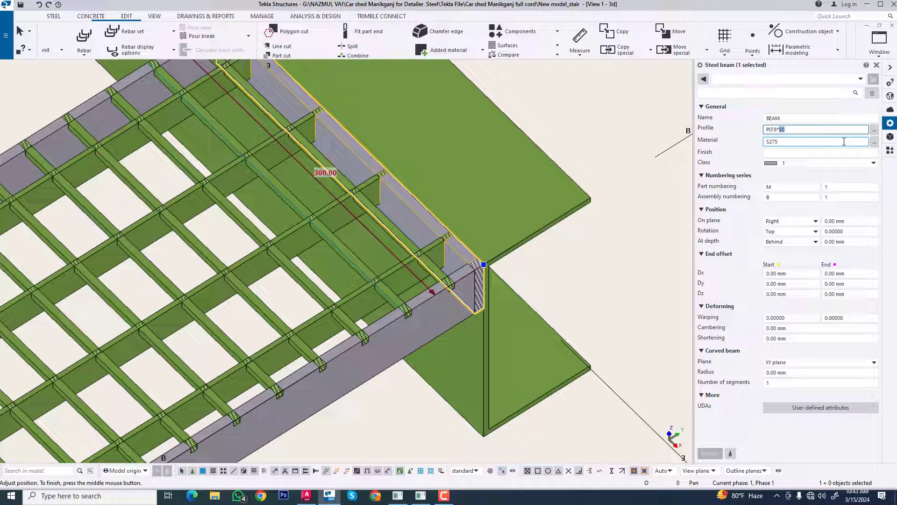
type("7")
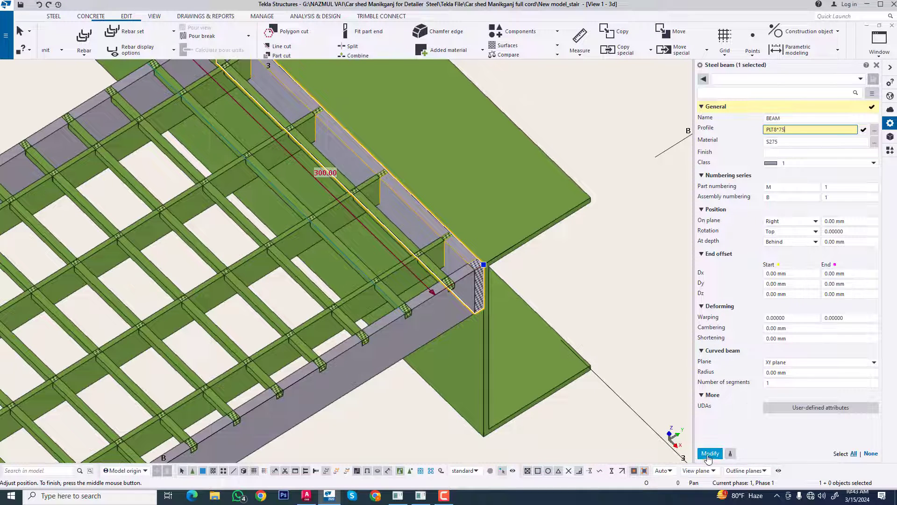
left_click(714, 451)
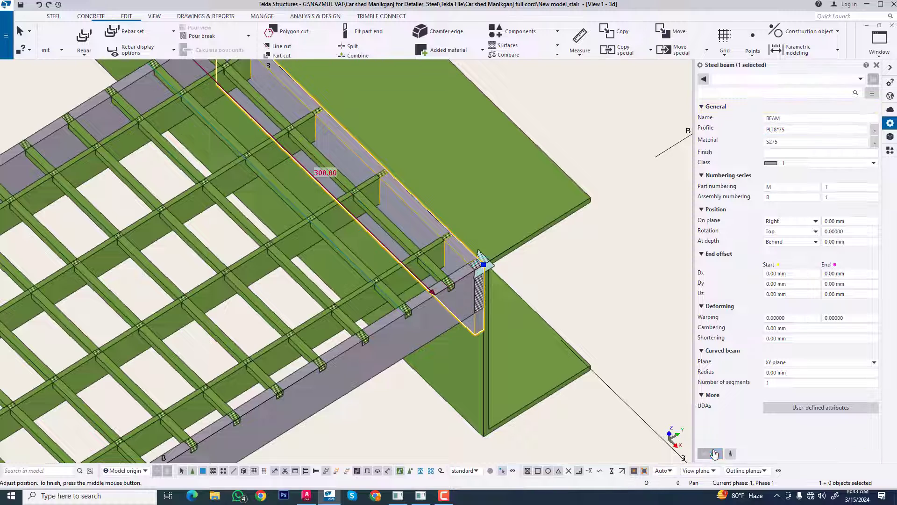
Set the far-side end plate's profile to PLT8*100 and redraw the view.
scroll(485, 336, "down", 2)
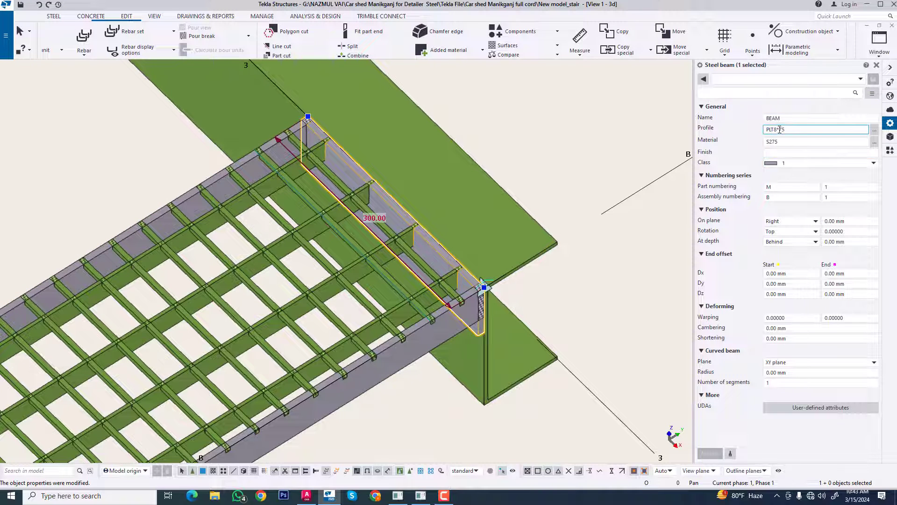
type("100")
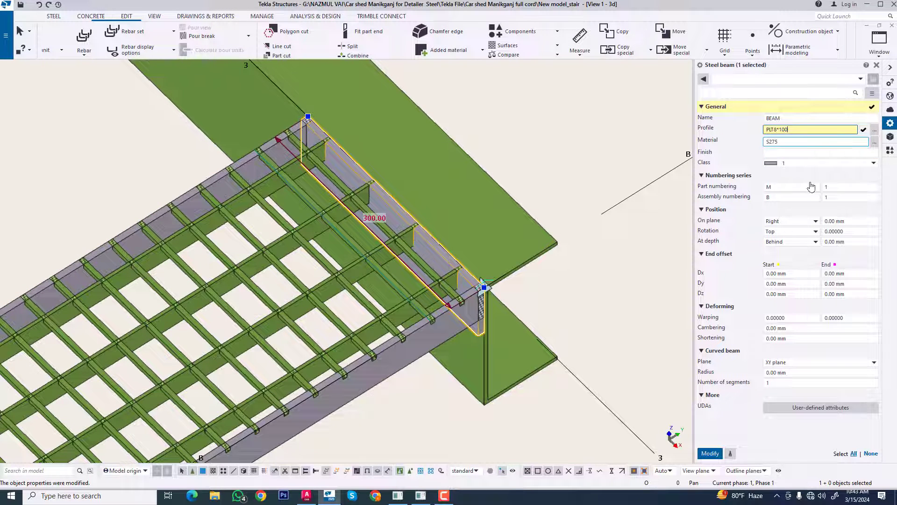
left_click(713, 455)
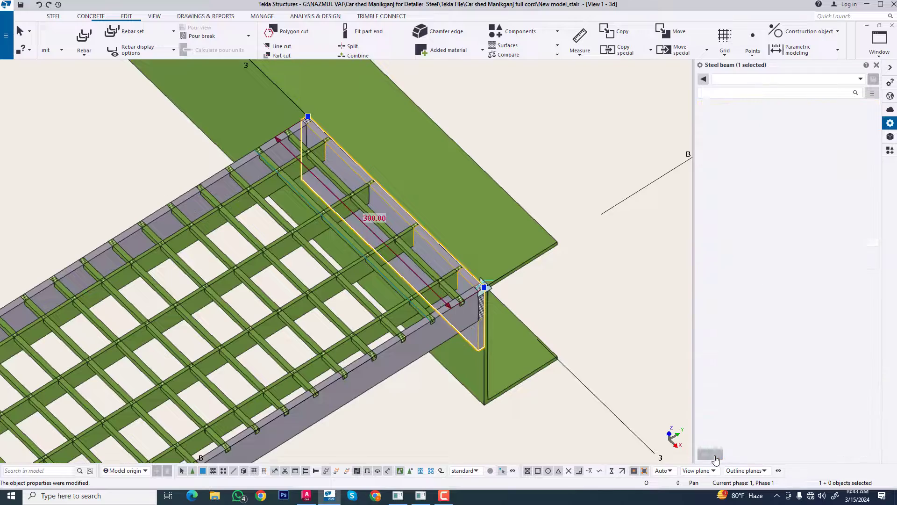
right_click(590, 314)
left_click(626, 369)
scroll(542, 309, "down", 3)
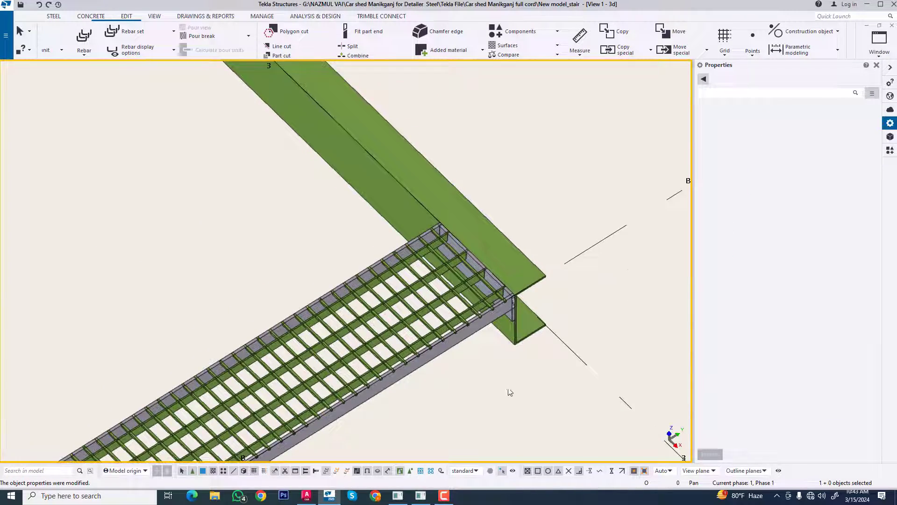
Set the profile of the opposite end plate, against the near stringer, to PLT8*100 and redraw the view.
middle_click_drag(318, 455, 533, 278)
scroll(299, 411, "up", 2)
scroll(284, 326, "up", 4)
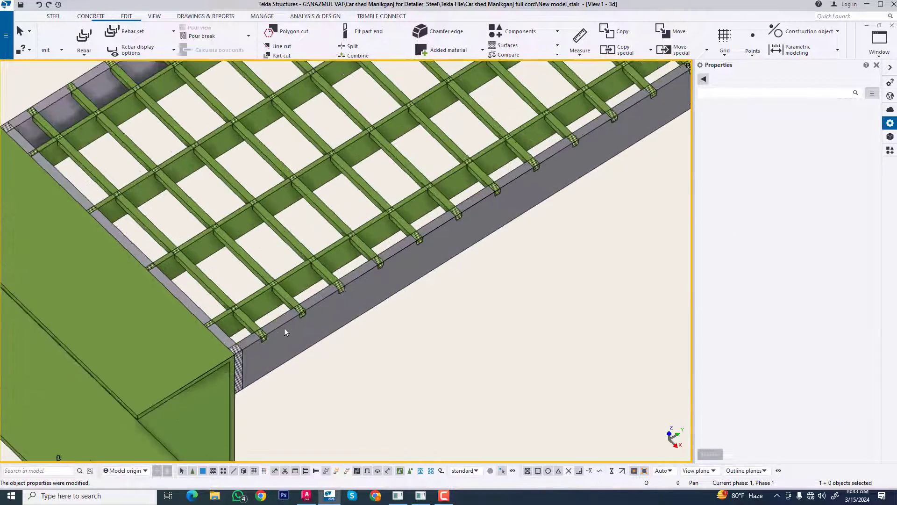
left_click(207, 350)
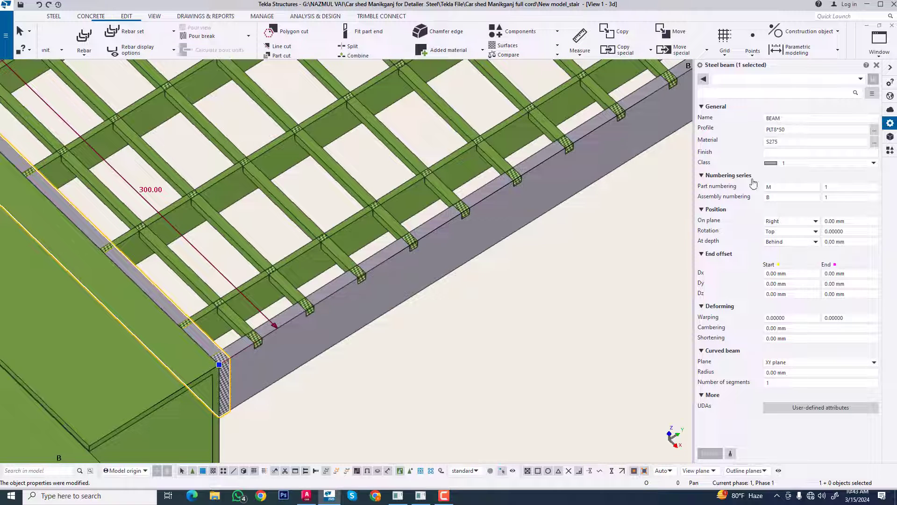
type("100")
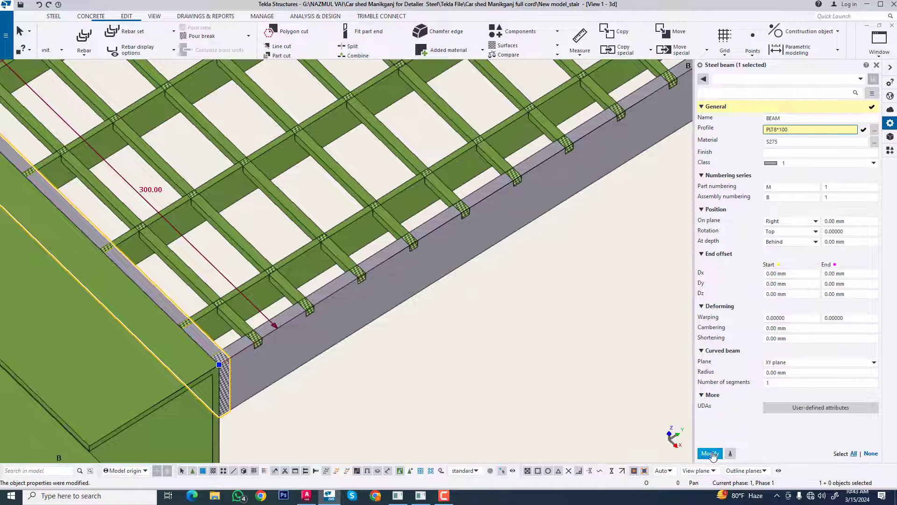
left_click(710, 453)
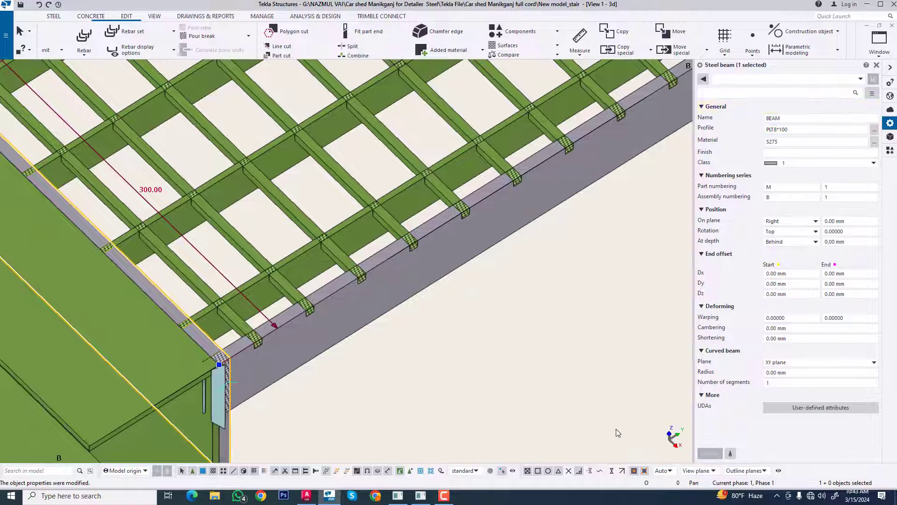
right_click(417, 348)
left_click(479, 402)
Examine how the deepened end plate sits against the far stringer's web below the grating, redrawing the view.
scroll(397, 364, "down", 4)
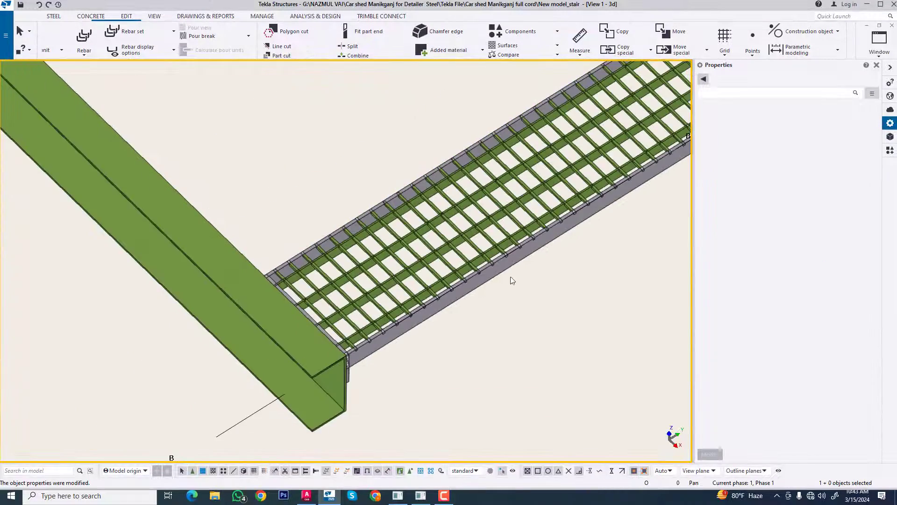
middle_click_drag(510, 278, 516, 226, "ctrl")
middle_click_drag(603, 229, 528, 261)
right_click(553, 166)
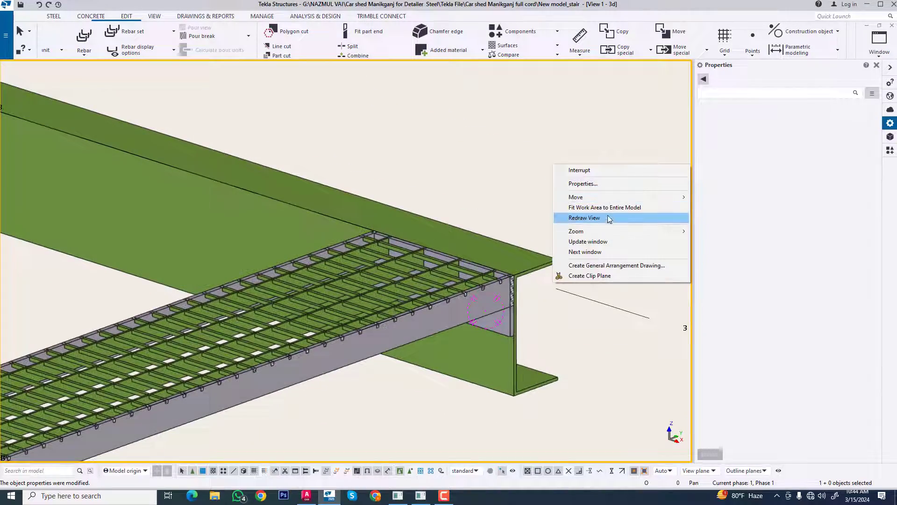
left_click(608, 220)
scroll(459, 287, "up", 3)
scroll(455, 347, "up", 2)
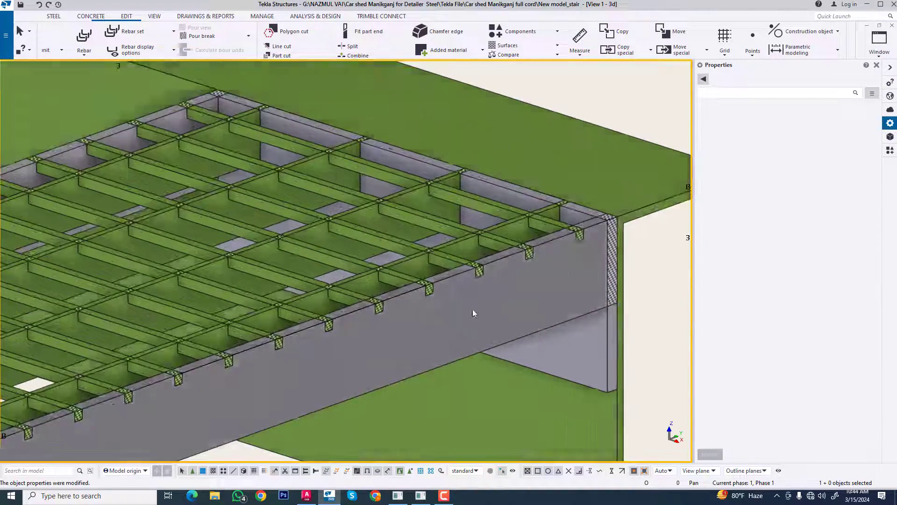
scroll(496, 302, "down", 3)
scroll(536, 296, "up", 1)
scroll(535, 296, "up", 2)
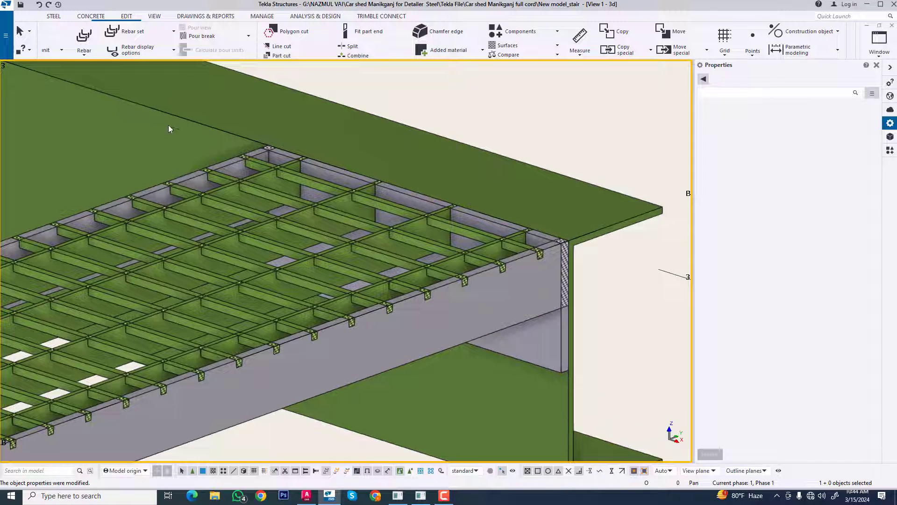
Bolt the far end plate to the stringer, placing the bolt group between the bottom corners of the grating's two edge bars.
left_click(54, 16)
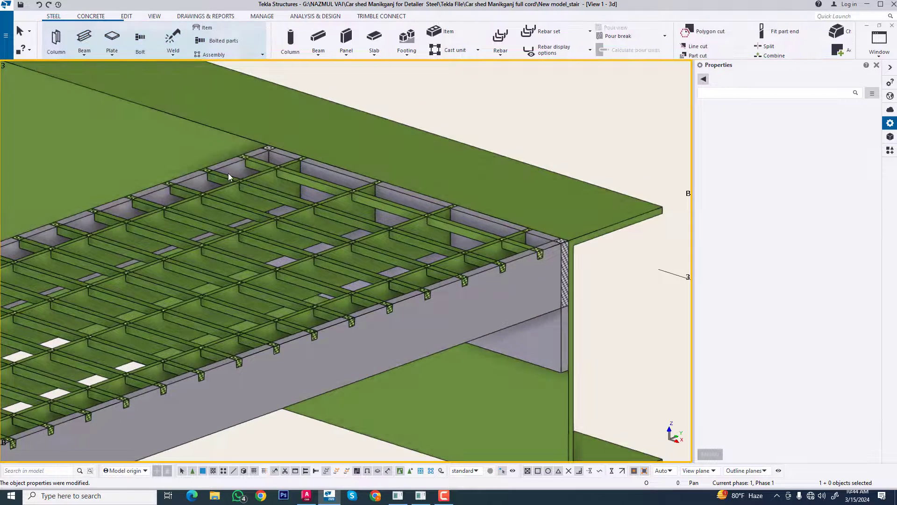
left_click(140, 39)
scroll(521, 168, "up", 3)
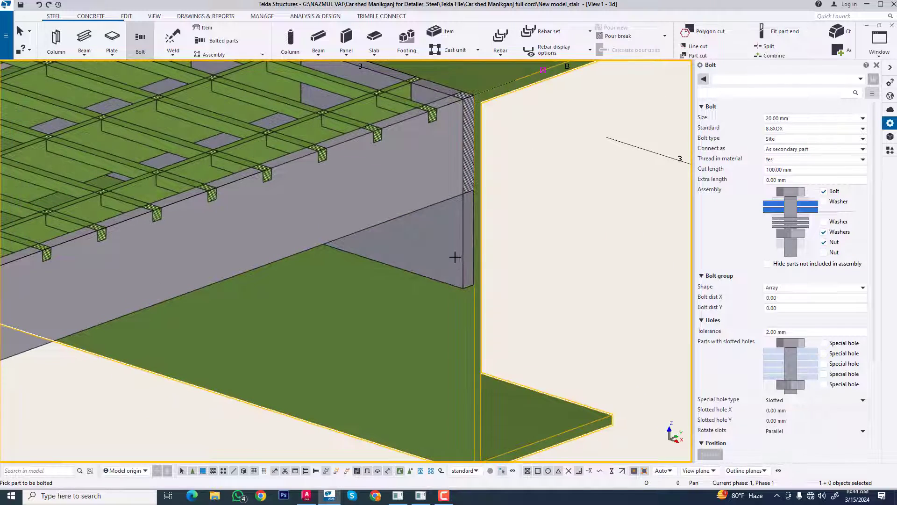
left_click(456, 257)
middle_click_drag(409, 227, 451, 194, "ctrl")
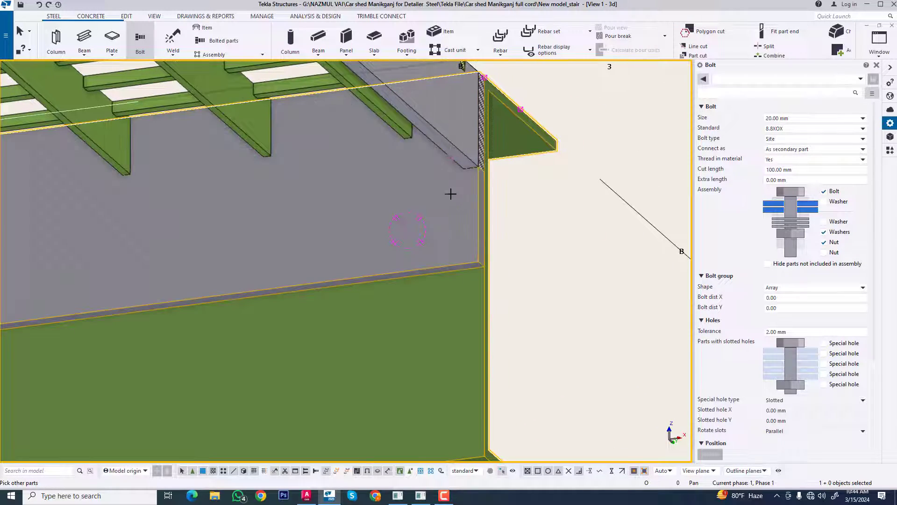
scroll(484, 197, "up", 1)
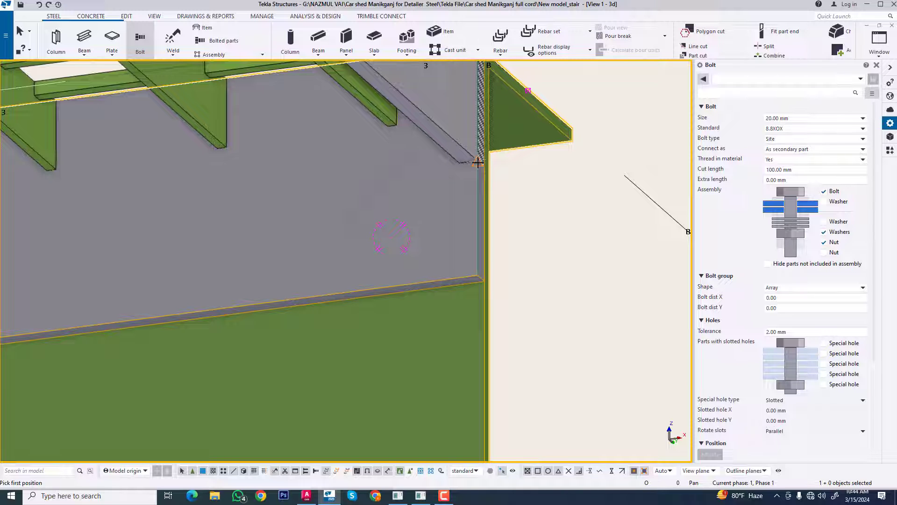
left_click(478, 163)
scroll(477, 162, "down", 3)
scroll(405, 223, "up", 2)
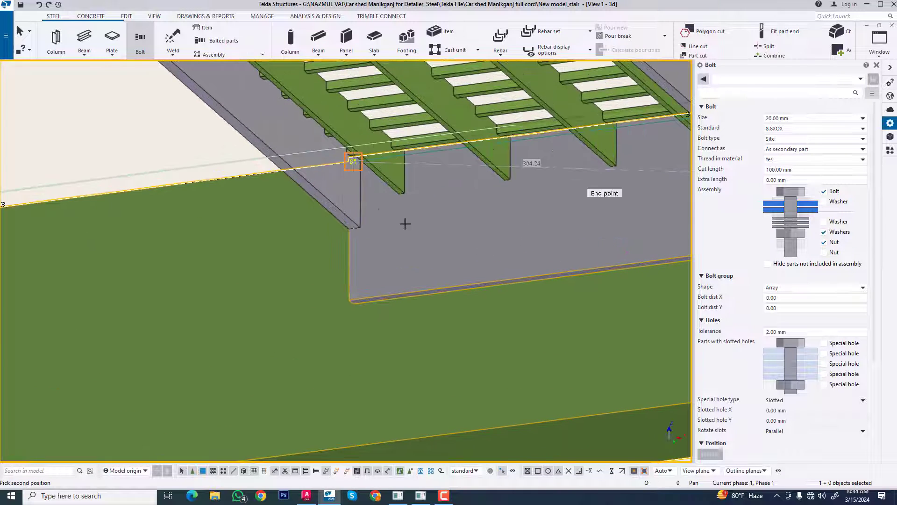
left_click(348, 229)
scroll(186, 299, "down", 4)
key("Escape")
scroll(434, 300, "up", 3)
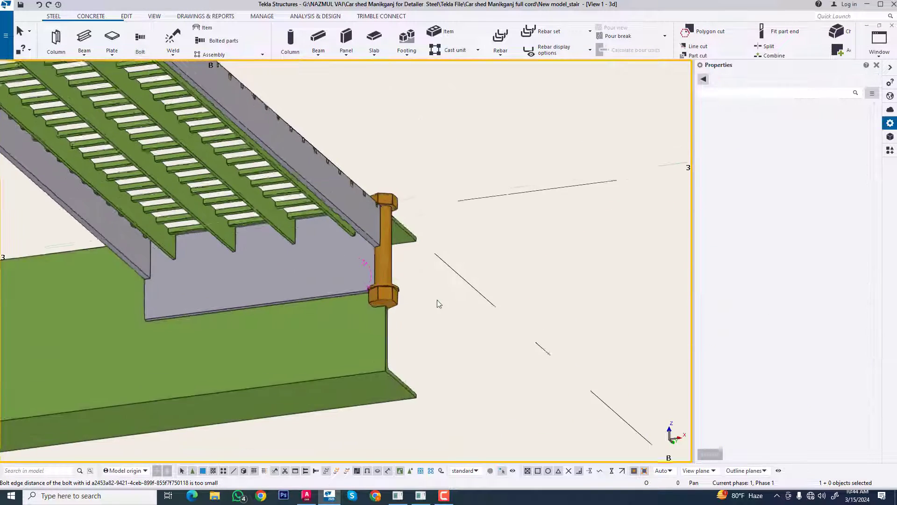
Set the size of the new bolt at the grating's corner to 12 mm.
middle_click_drag(390, 271, 399, 224, "ctrl")
scroll(399, 224, "up", 2)
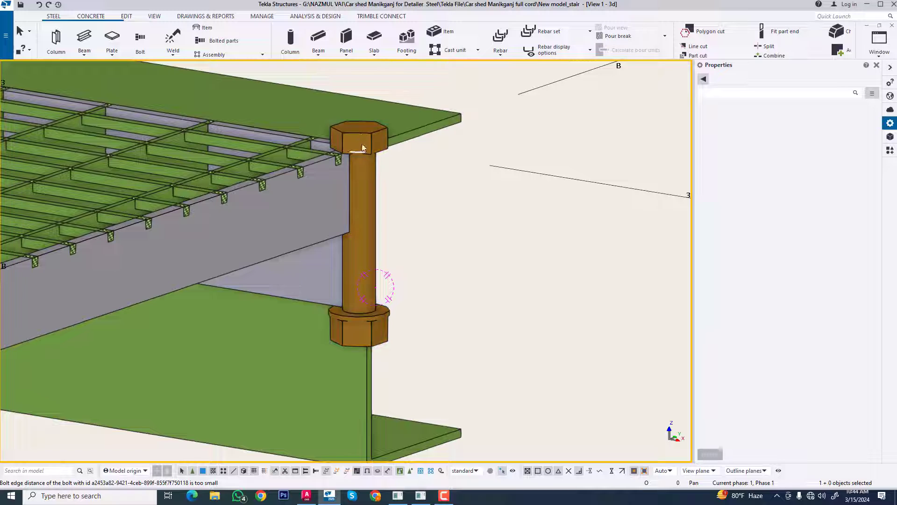
left_click(361, 133)
left_click(362, 137)
left_click(798, 121)
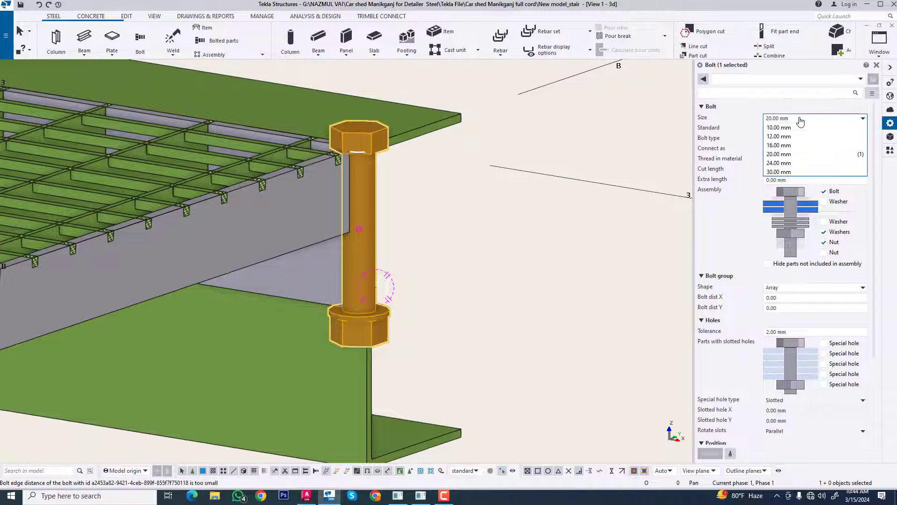
left_click(799, 136)
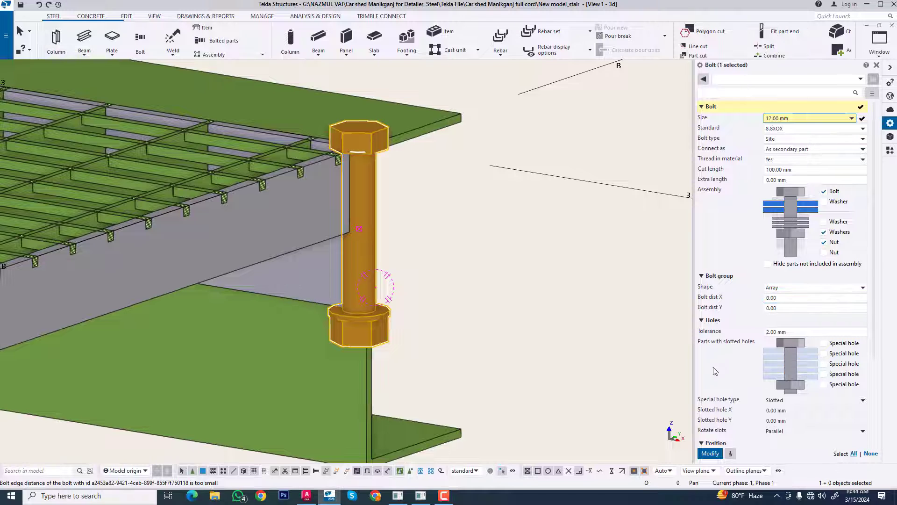
Set the bolt's rotation to Top, apply the bolt changes, and redraw the view.
scroll(728, 296, "down", 3)
left_click(801, 356)
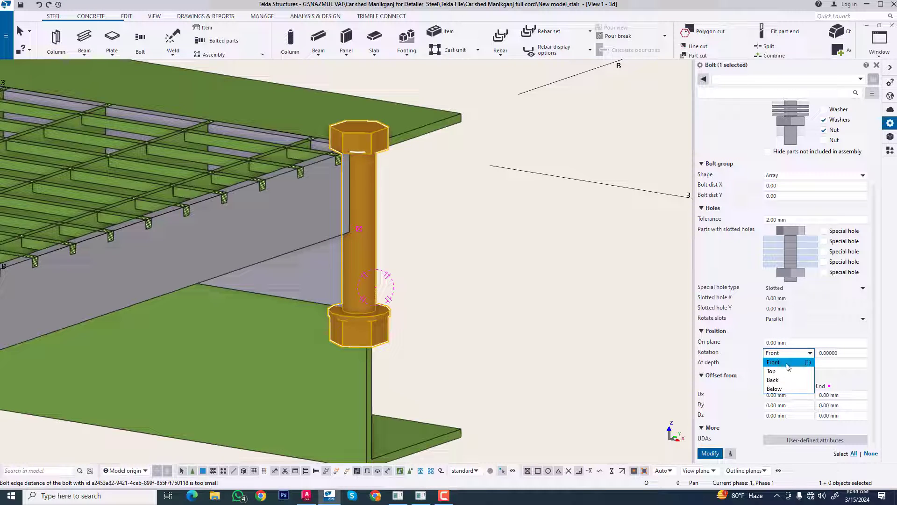
left_click(783, 375)
left_click(709, 454)
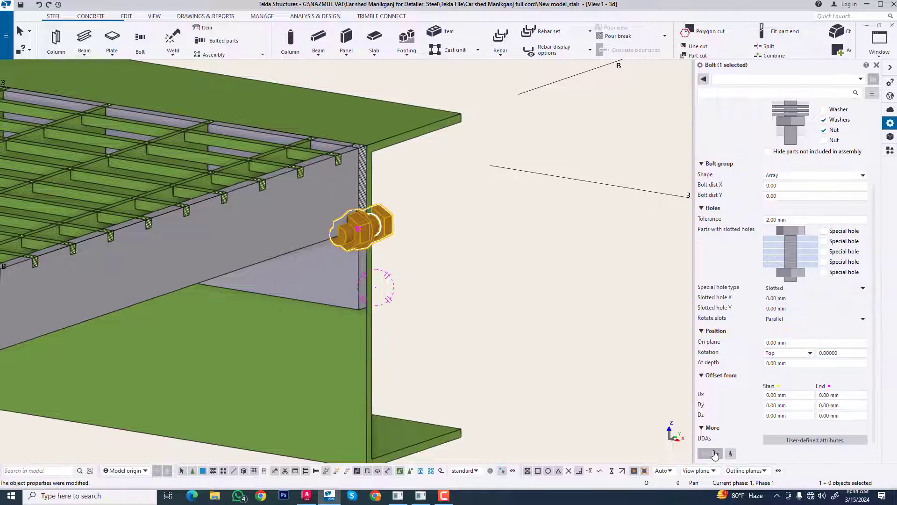
scroll(567, 362, "down", 5)
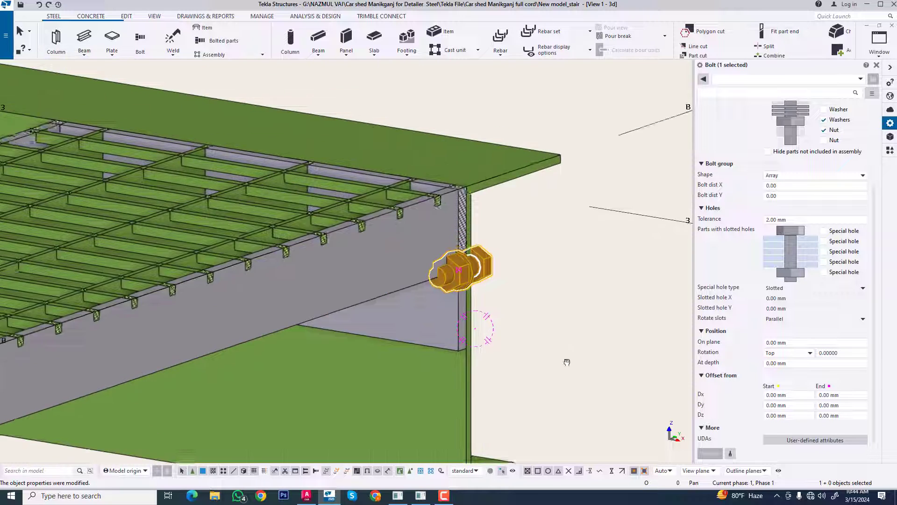
right_click(528, 310)
left_click(558, 365)
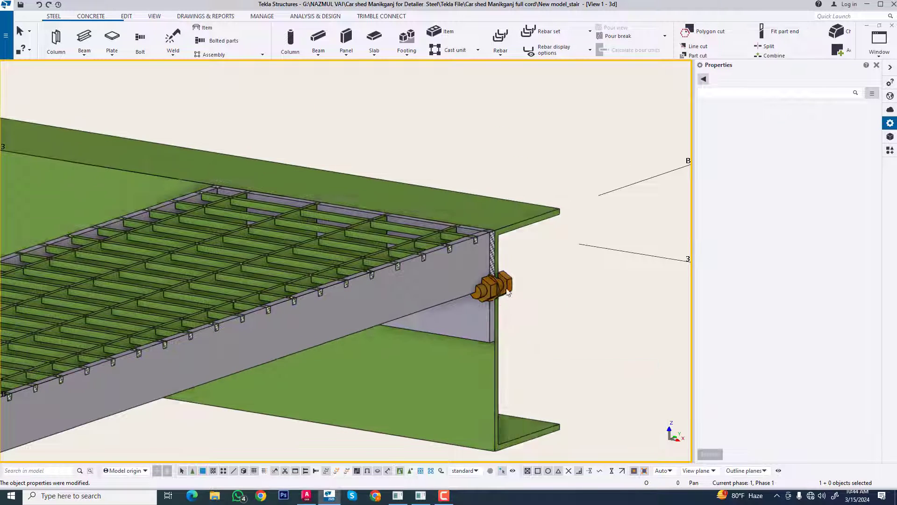
Set the bolt group's start Dx offset to 100 mm and its bolt distance X to 100, applying both.
left_click(491, 286)
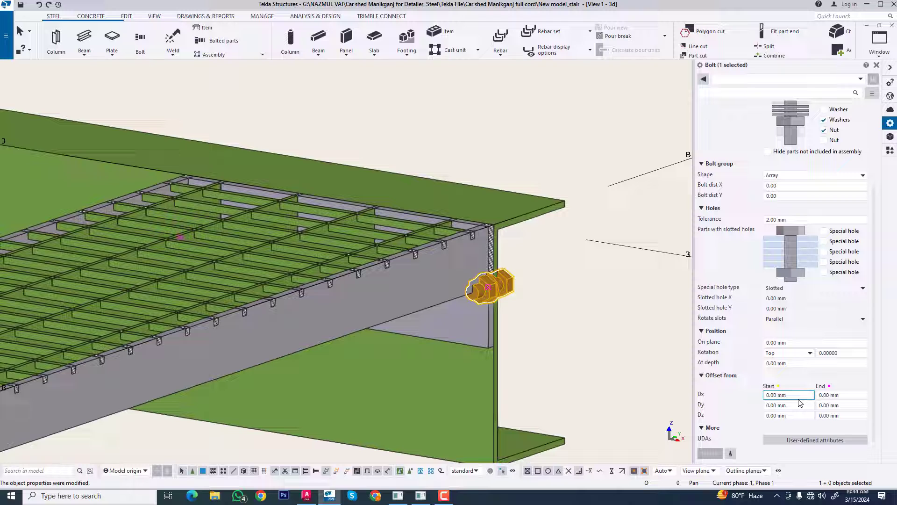
type("100")
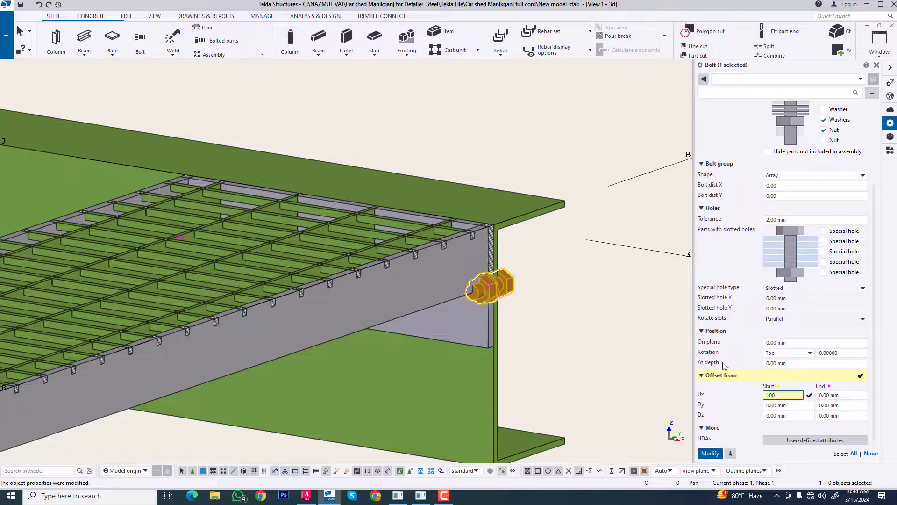
left_click(708, 454)
type("1")
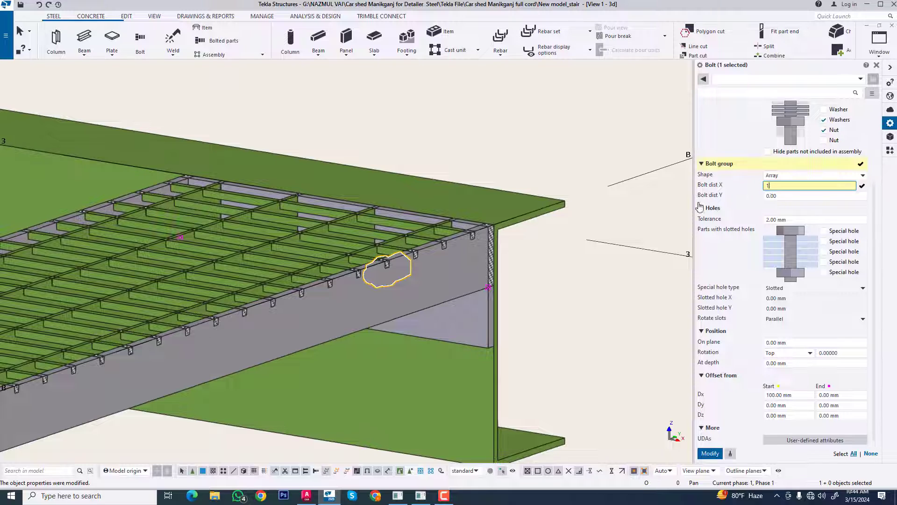
left_click(710, 453)
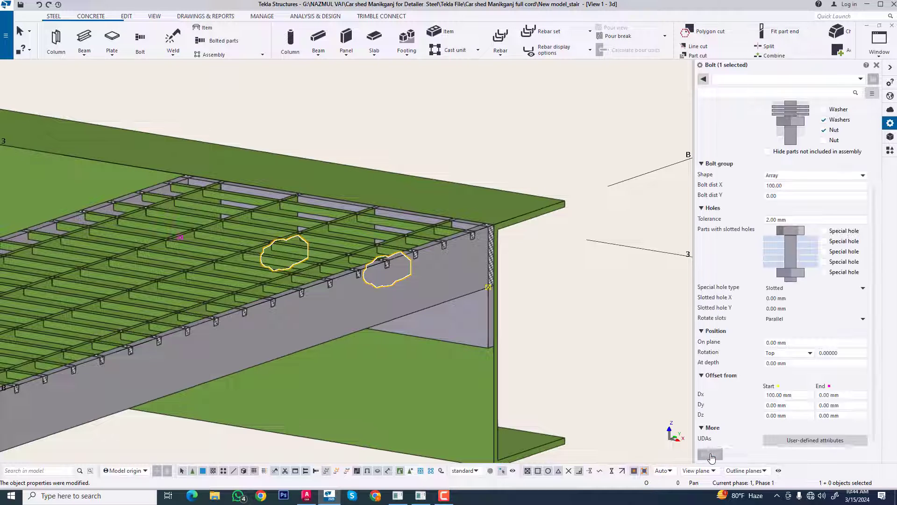
scroll(547, 371, "down", 3)
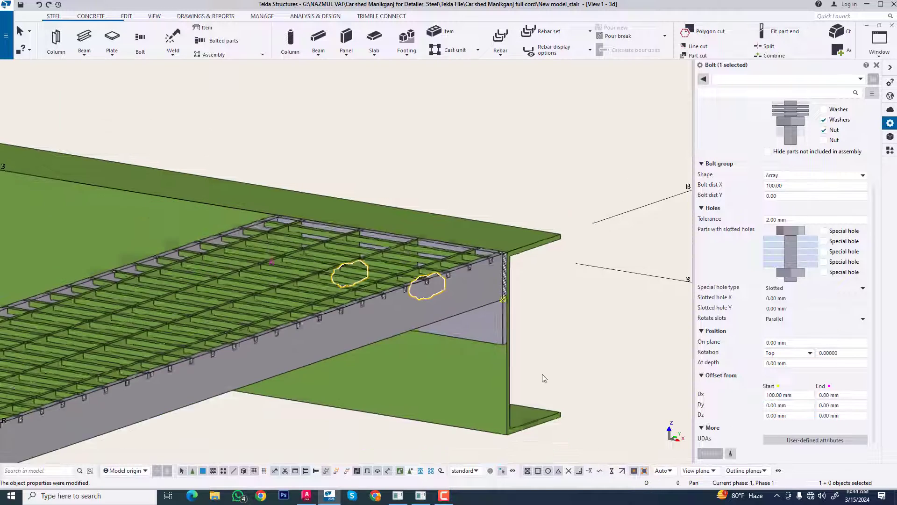
Examine the two bolts through the end plate beneath the grating and their clearance from the bearing bars.
scroll(434, 346, "up", 3)
middle_click_drag(434, 374, 602, 170, "ctrl")
left_click(607, 164)
right_click(607, 163)
scroll(599, 321, "down", 4)
scroll(539, 310, "up", 6)
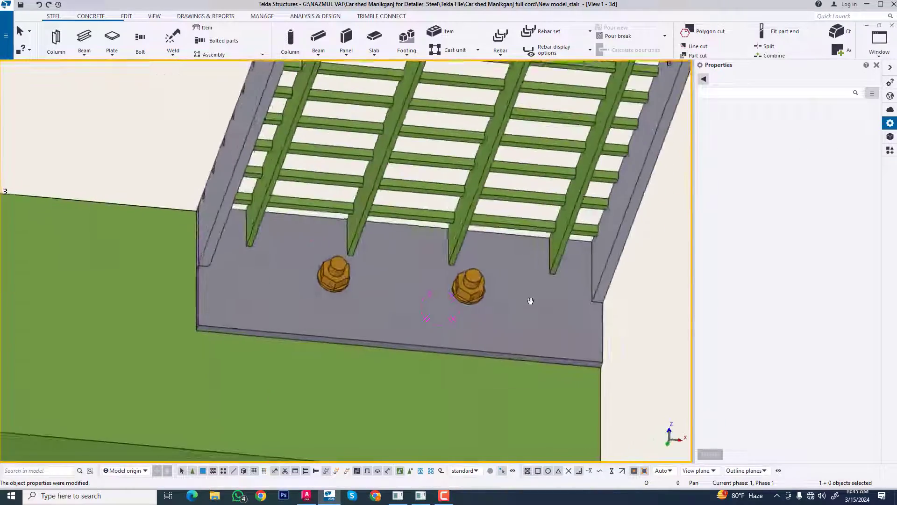
middle_click_drag(530, 300, 462, 320, "ctrl")
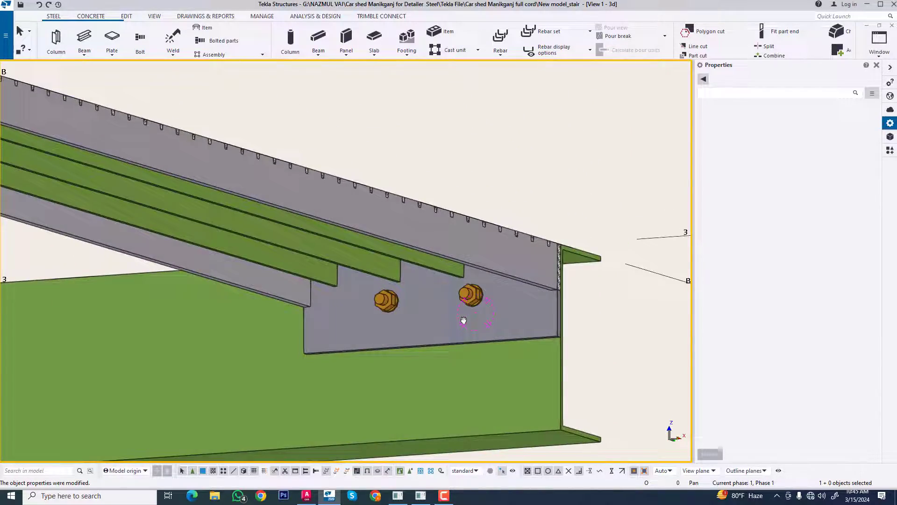
scroll(486, 285, "up", 3)
scroll(450, 322, "down", 2)
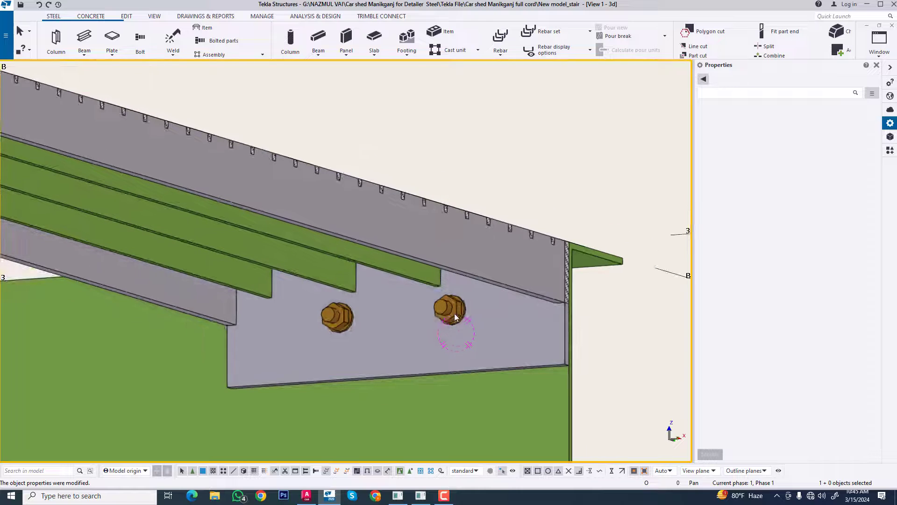
Try to enable the second special-hole option for the end plate's bolt group, apply it, and redraw the view.
left_click(451, 333)
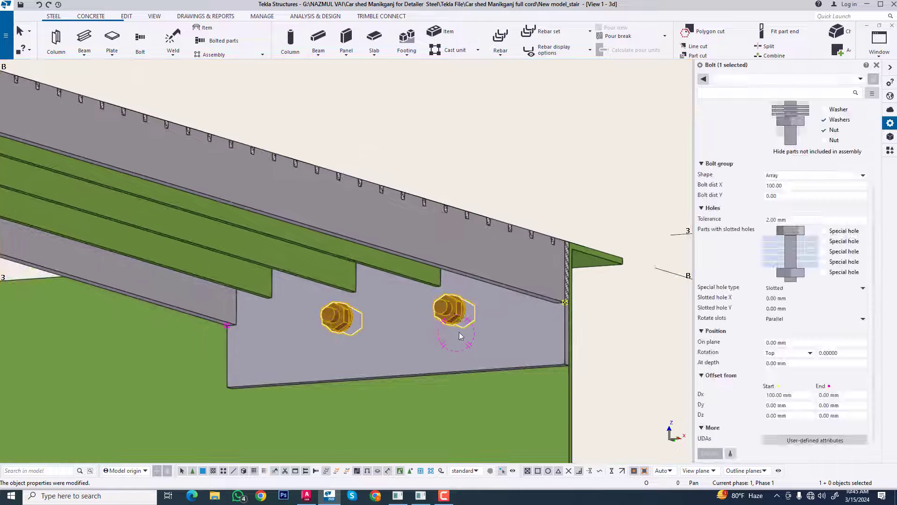
left_click(824, 241)
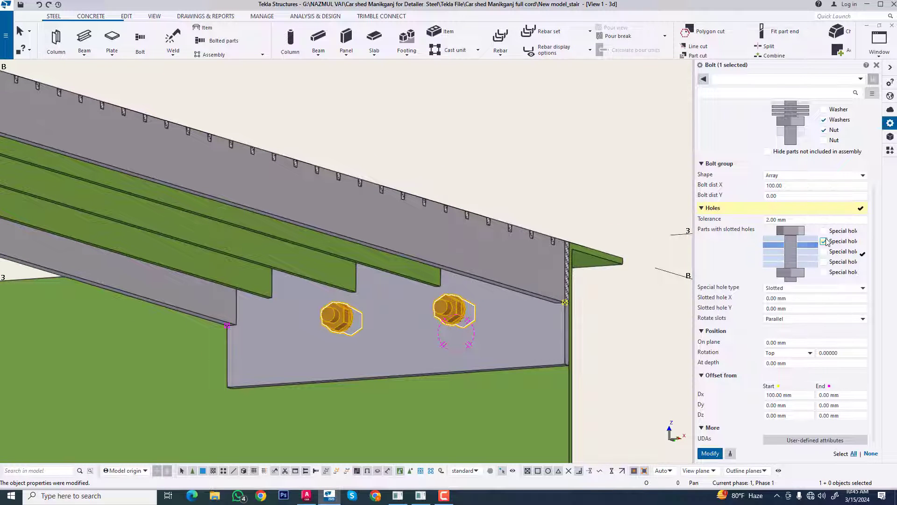
left_click(808, 291)
left_click(733, 277)
left_click(711, 454)
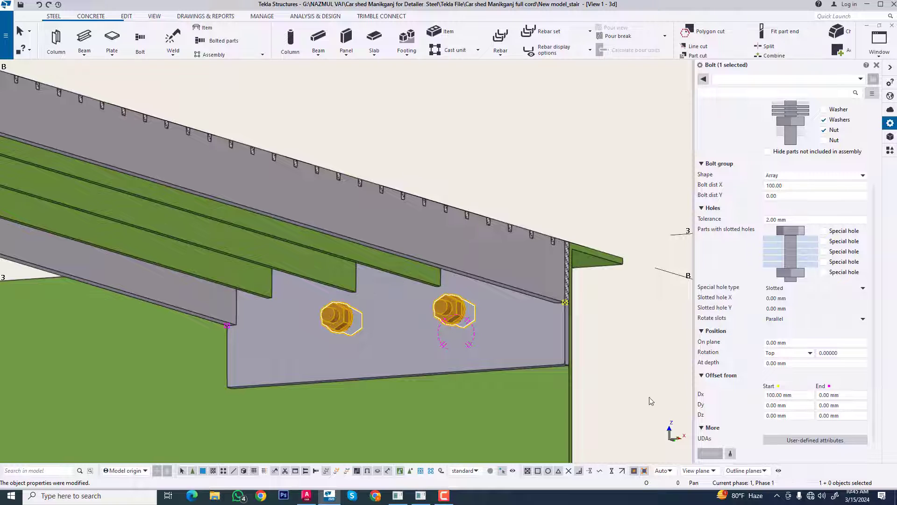
right_click(621, 307)
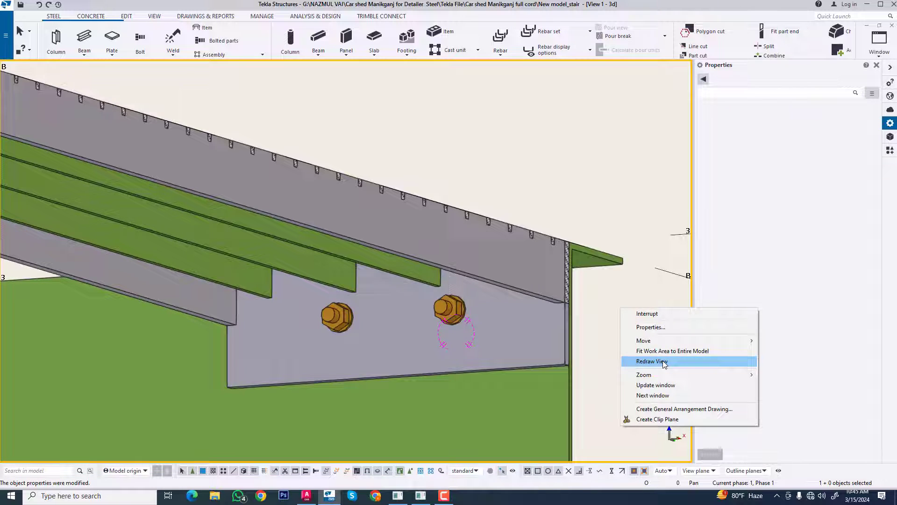
left_click(645, 363)
Bolt the end plate at the grating's opposite end to its stringer, placing the group between the edge bars' bottom corners, and redraw the view.
scroll(551, 287, "down", 3)
scroll(546, 292, "down", 4)
middle_click_drag(540, 298, 314, 367, "ctrl")
scroll(471, 322, "up", 2)
scroll(336, 310, "up", 3)
scroll(259, 290, "up", 2)
key("v")
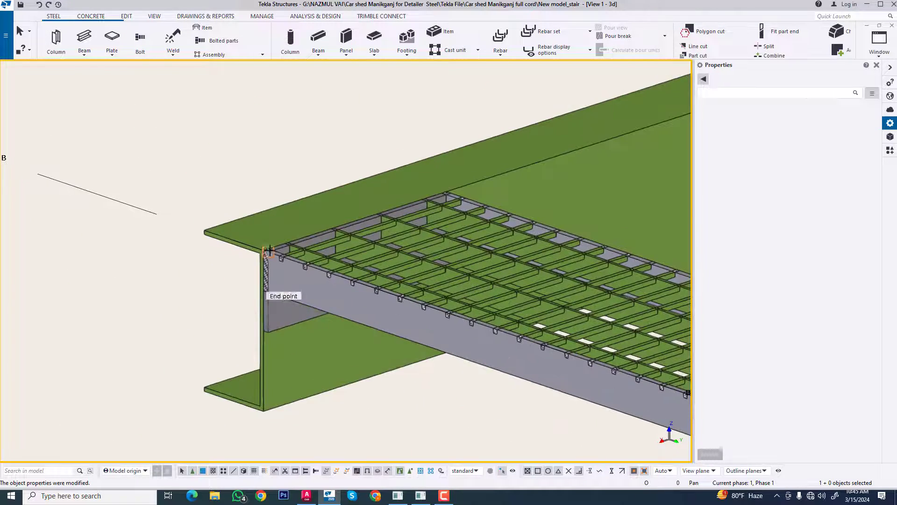
left_click(259, 290)
middle_click_drag(332, 315, 326, 280, "ctrl")
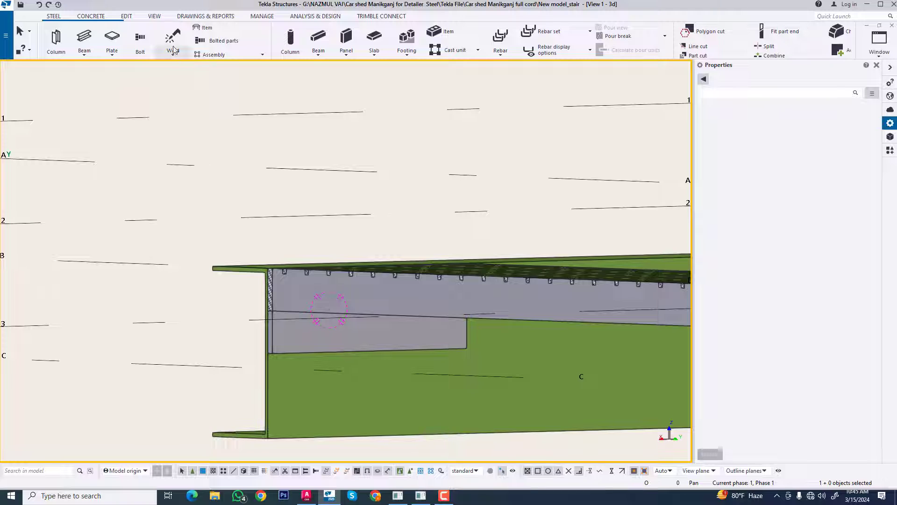
left_click(148, 41)
scroll(263, 270, "up", 3)
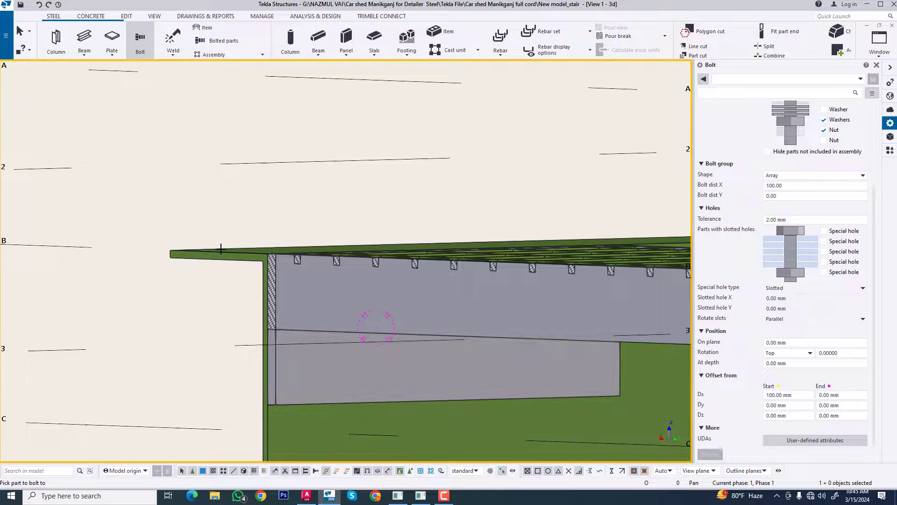
left_click(221, 249)
left_click(348, 380)
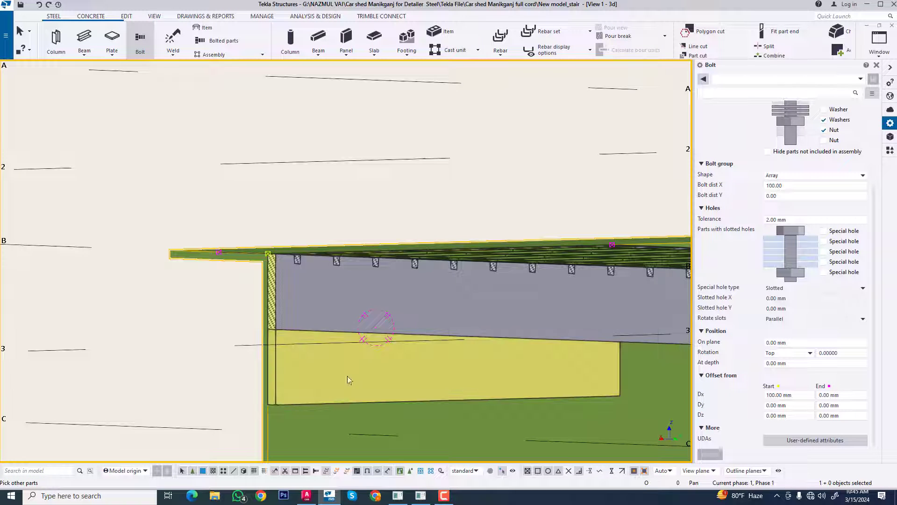
middle_click(347, 375)
scroll(322, 353, "up", 1)
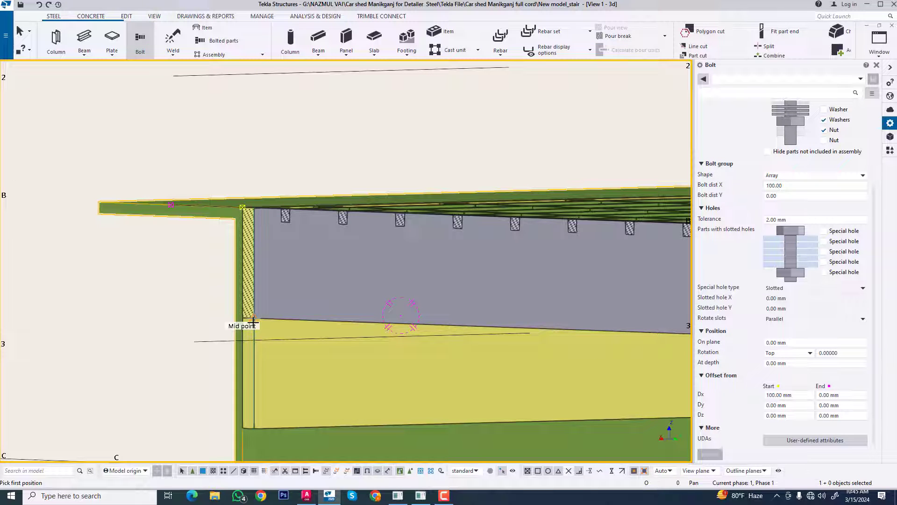
left_click(254, 322)
scroll(154, 355, "down", 1)
middle_click_drag(297, 419, 381, 295, "ctrl")
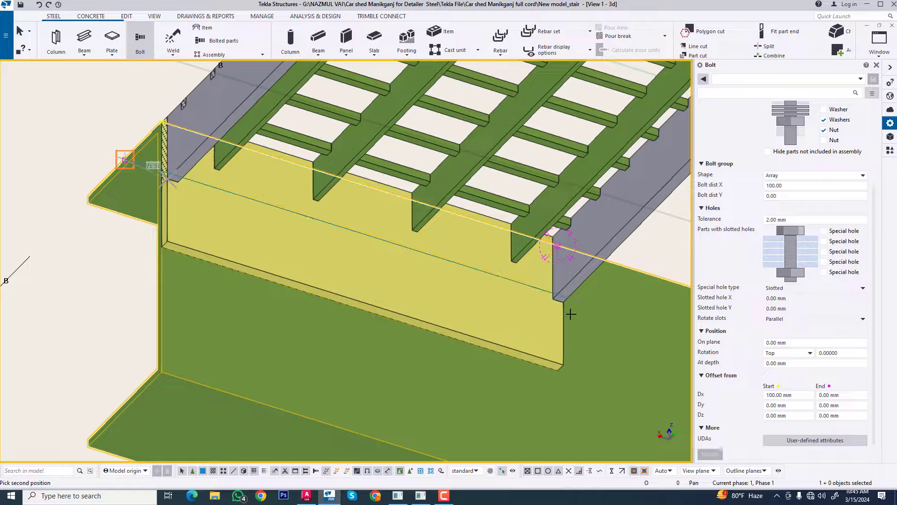
left_click(562, 305)
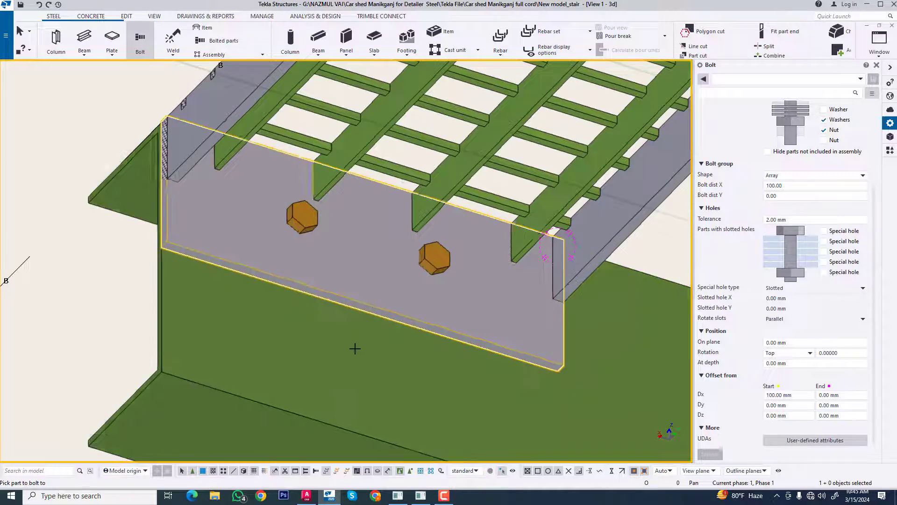
scroll(335, 351, "down", 2)
middle_click_drag(334, 324, 256, 341, "ctrl")
right_click(142, 229)
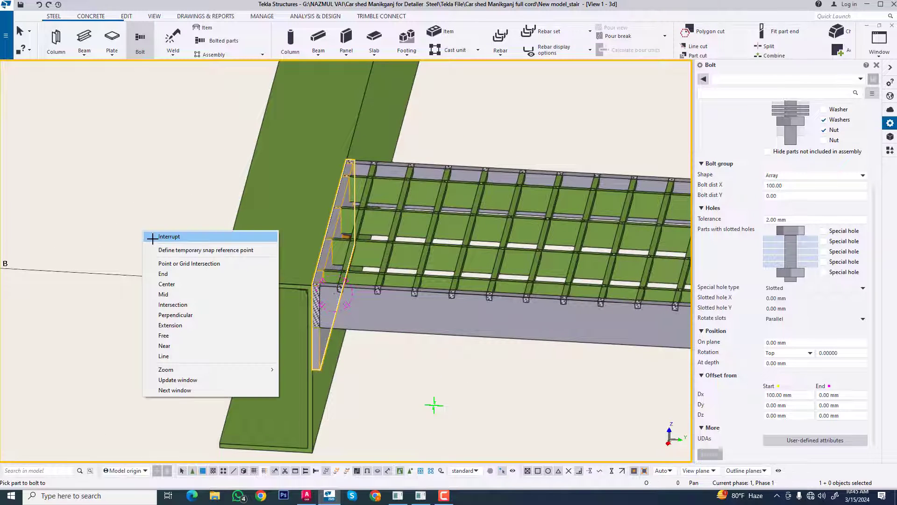
left_click(152, 238)
right_click(434, 314)
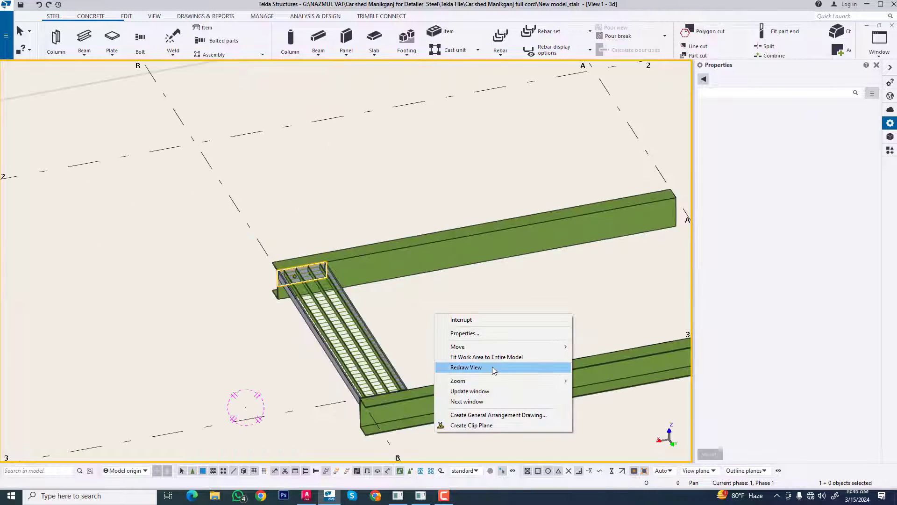
left_click(467, 367)
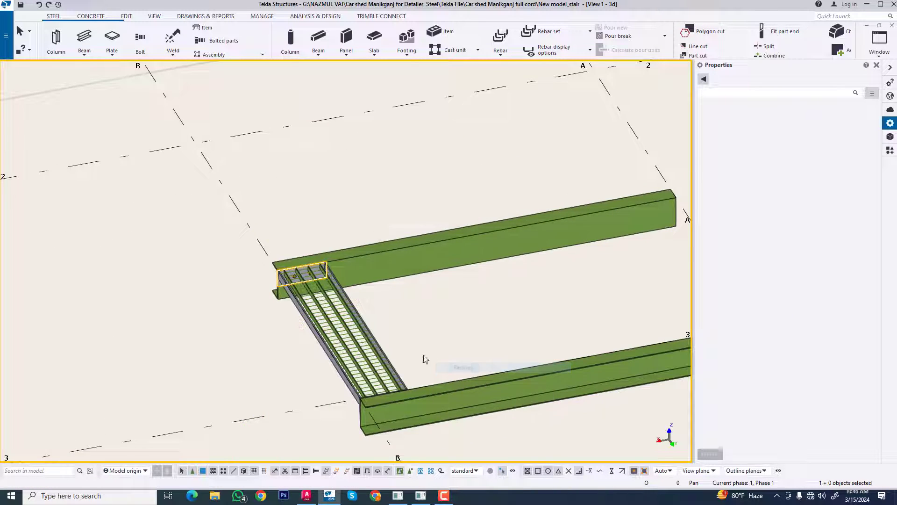
Inspect the bolted end plate, the grating's long edge bar and the whole tread between the two stringers.
scroll(423, 359, "up", 3)
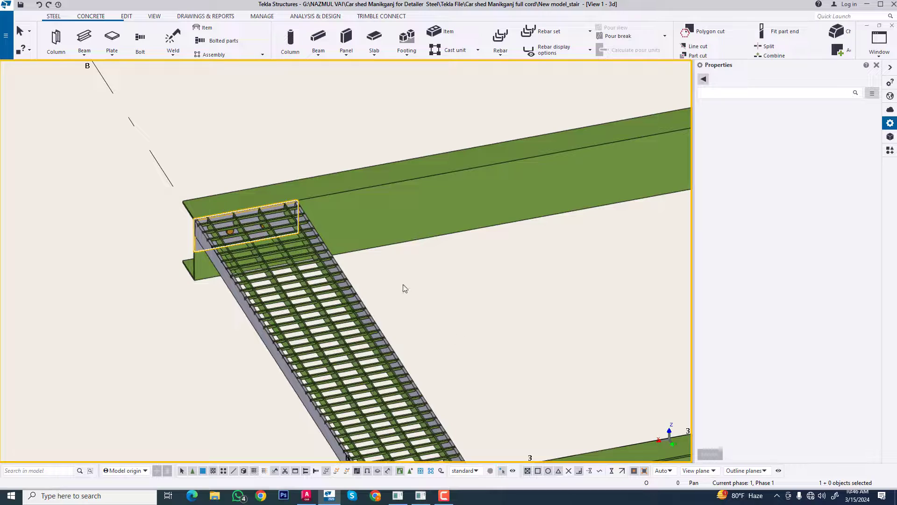
scroll(210, 251, "up", 5)
left_click(210, 251)
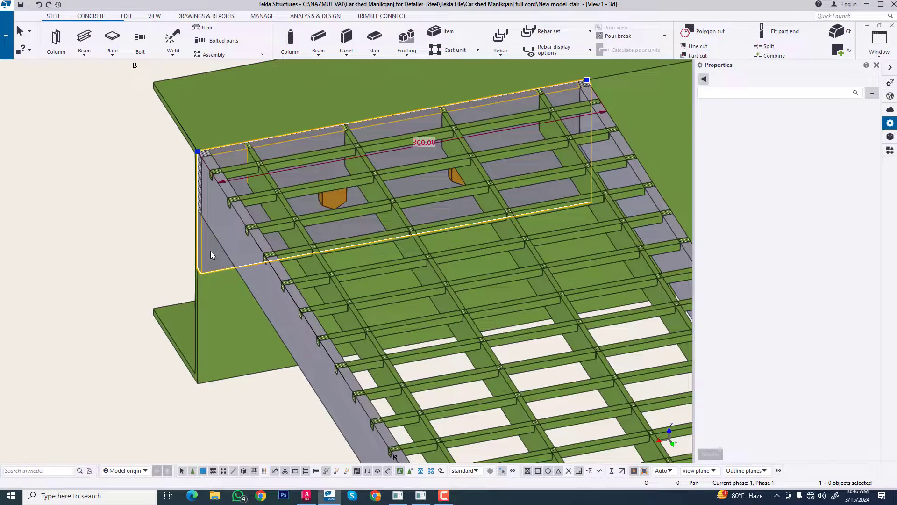
scroll(201, 252, "down", 2)
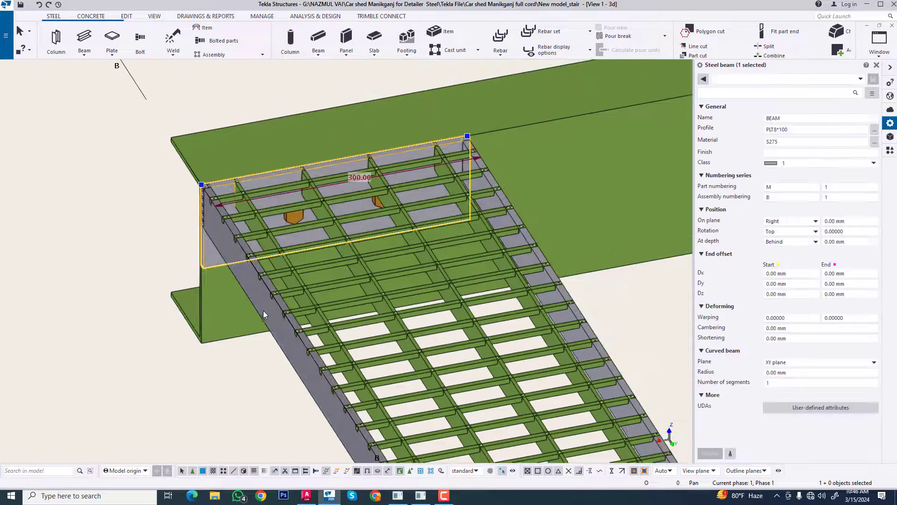
left_click(307, 376)
scroll(301, 304, "down", 2)
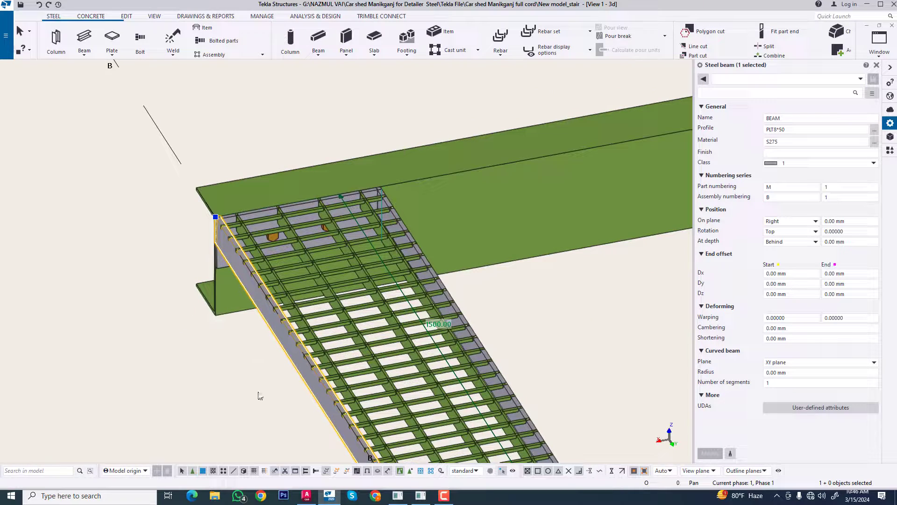
scroll(307, 365, "up", 2)
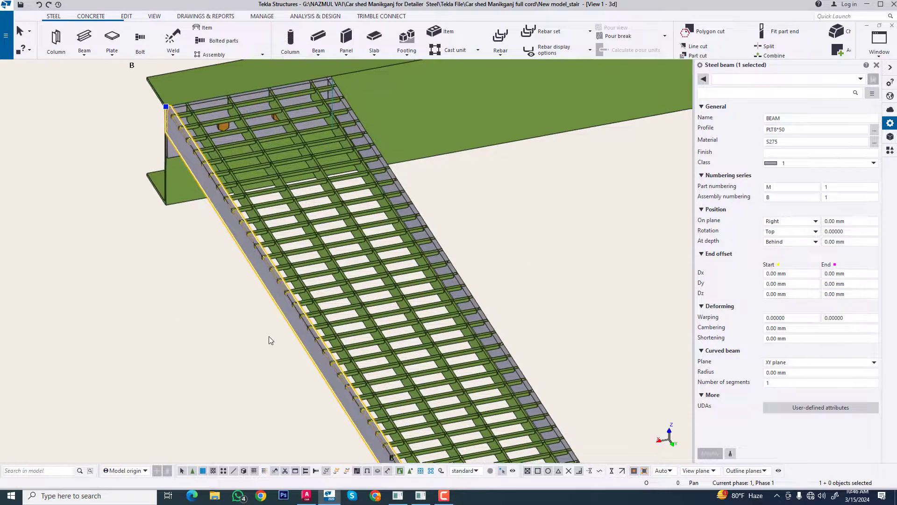
middle_click_drag(279, 380, 262, 337)
scroll(263, 338, "up", 2)
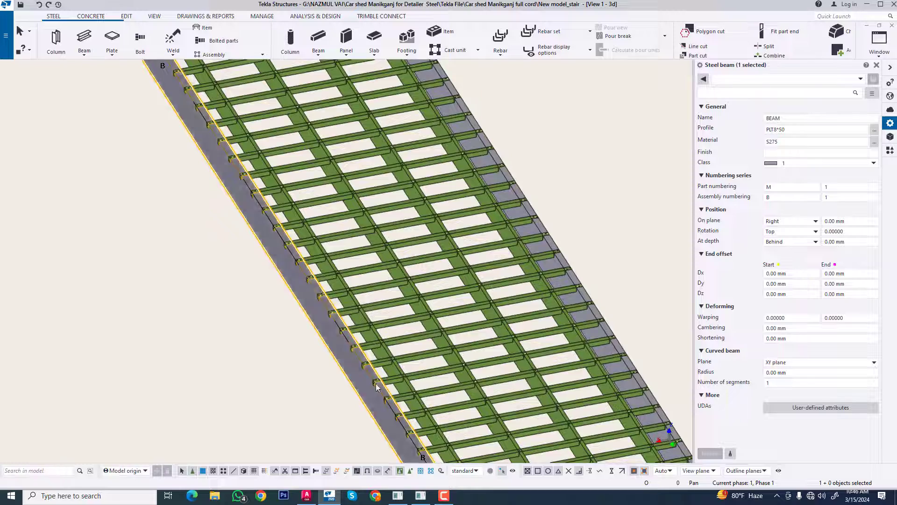
scroll(345, 399, "down", 2)
scroll(284, 326, "up", 1)
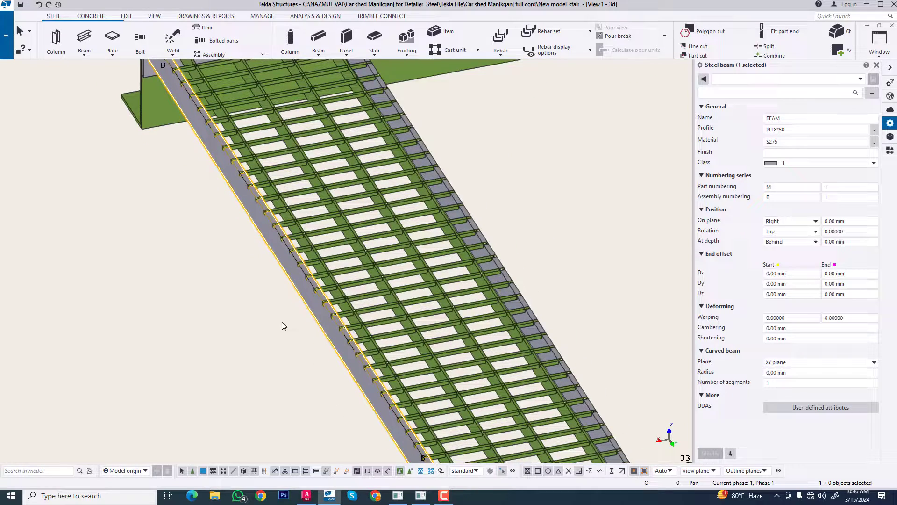
scroll(296, 305, "down", 5)
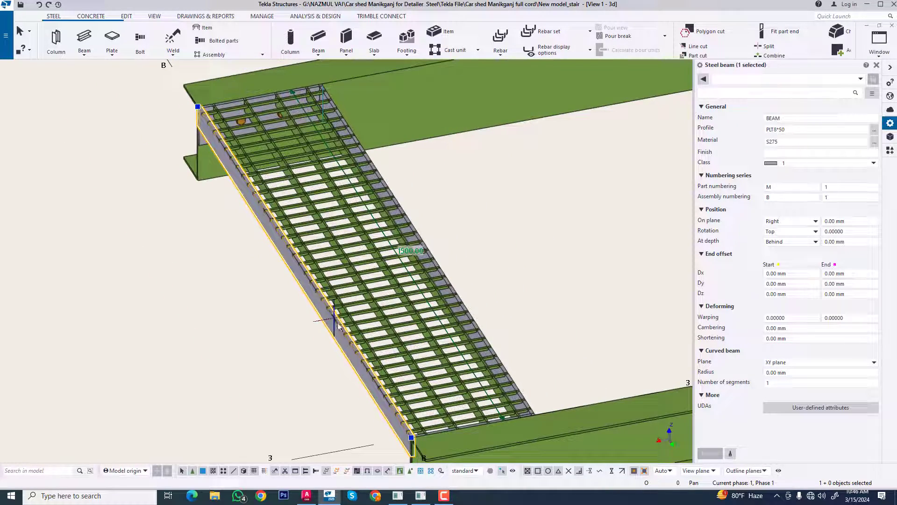
middle_click_drag(367, 382, 423, 382, "ctrl")
middle_click_drag(340, 378, 457, 338)
middle_click_drag(353, 273, 316, 299, "ctrl")
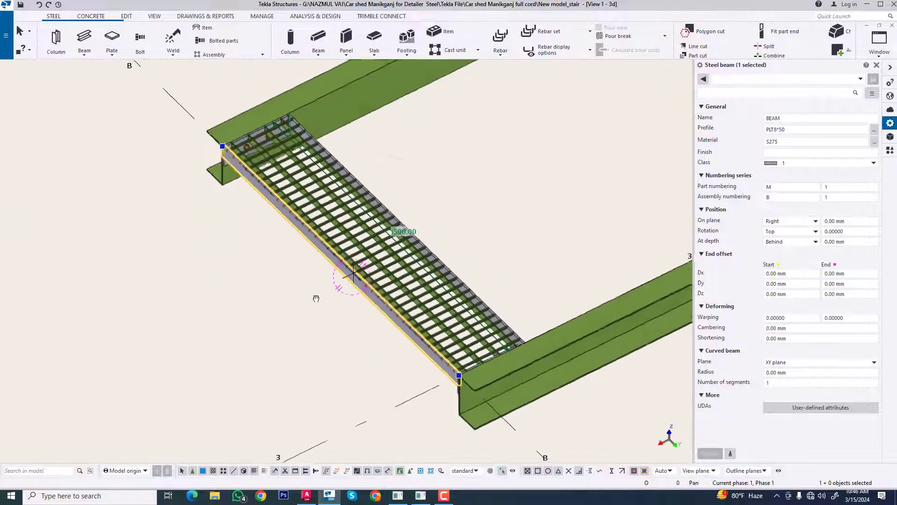
right_click(431, 164)
left_click(472, 208)
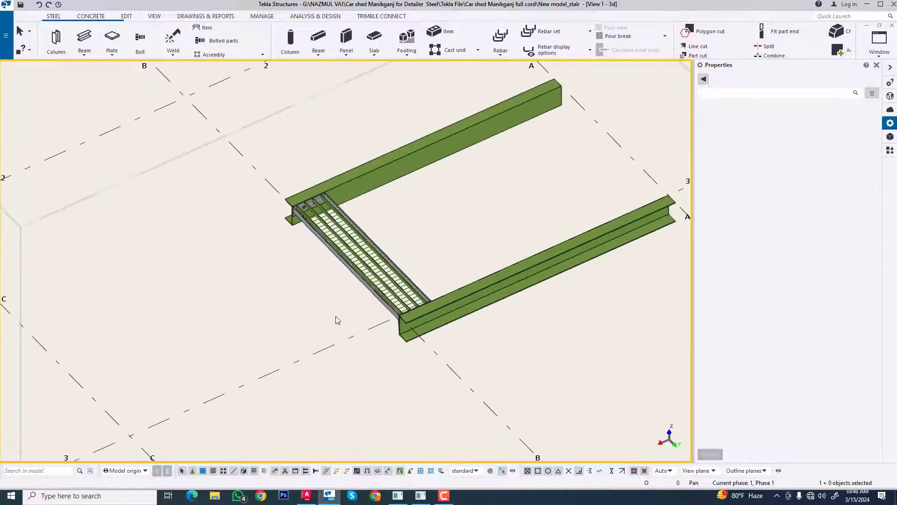
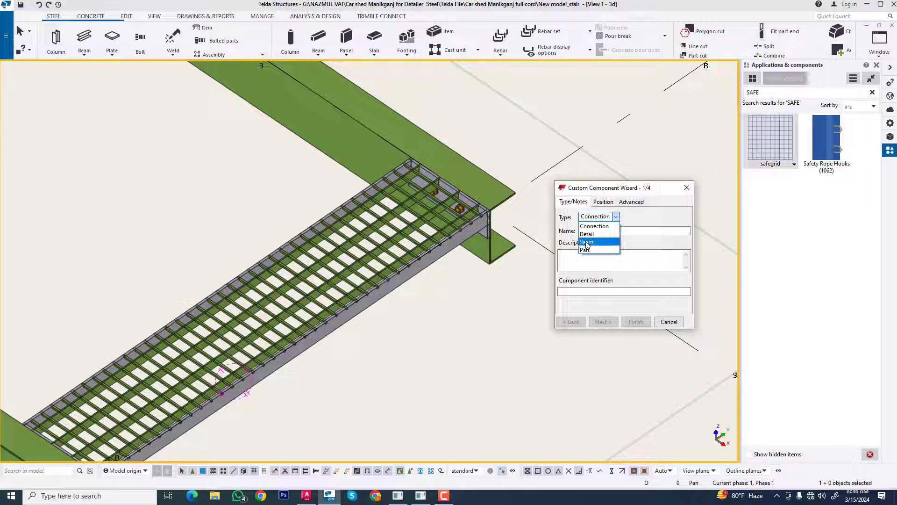
Define the custom component as a Seam with name and description GRATING STAIR and component identifier GS.
left_click(587, 242)
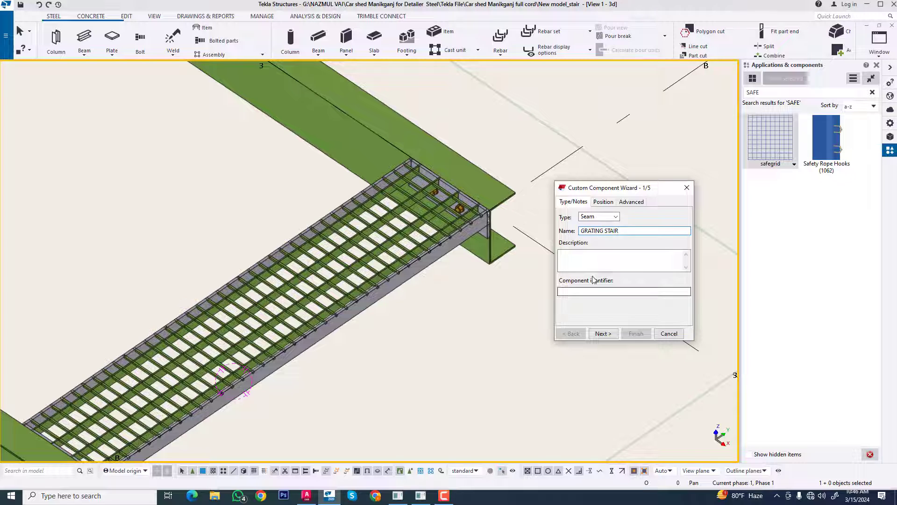
left_click_drag(631, 231, 552, 230)
key("ctrl+c")
left_click(574, 257)
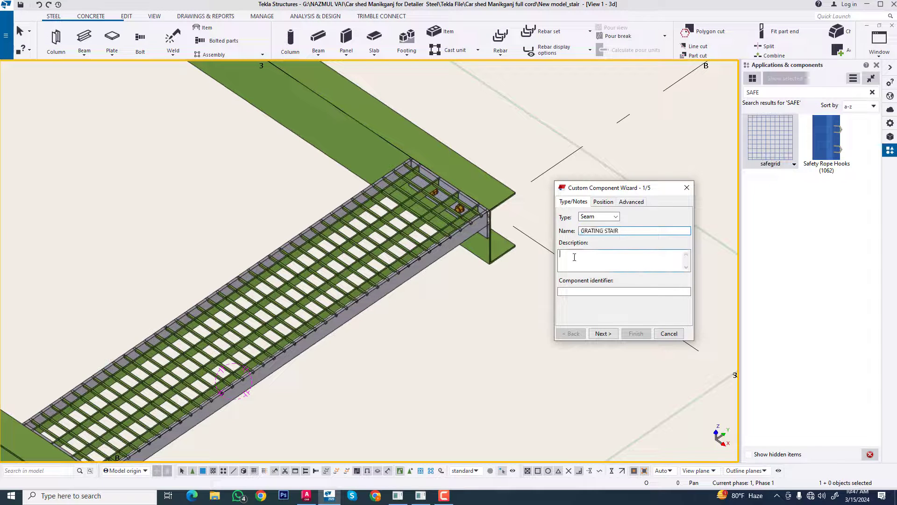
key("ctrl+v")
left_click(584, 291)
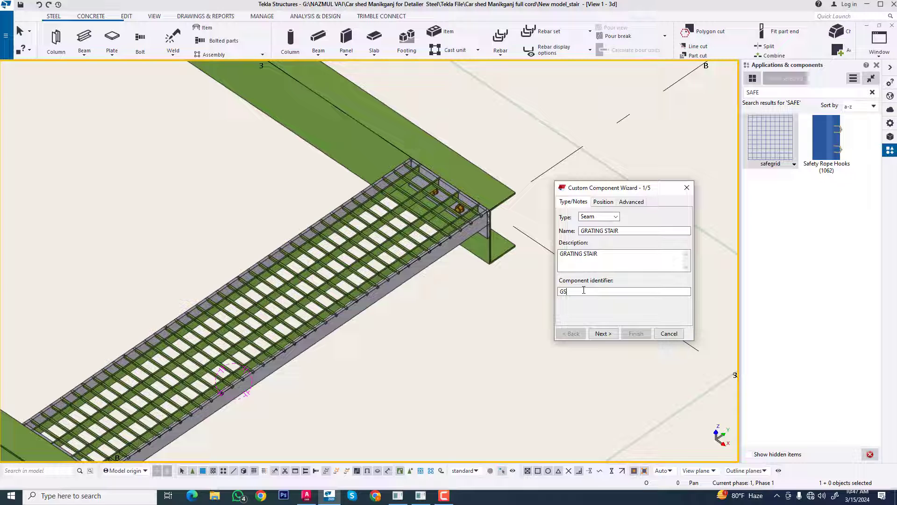
left_click(603, 334)
Choose the grating tread with its plates and bolts as the component objects and the stringer on grid line 3 as the main part.
scroll(476, 270, "down", 3)
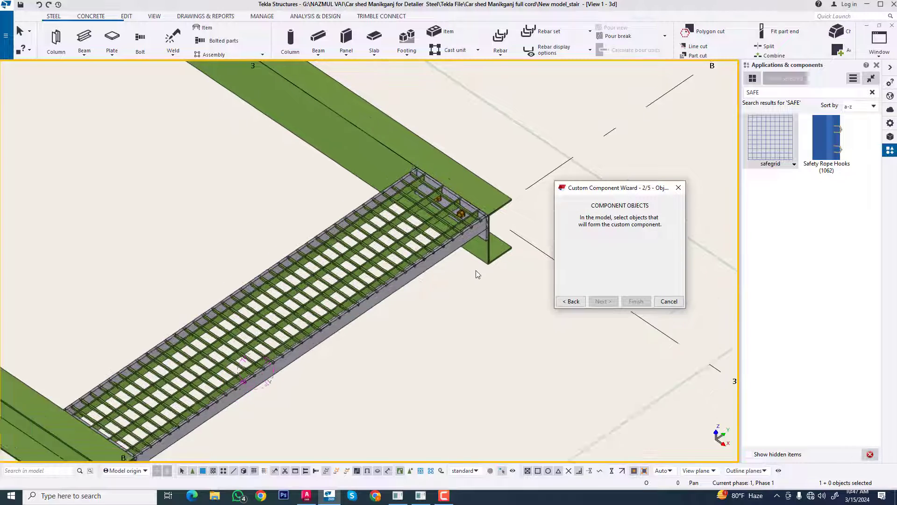
middle_click_drag(346, 400, 214, 383, "ctrl")
middle_click_drag(305, 414, 251, 356, "ctrl")
left_click_drag(139, 173, 475, 385)
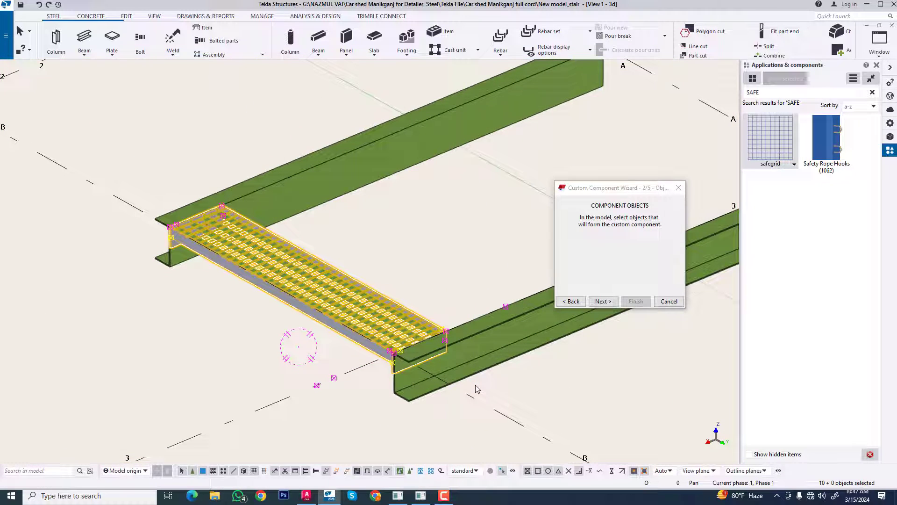
left_click(602, 301)
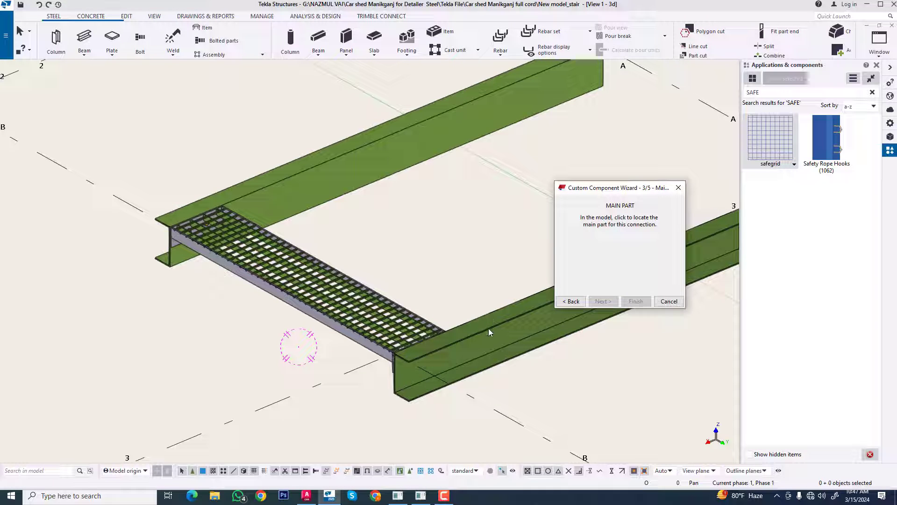
left_click(508, 314)
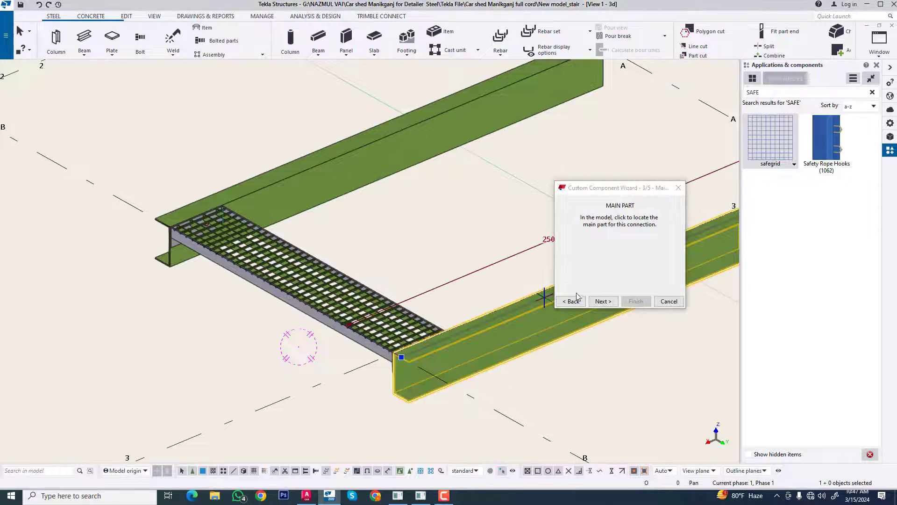
Set the stringer on grid line 2 as the secondary part of the custom component.
left_click(602, 301)
left_click(343, 160)
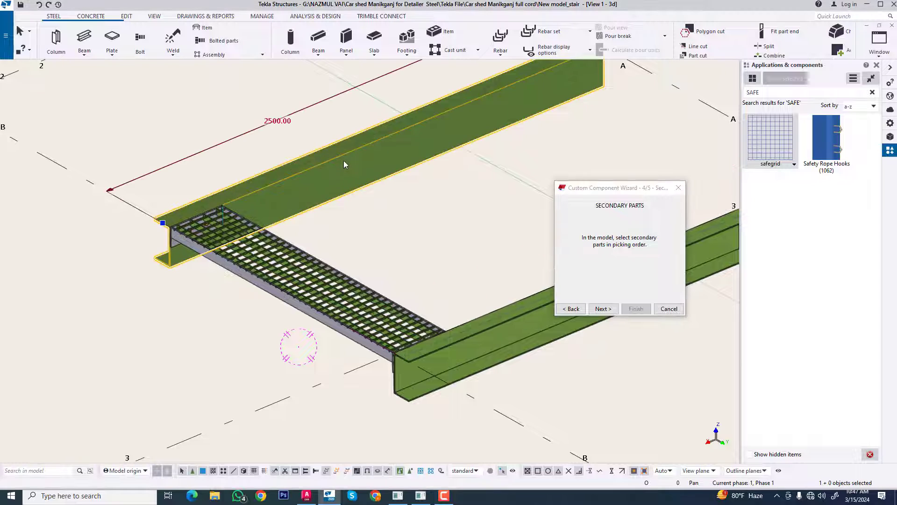
left_click(601, 310)
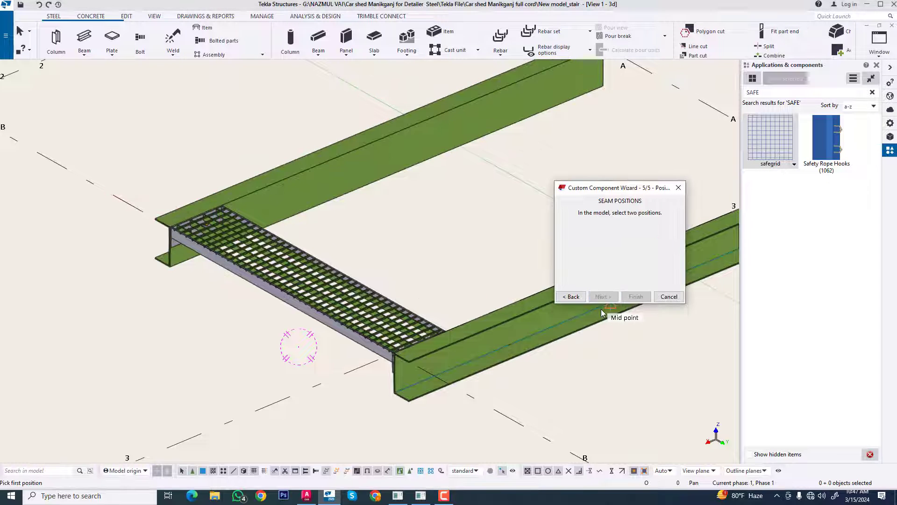
Define the seam positions at the top corners of the tread's long edge where it meets each stringer, and finish the component.
scroll(396, 283, "down", 3)
middle_click_drag(367, 352, 320, 339, "ctrl")
scroll(392, 257, "up", 10)
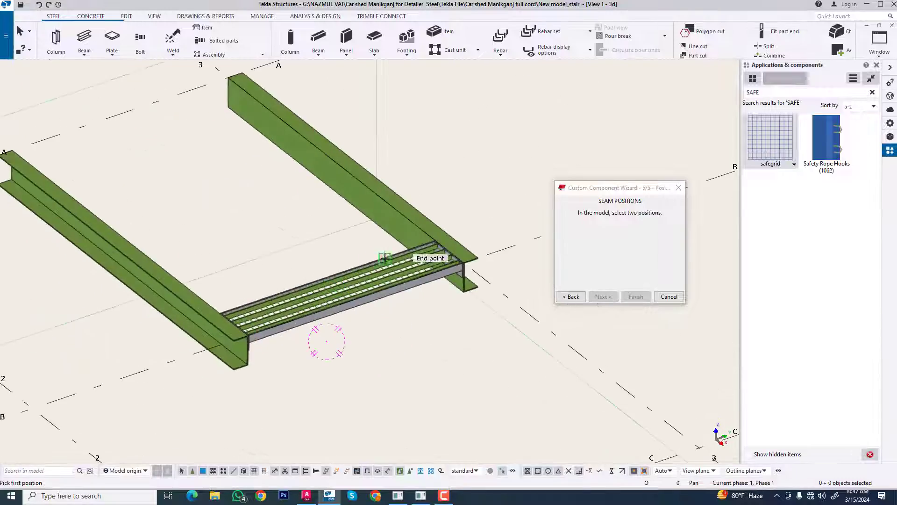
scroll(495, 275, "up", 2)
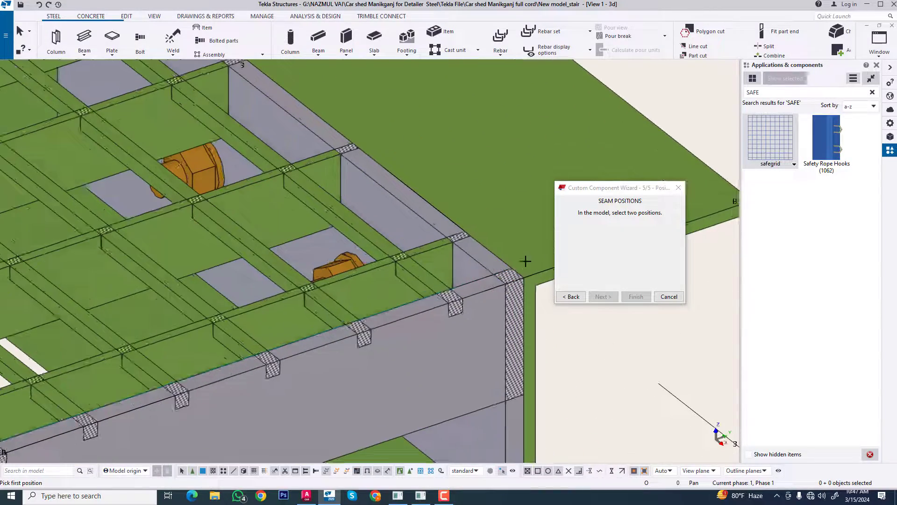
left_click(523, 277)
scroll(523, 277, "down", 10)
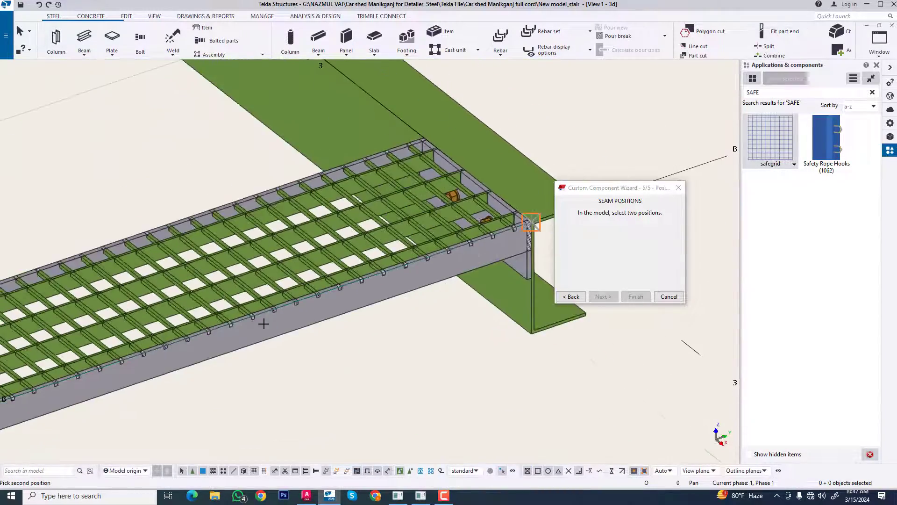
scroll(174, 329, "up", 10)
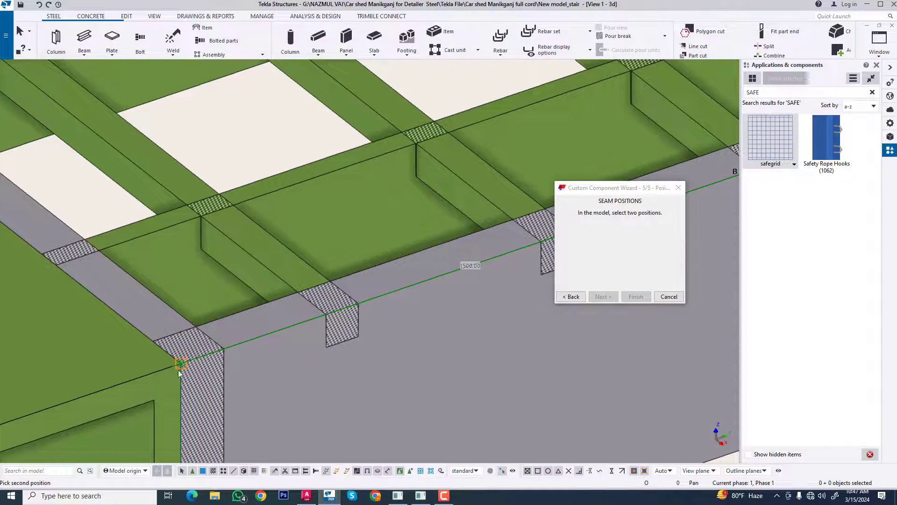
left_click(179, 370)
left_click(634, 296)
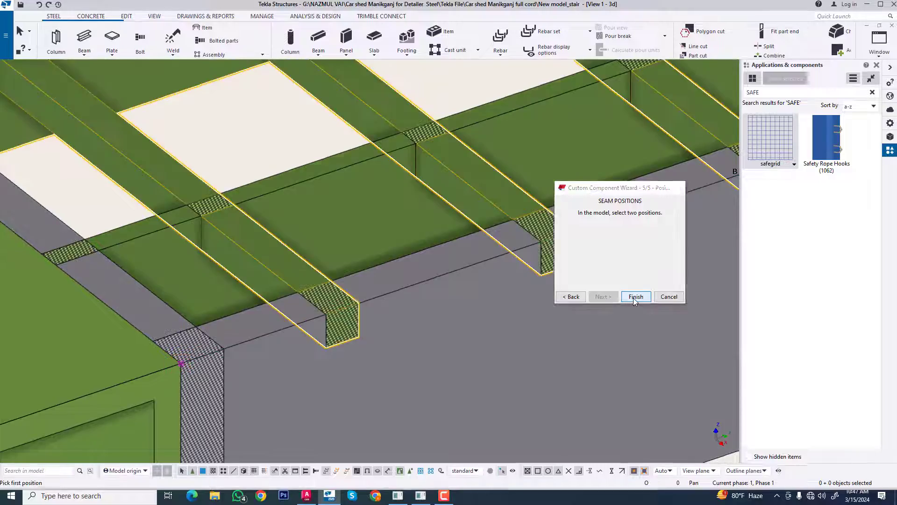
scroll(223, 340, "down", 6)
scroll(223, 340, "down", 5)
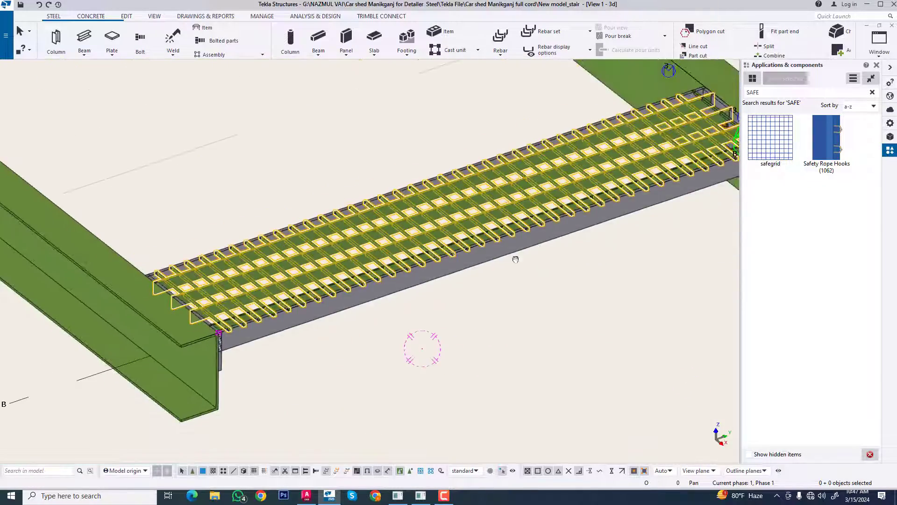
middle_click_drag(514, 257, 288, 361)
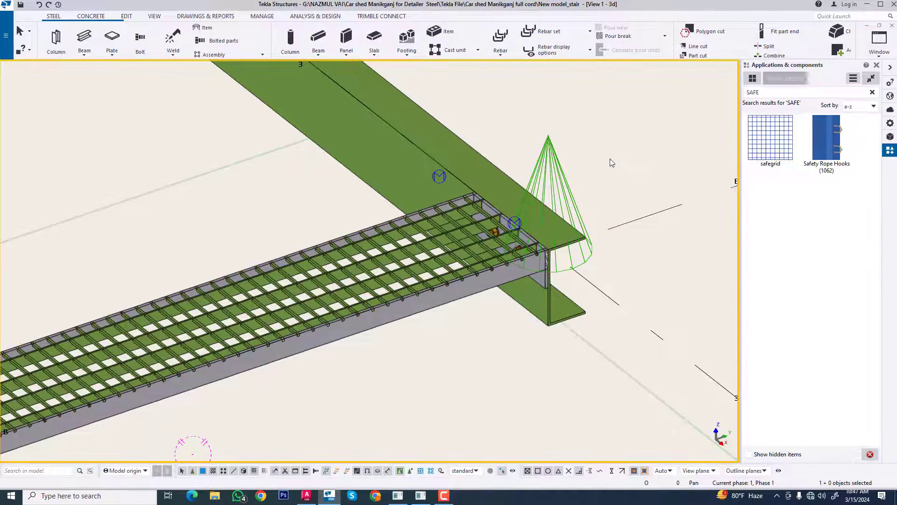
Add the Grid 1 view to the visible views and close the view list.
right_click(611, 161)
left_click(673, 216)
scroll(178, 374, "down", 2)
middle_click_drag(178, 373, 480, 296)
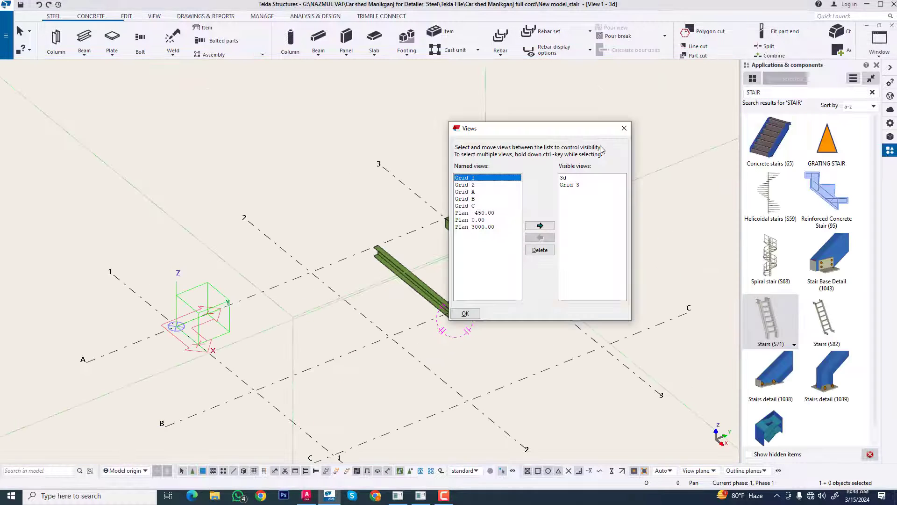
left_click(537, 226)
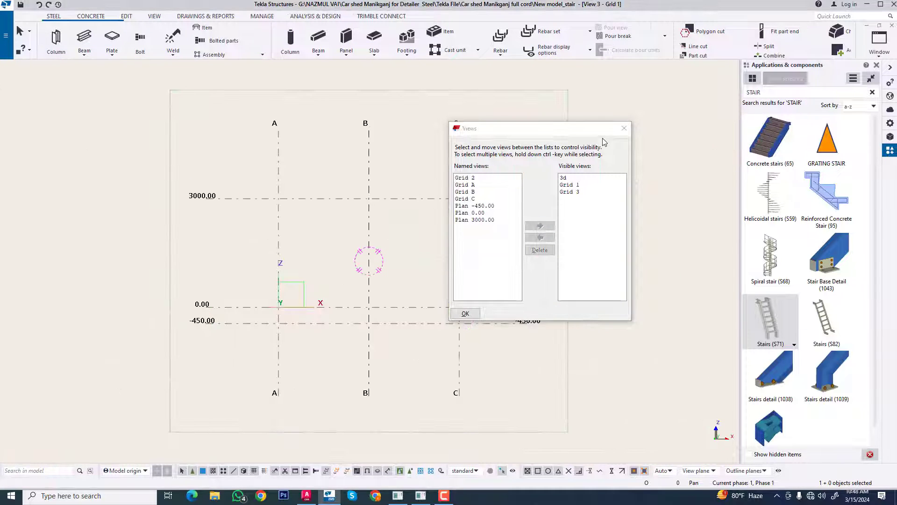
left_click(624, 128)
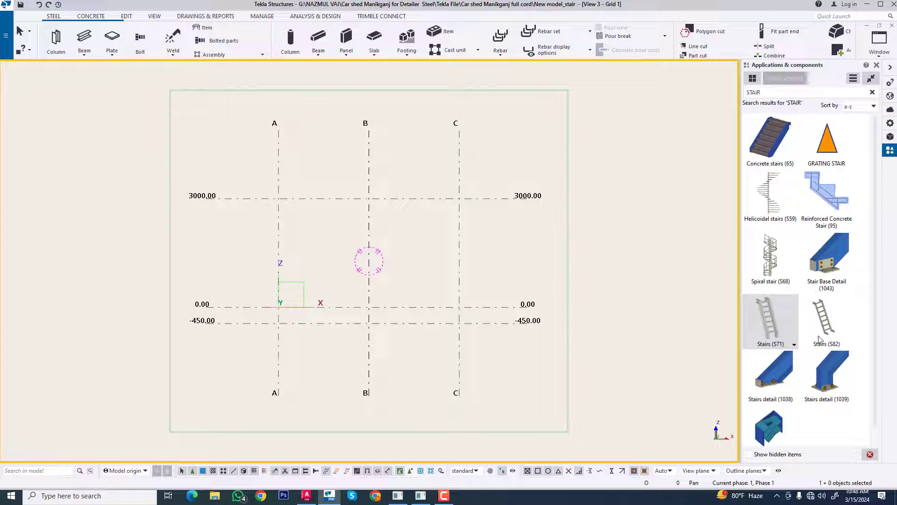
Place a Stairs (S71) component from grid line C at level 0.00 to grid line B at level 3000.00 and close its settings.
middle_click_drag(372, 234, 369, 314)
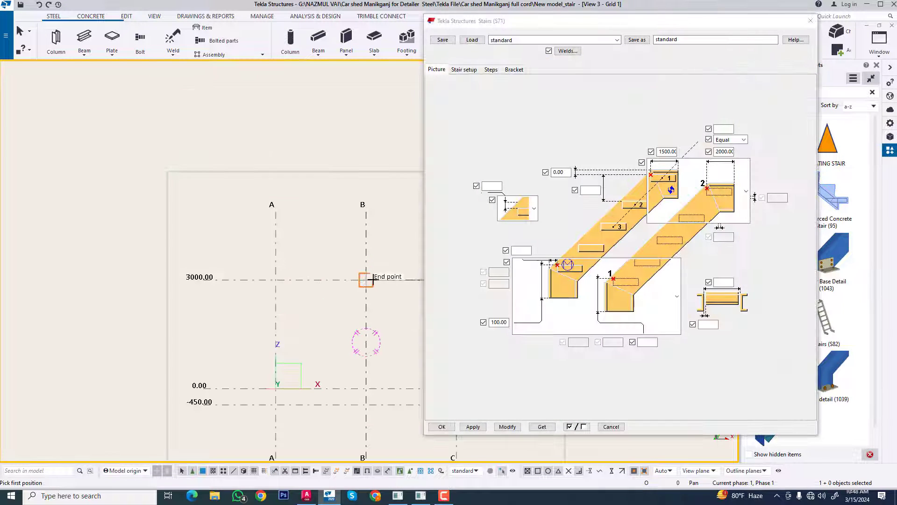
middle_click_drag(351, 254, 244, 188)
left_click(349, 323)
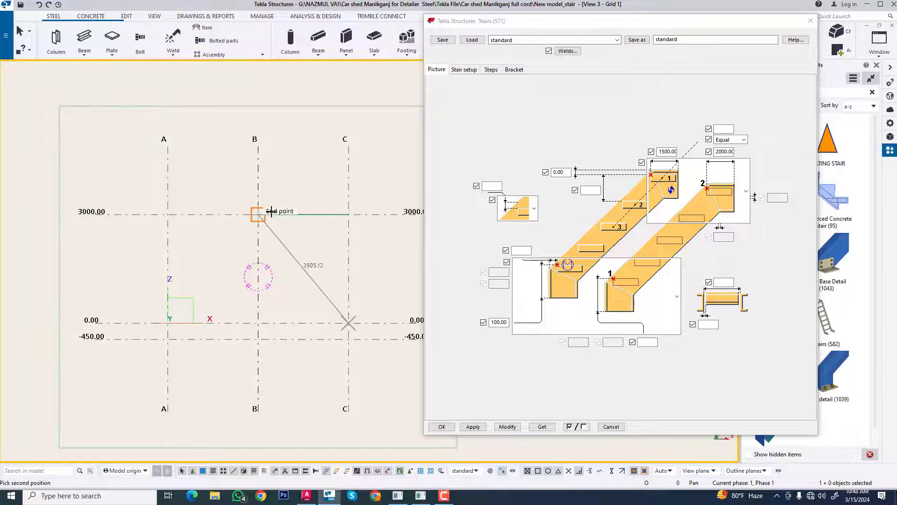
left_click(258, 214)
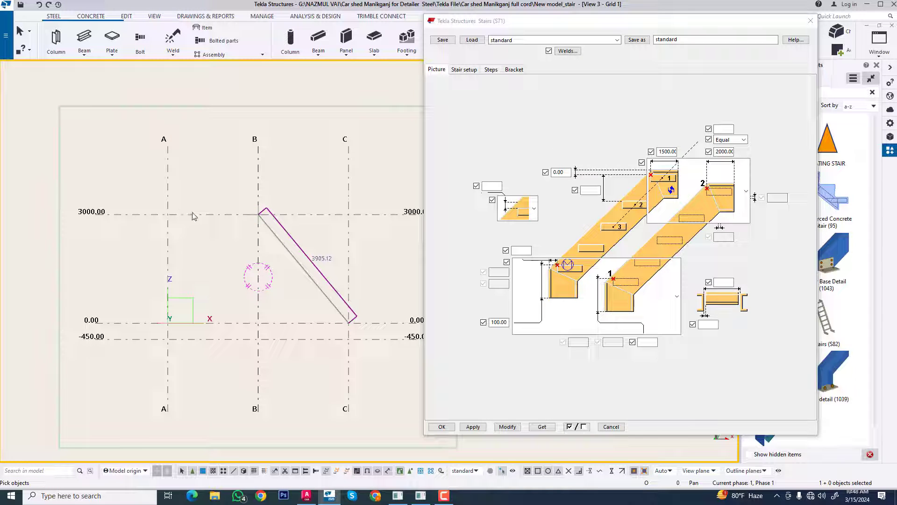
right_click(293, 169)
left_click(320, 175)
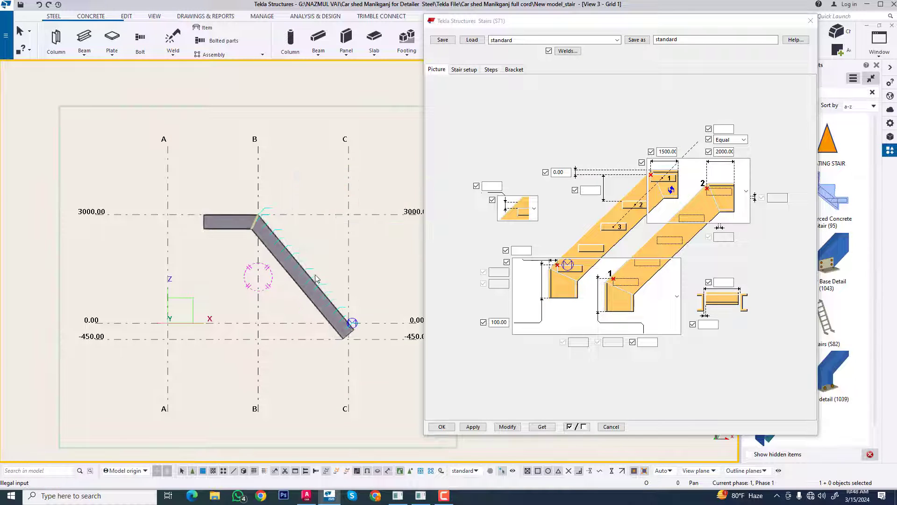
left_click(811, 20)
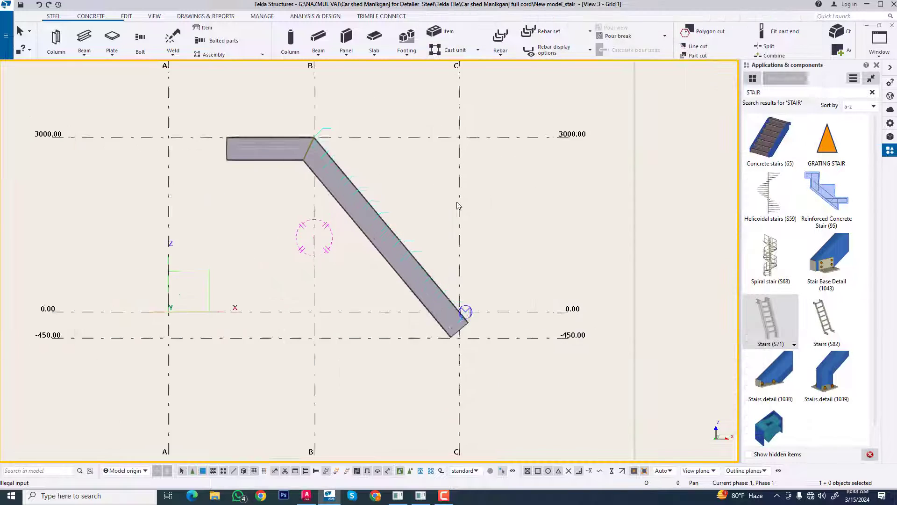
Set the stair width to 1500, the second upper landing length to 1500, the vertical step spacing to 150 and the step offset to 10.
scroll(442, 225, "up", 5)
middle_click_drag(422, 337, 399, 266)
scroll(461, 311, "down", 4)
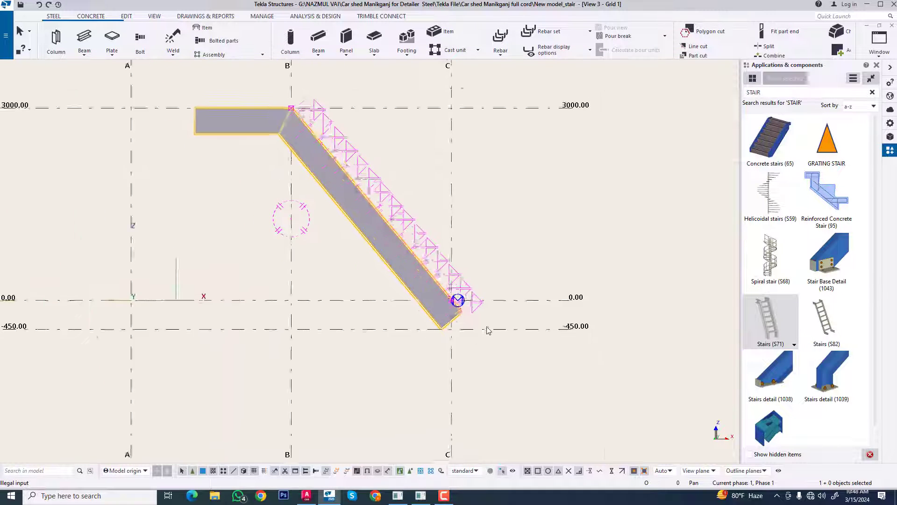
scroll(487, 330, "down", 1)
double_click(382, 228)
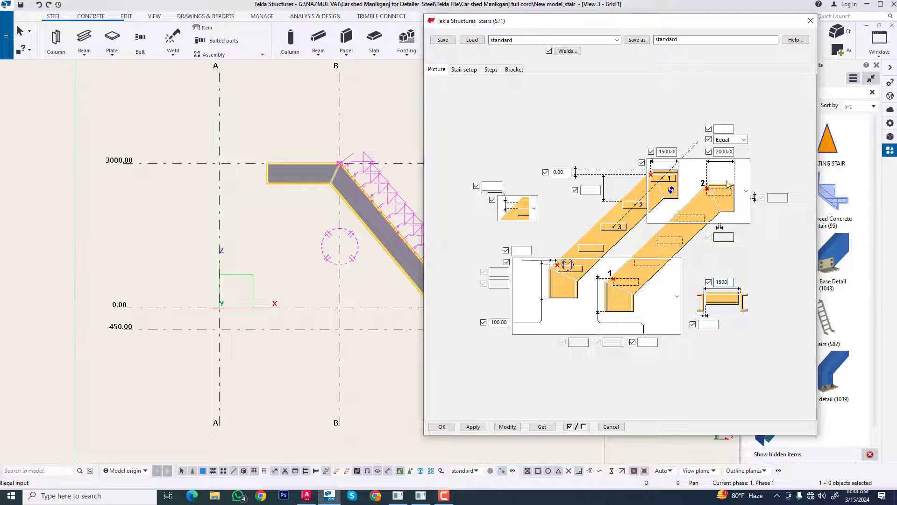
left_click_drag(716, 152, 794, 153)
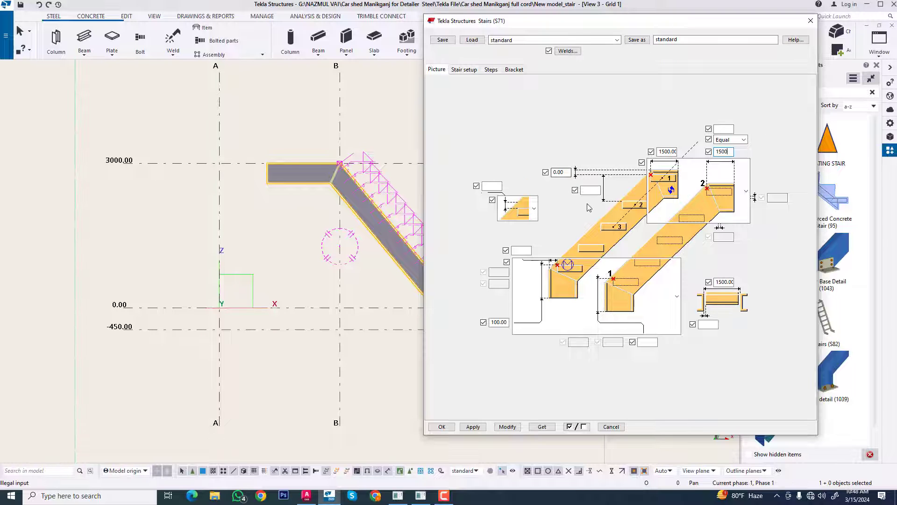
left_click(594, 192)
type("150")
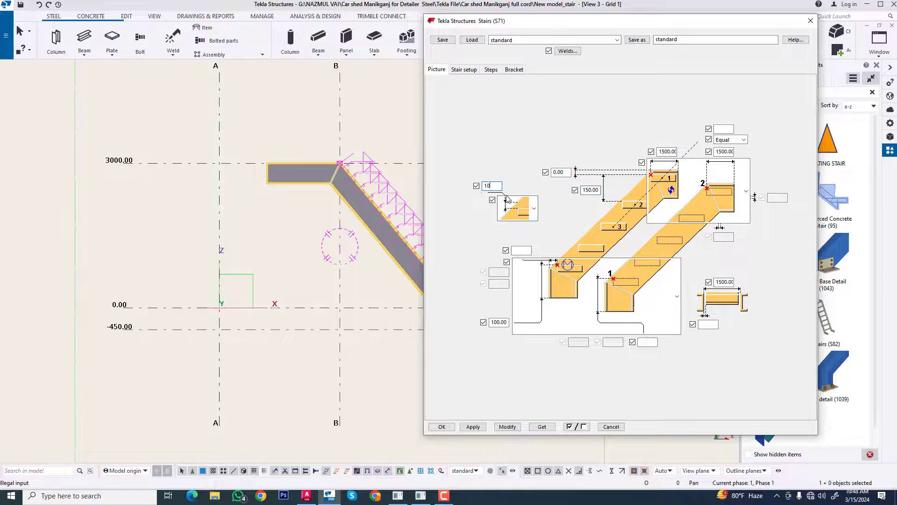
double_click(494, 322)
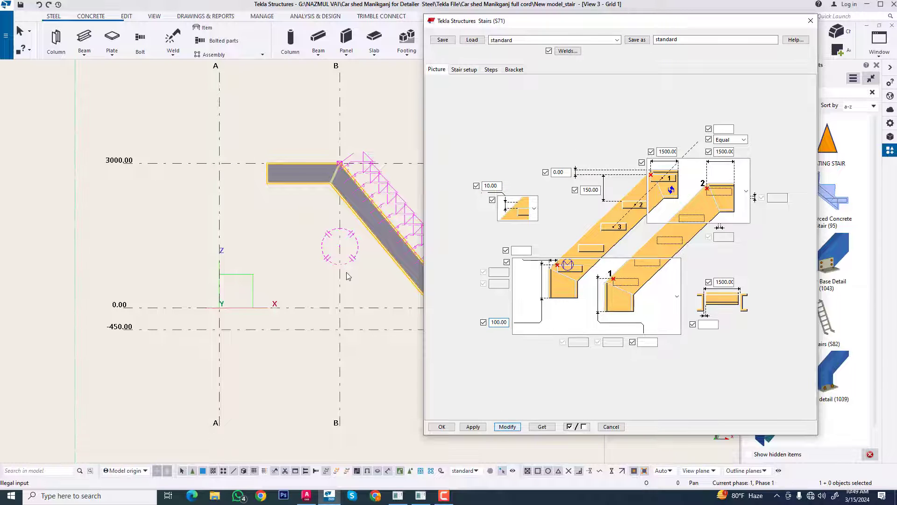
Set both lower-end dimensions of the stair stringers to 200 and apply the change to the stair.
middle_click_drag(347, 273, 187, 285)
scroll(277, 340, "up", 3)
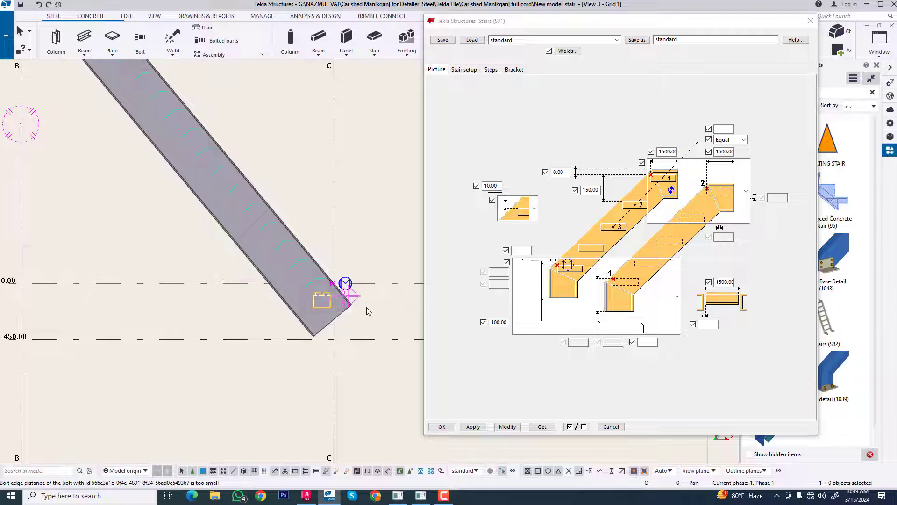
scroll(368, 311, "up", 2)
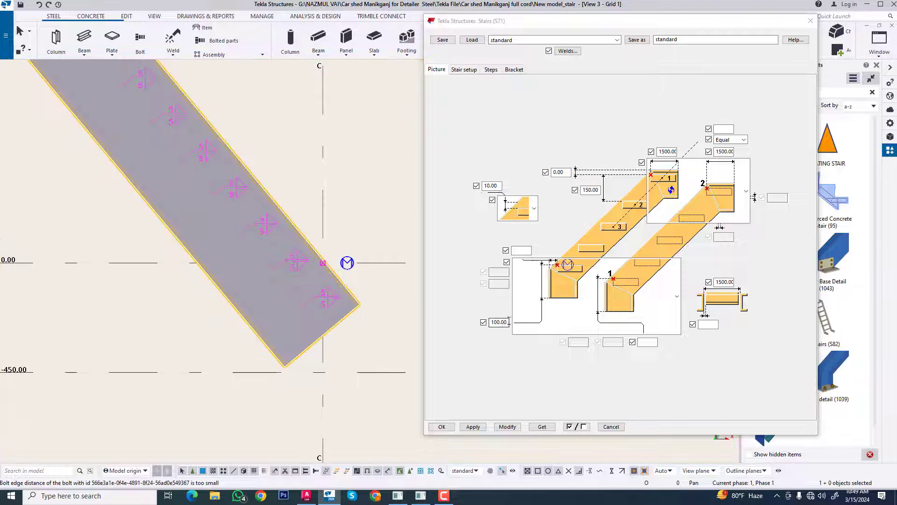
double_click(504, 322)
type("1")
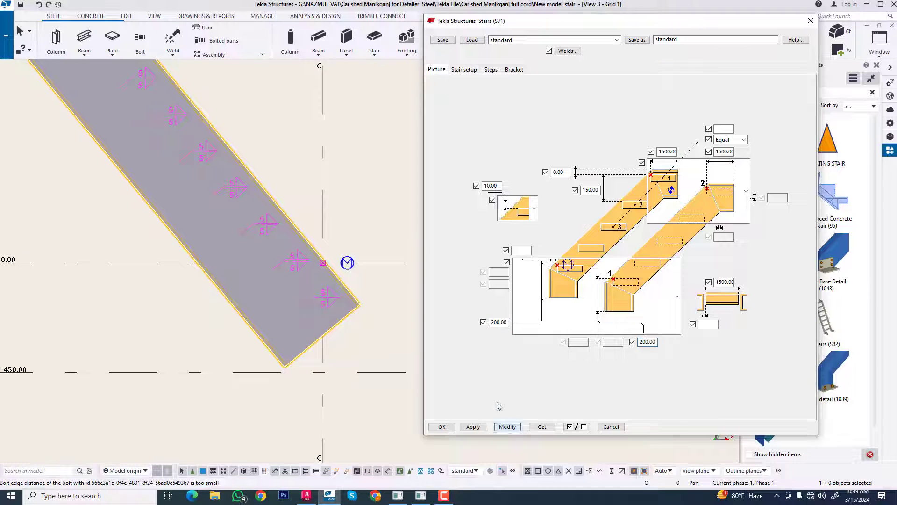
Move the stair's upper end point from grid line B to grid line A at level 3000.00.
scroll(399, 314, "down", 5)
middle_click_drag(415, 325, 421, 384)
left_click_drag(226, 244, 322, 180)
right_click(323, 180)
left_click(364, 245)
scroll(261, 226, "up", 1)
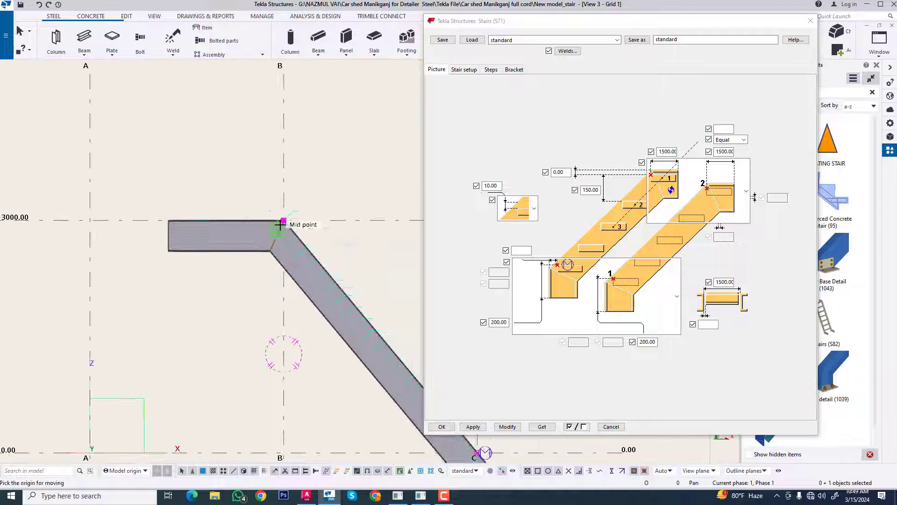
left_click(281, 224)
left_click(90, 220)
Move the stair's lower end point up and outward past grid line C, using the stringer's bottom corner as origin and placing it near level 0.00.
scroll(210, 189, "down", 2)
scroll(339, 340, "up", 4)
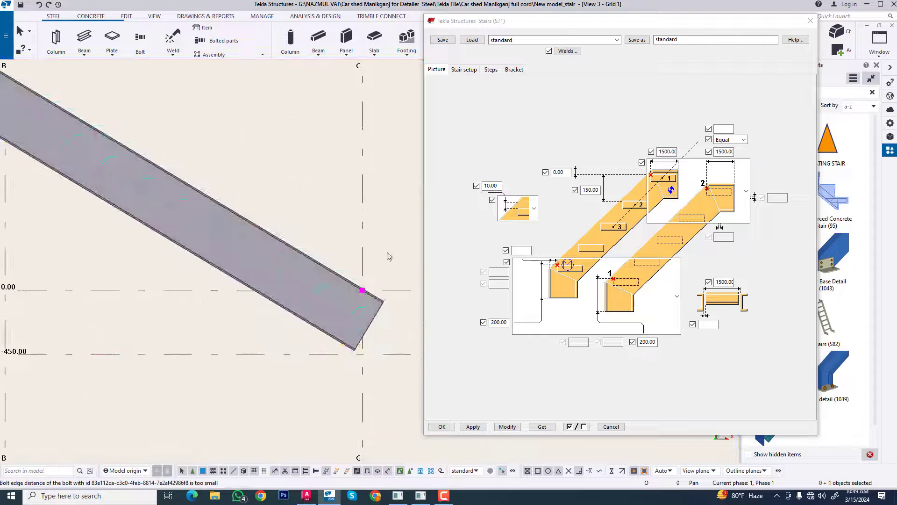
scroll(372, 351, "up", 2)
left_click(339, 346)
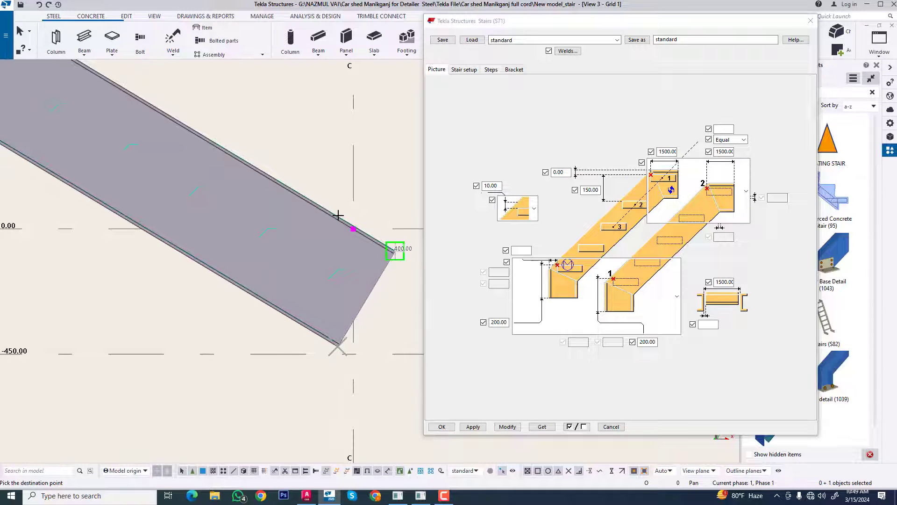
scroll(395, 251, "up", 1)
middle_click_drag(345, 224, 225, 333)
left_click(413, 317)
scroll(374, 304, "down", 8)
scroll(283, 335, "up", 4)
left_click(276, 313)
right_click(326, 273)
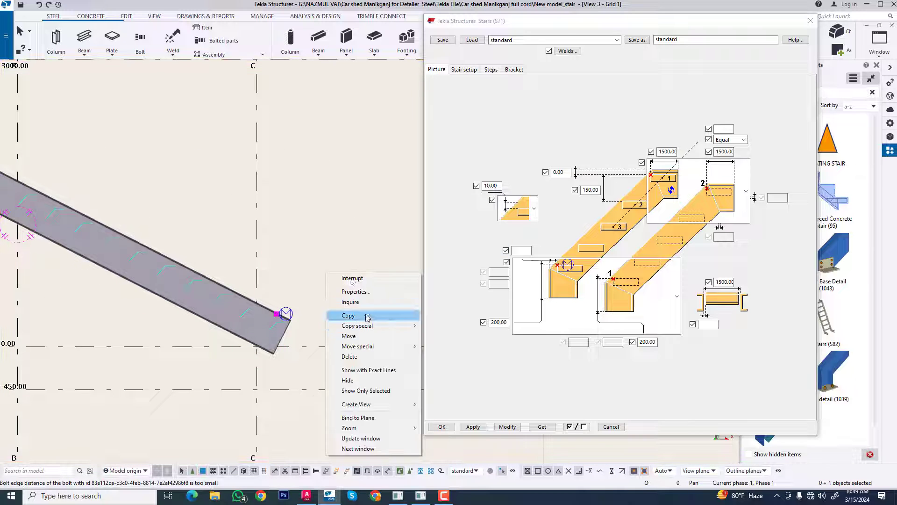
left_click(357, 336)
scroll(269, 320, "up", 4)
left_click(316, 320)
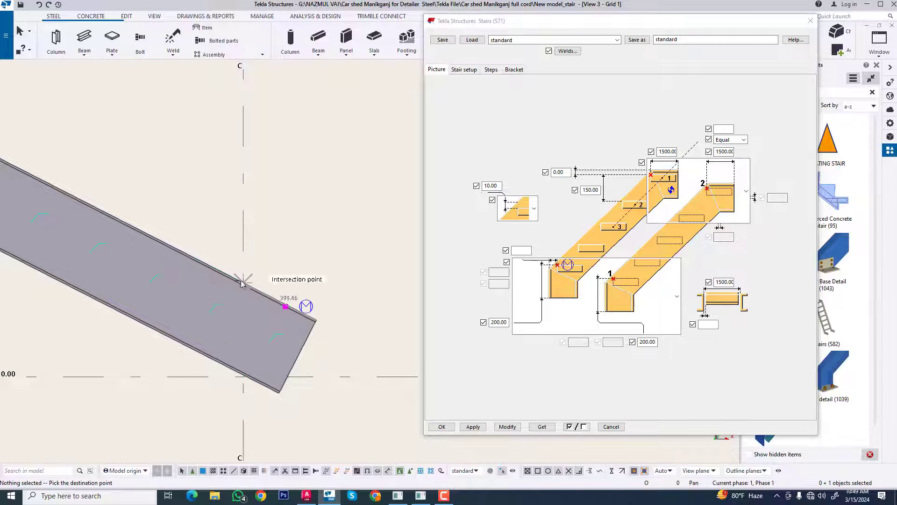
key("Escape")
Move the stair's lower end point linearly to where the stringer's top edge crosses grid line C, with dX -205.80 and dZ 115.04.
right_click(339, 272)
mouse_move(381, 345)
left_click(450, 345)
left_click(308, 304)
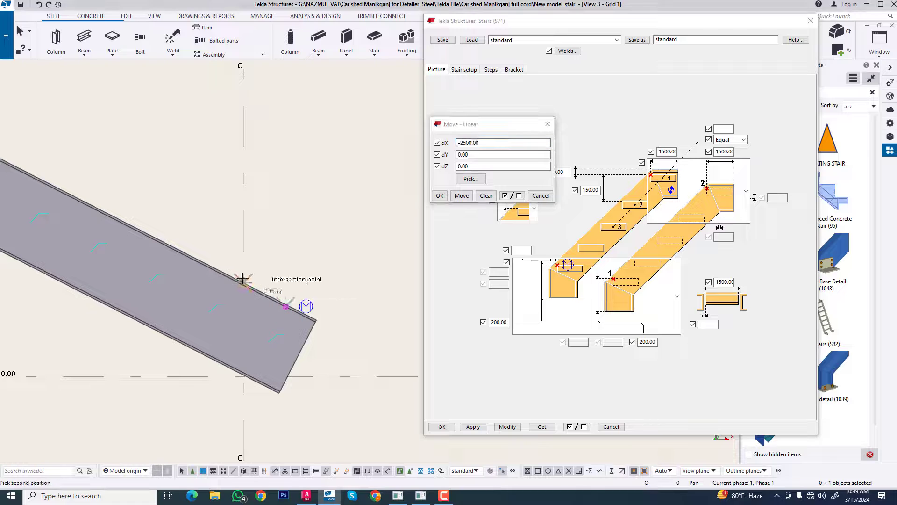
left_click(265, 281)
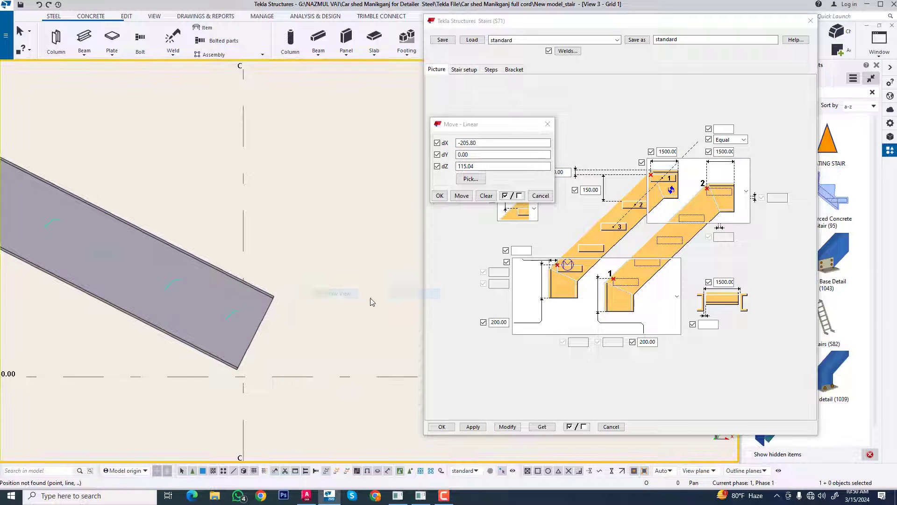
Change the stair's lower end type to the one referenced to the Finish Floor and apply it to the stair.
left_click(676, 296)
scroll(627, 429, "down", 3)
scroll(624, 389, "up", 1)
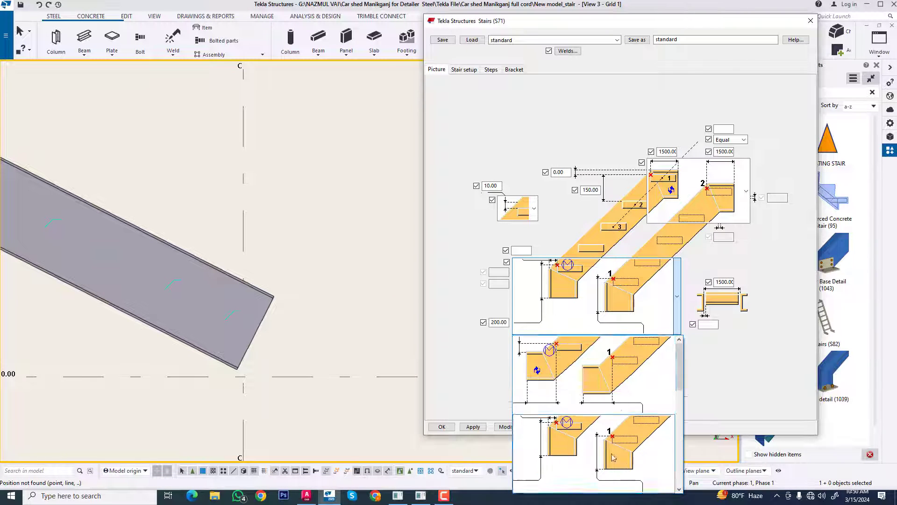
left_click(611, 456)
left_click(622, 300)
scroll(622, 383, "down", 1)
left_click(583, 398)
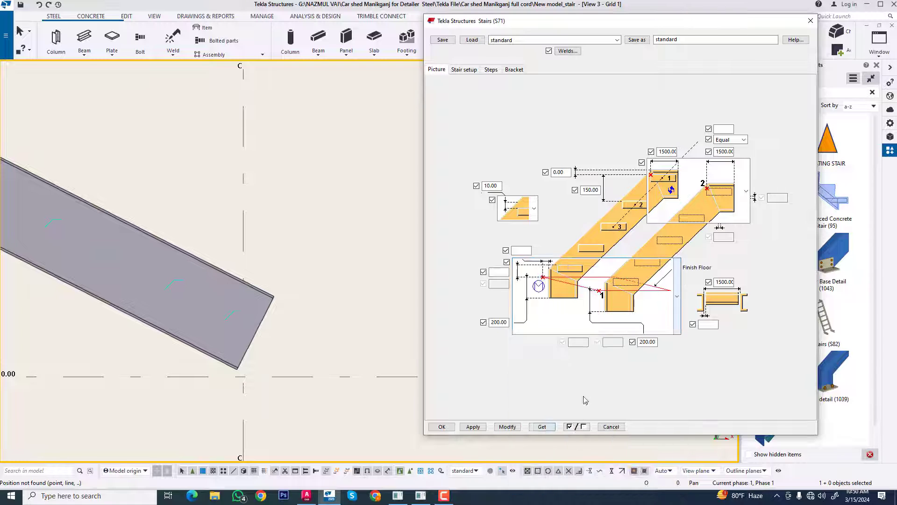
left_click(508, 427)
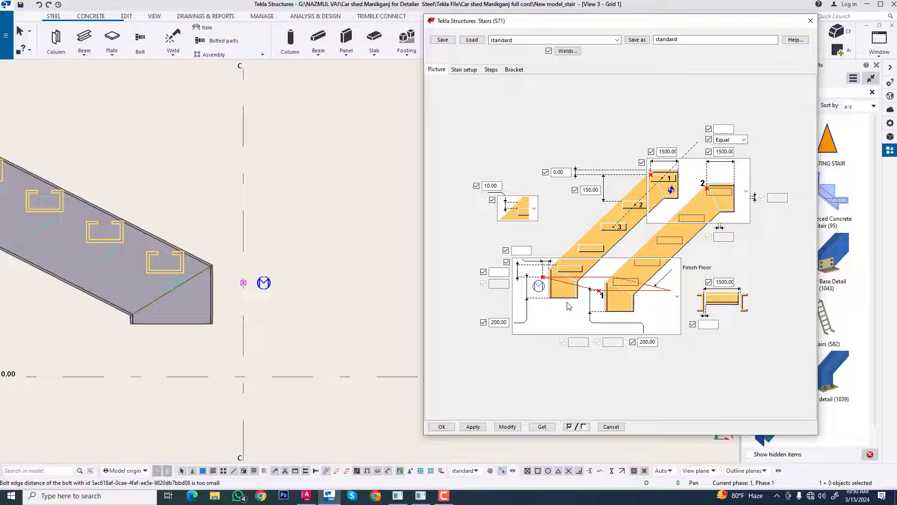
Set the horizontal offset at the stair's lower end to 0 and apply it to the stair.
middle_click_drag(250, 240, 360, 267)
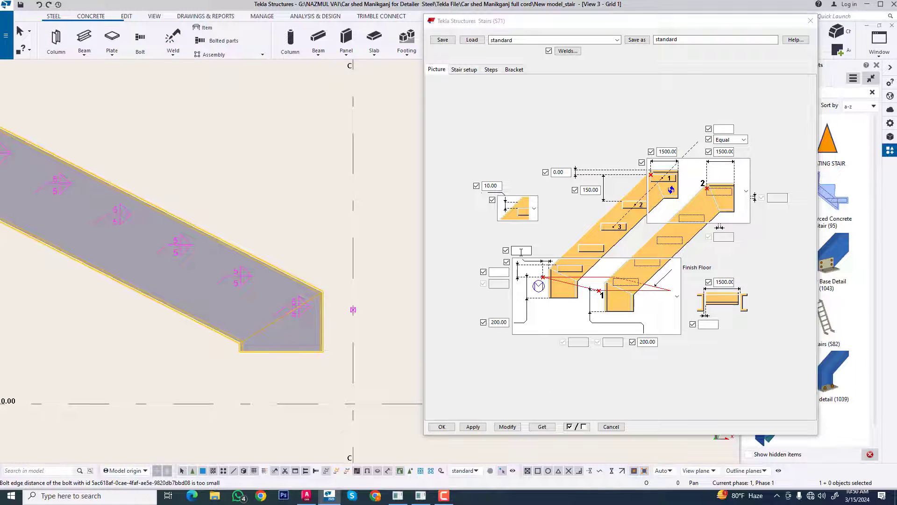
left_click(521, 252)
type("0")
left_click(508, 427)
scroll(340, 353, "down", 1)
left_click(348, 316)
scroll(370, 334, "up", 1)
middle_click_drag(370, 333, 376, 293)
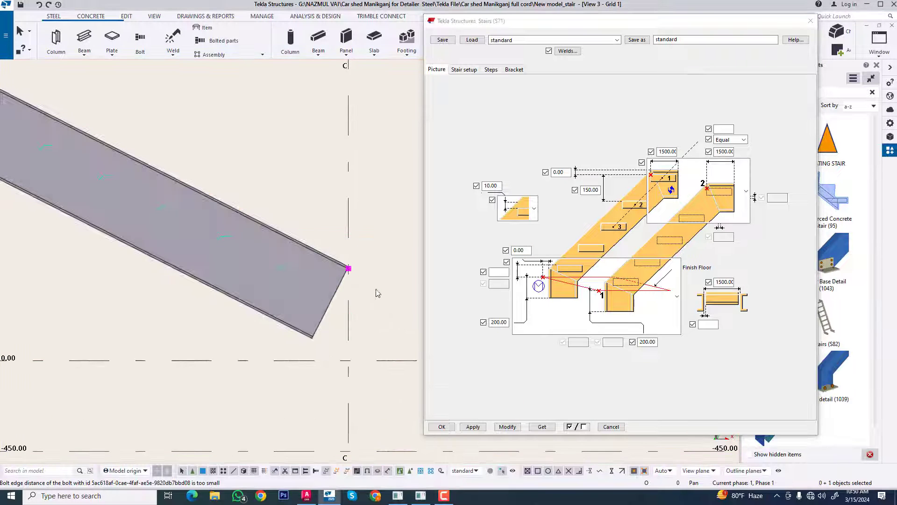
Set the lower end's horizontal offset to 10 and its vertical offset to 50, applying both to the stair.
left_click(455, 267)
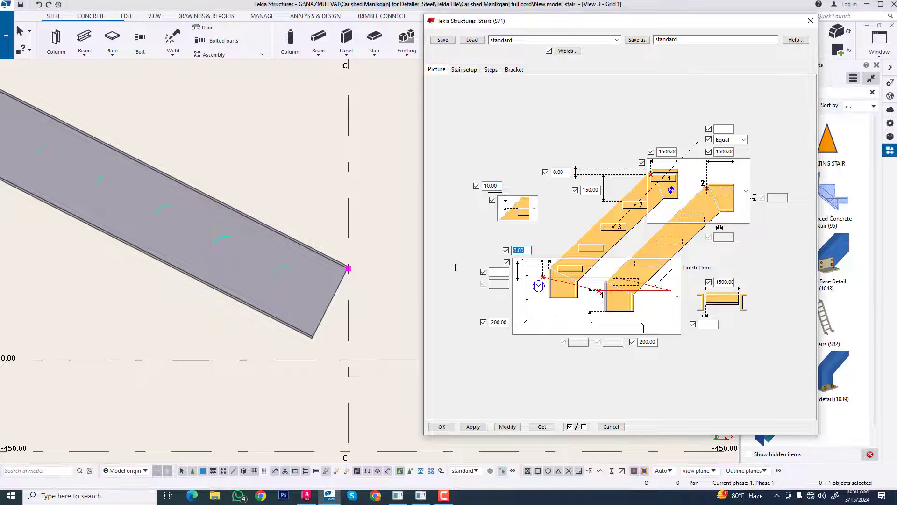
type("10")
left_click(507, 427)
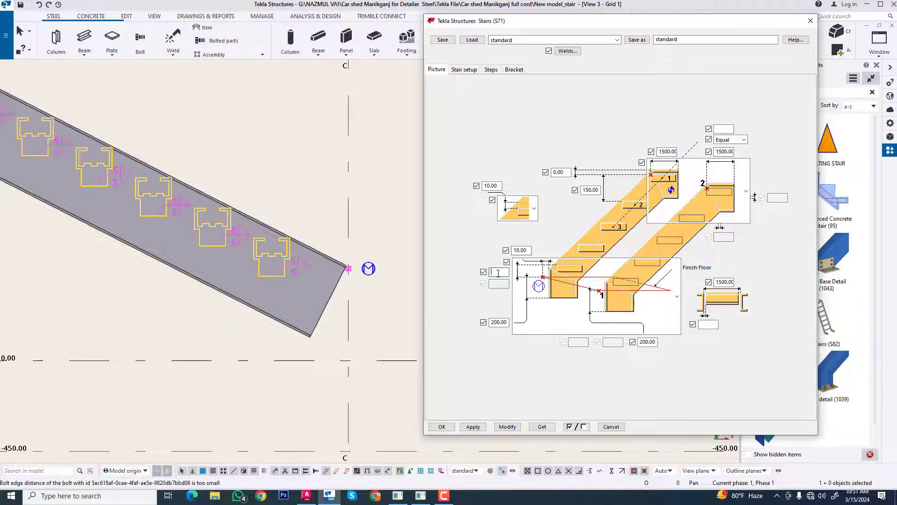
type("50")
left_click(507, 426)
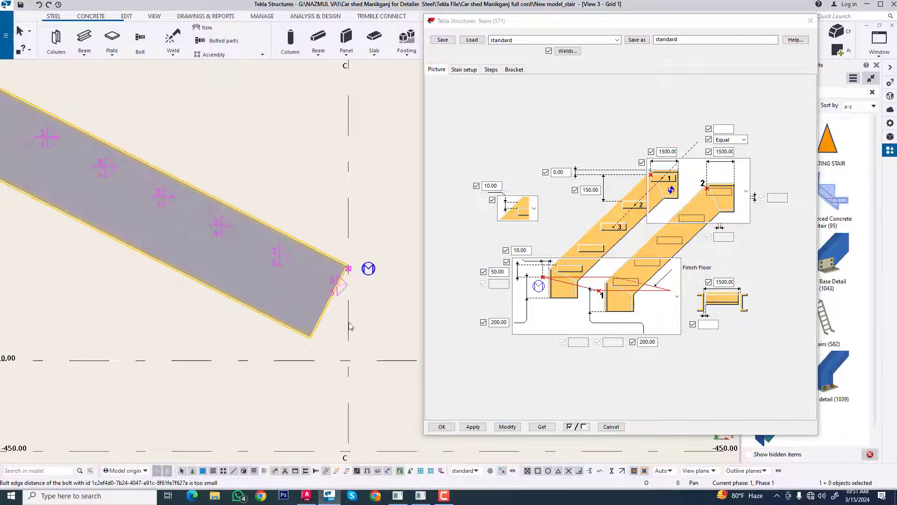
left_click(374, 308)
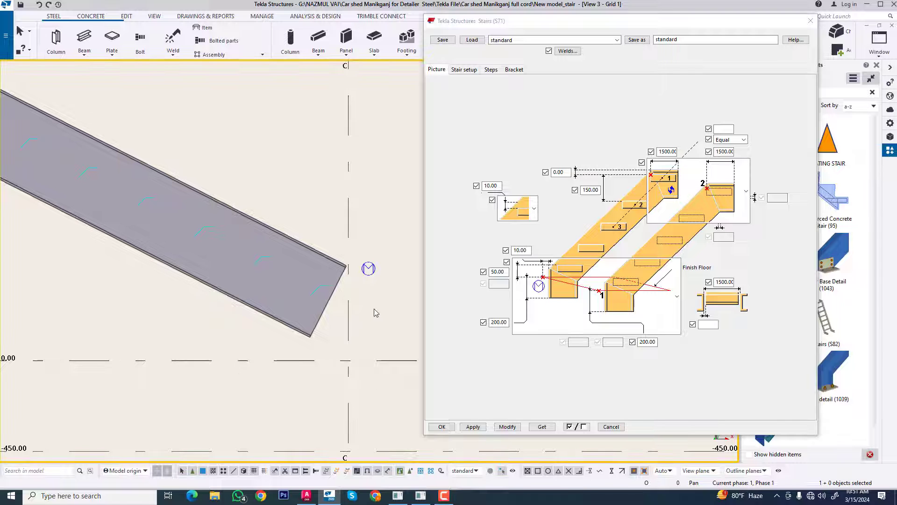
Display the parts and component contents of the Grid 1 view as wireframe and open the stair's step settings.
key("ctrl+2")
key("shift+2")
scroll(295, 266, "up", 2)
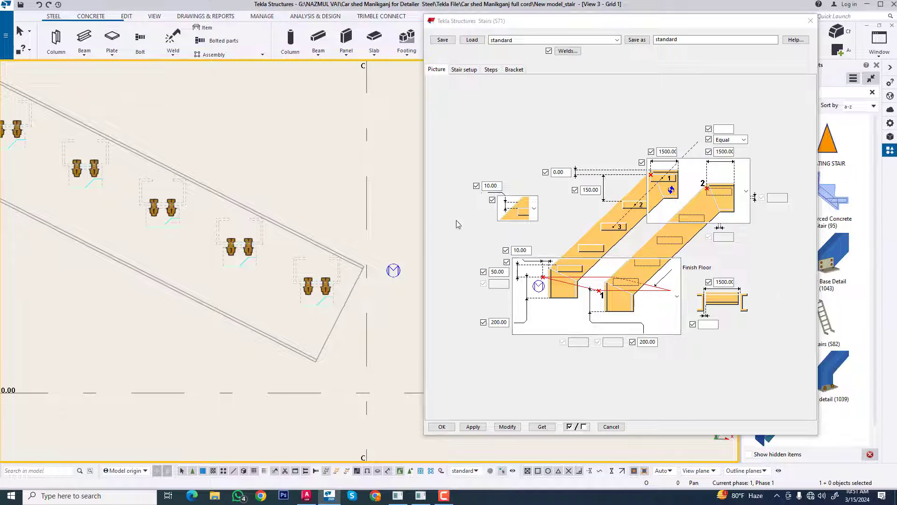
left_click(464, 69)
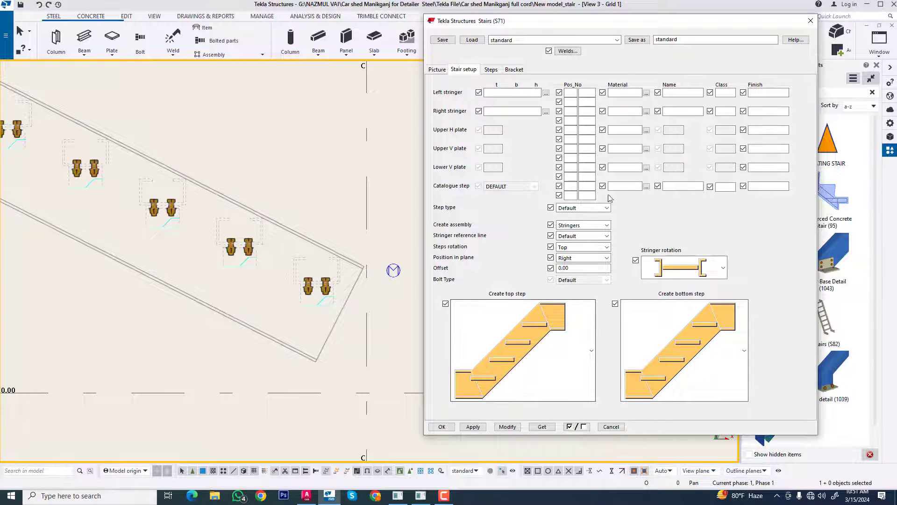
left_click(490, 69)
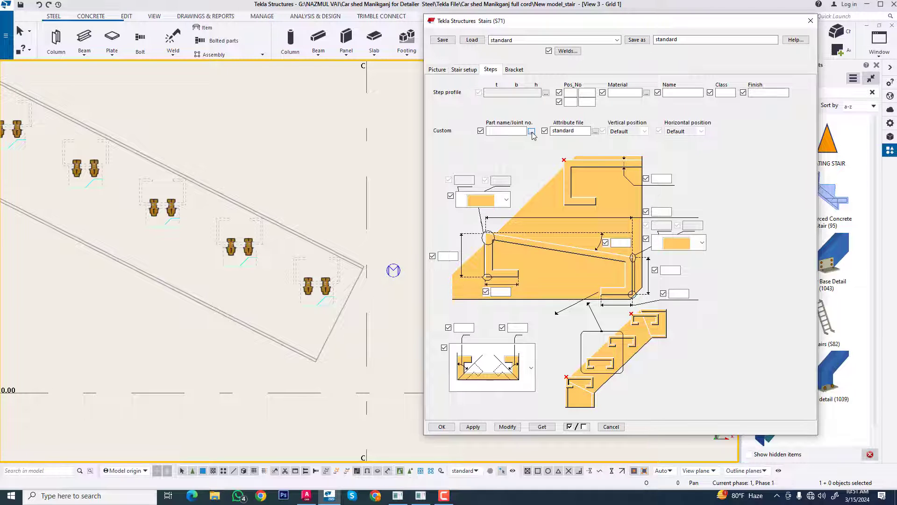
left_click_drag(678, 21, 495, 33)
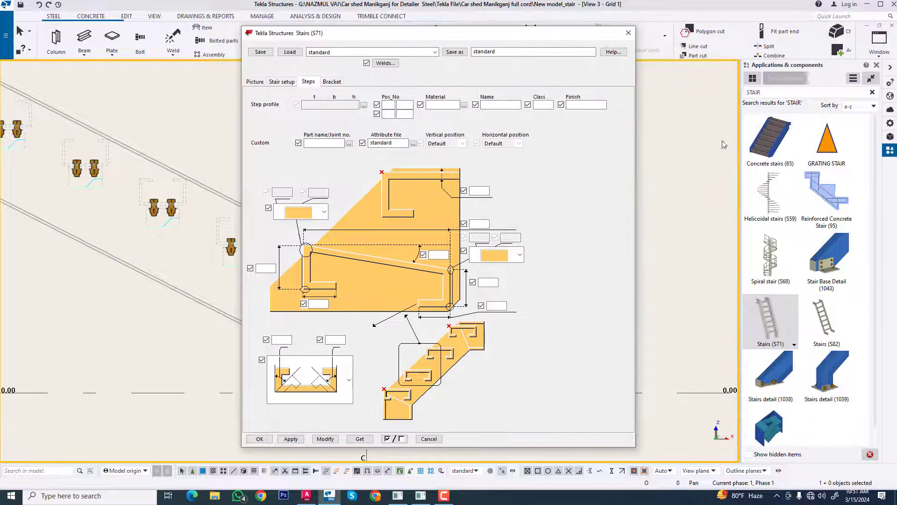
left_click(829, 138)
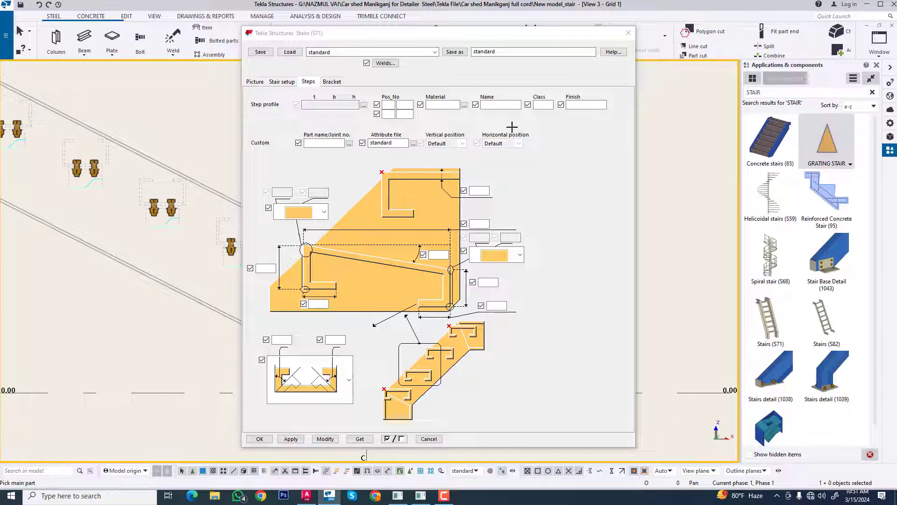
left_click_drag(481, 33, 710, 27)
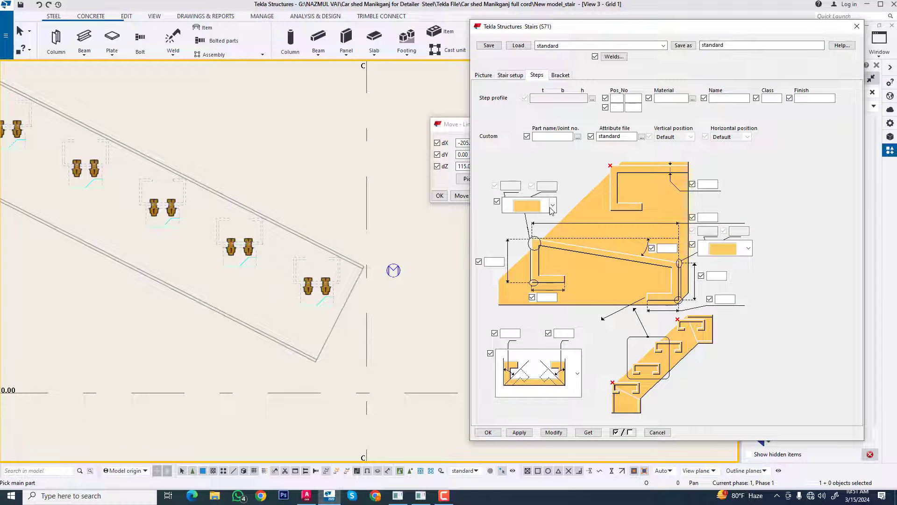
Choose the custom component GRATING STAIR from the ungrouped items as the stair's custom step.
left_click(578, 137)
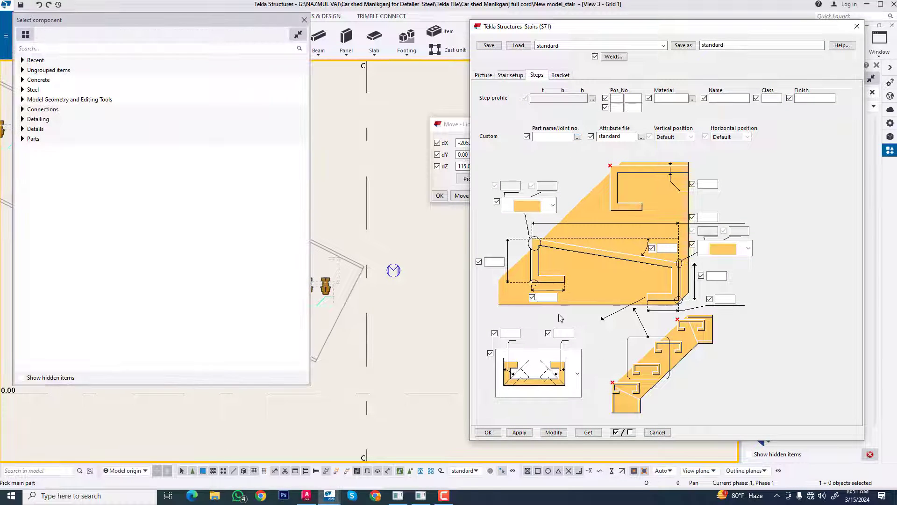
left_click_drag(237, 25, 696, 70)
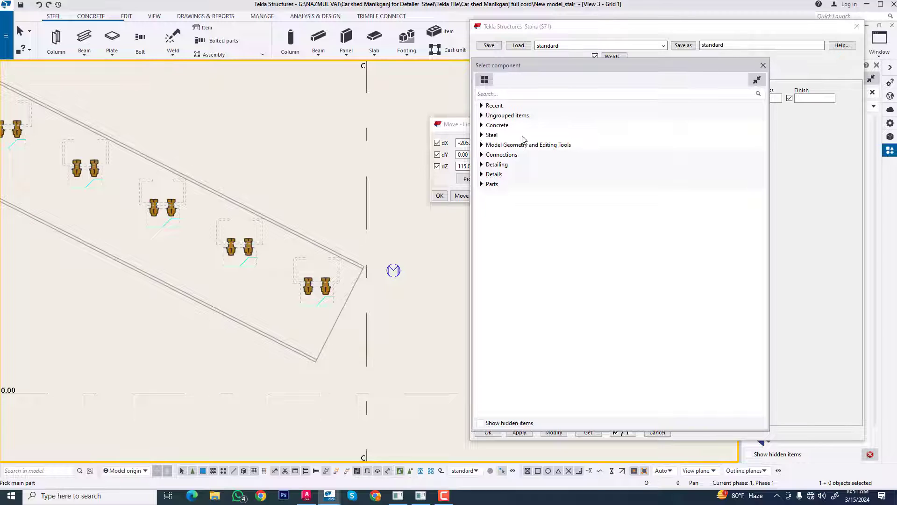
left_click(482, 115)
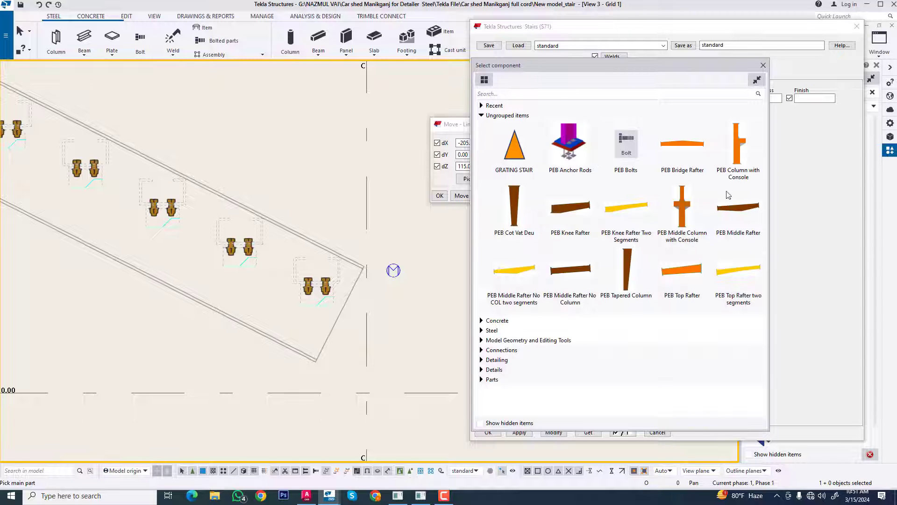
double_click(521, 155)
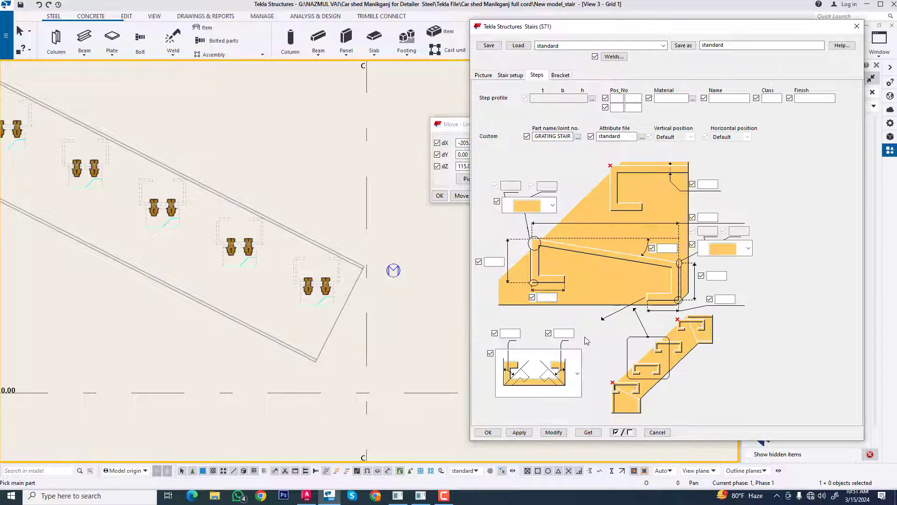
Set the step shape to the plain solid rectangle and apply the custom step settings to the selected stair.
left_click(577, 373)
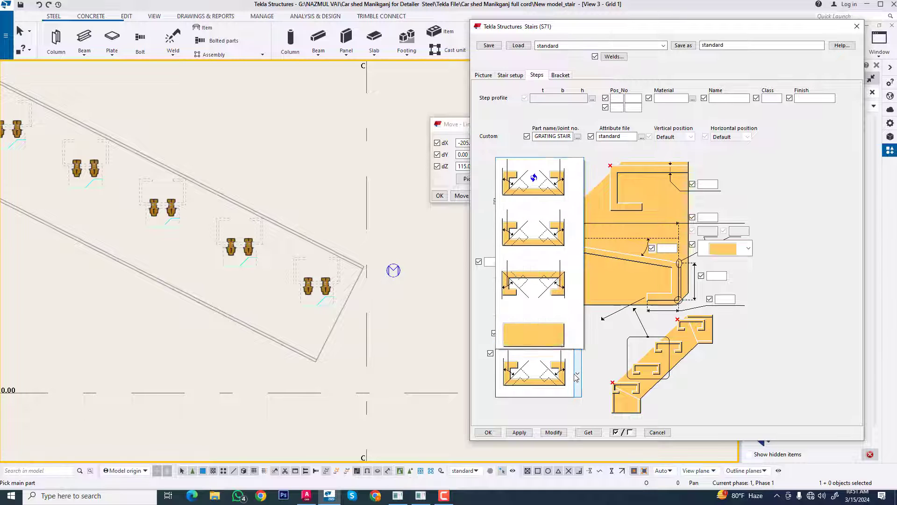
left_click(534, 324)
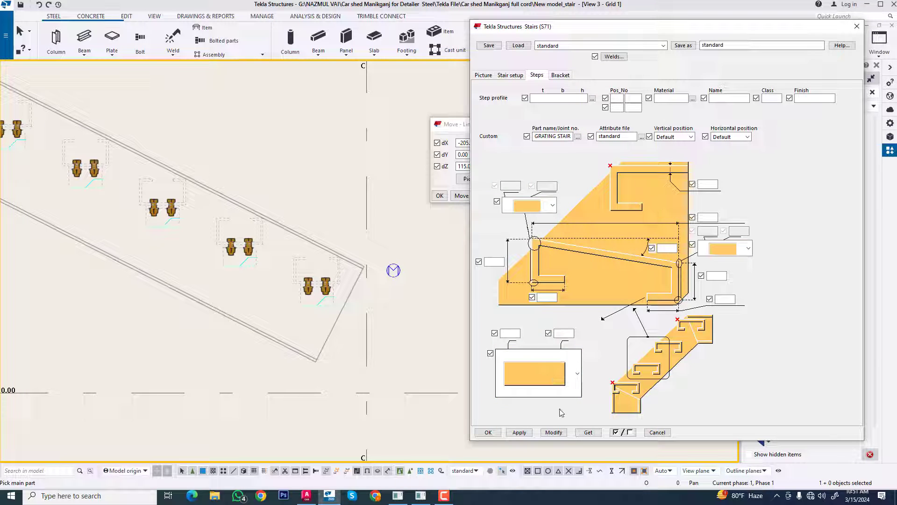
left_click(554, 432)
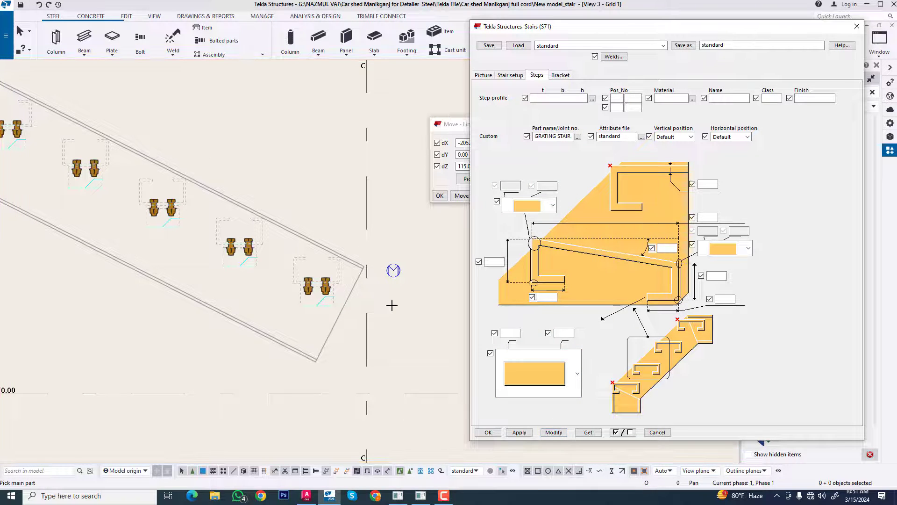
left_click(360, 267)
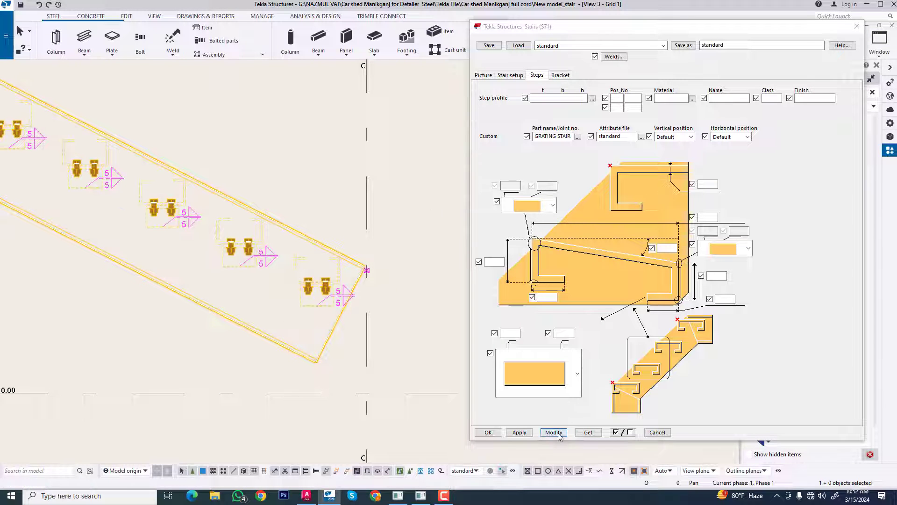
left_click(557, 432)
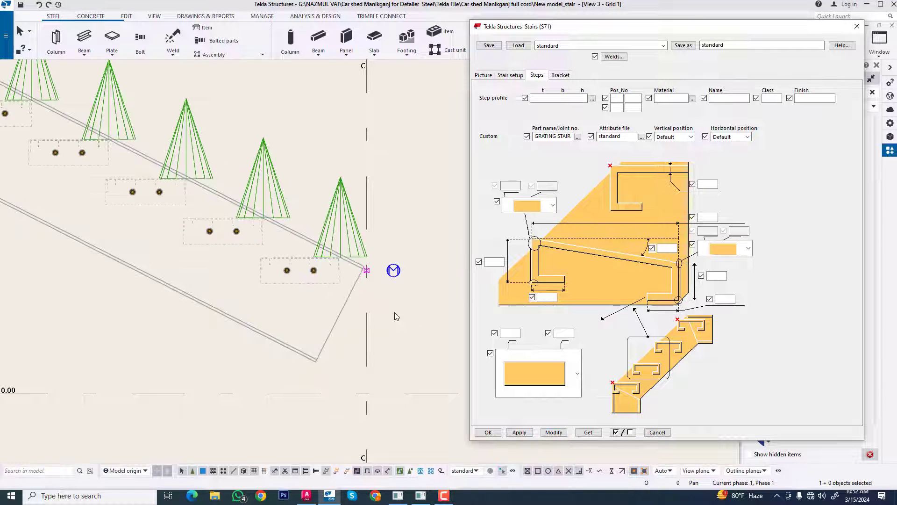
Close the stair settings, switch to View 1 - 3d and redraw it.
scroll(250, 261, "up", 3)
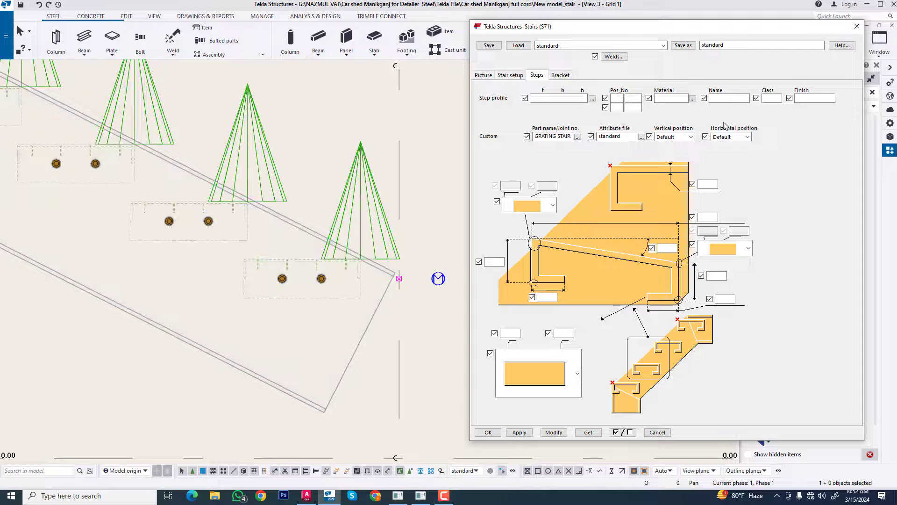
left_click(857, 26)
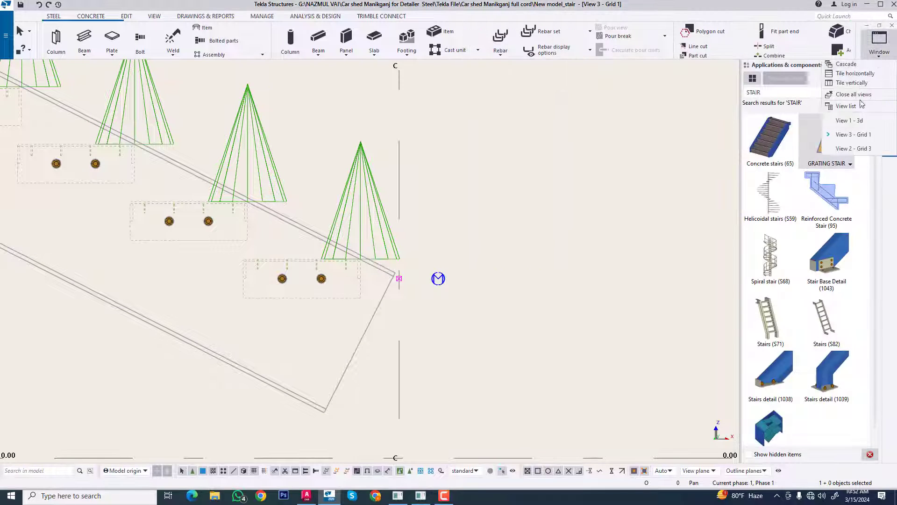
left_click(860, 127)
middle_click_drag(383, 415, 478, 316)
scroll(477, 316, "up", 2)
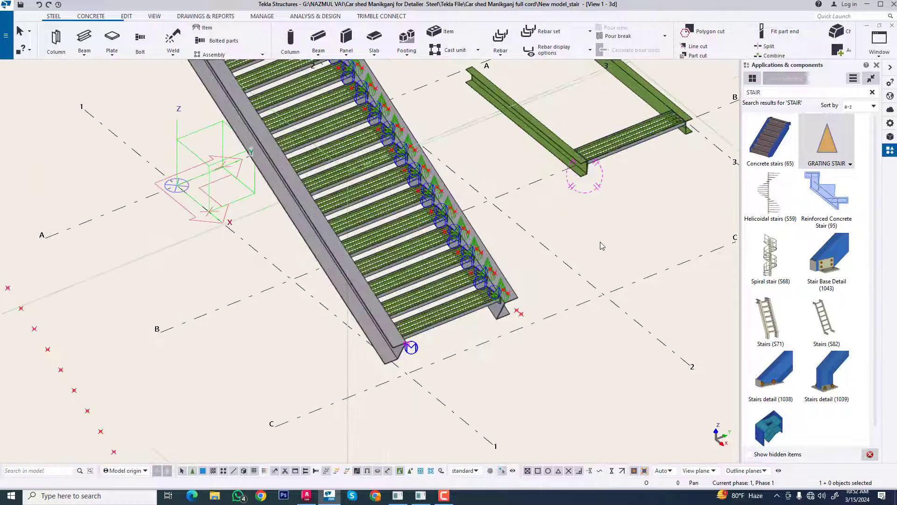
right_click(601, 243)
left_click(651, 298)
Examine the whole stair from several angles, checking how the grating treads sit between the two stringers.
middle_click_drag(458, 286, 486, 353)
scroll(436, 363, "up", 3)
scroll(436, 363, "down", 2)
scroll(505, 301, "down", 2)
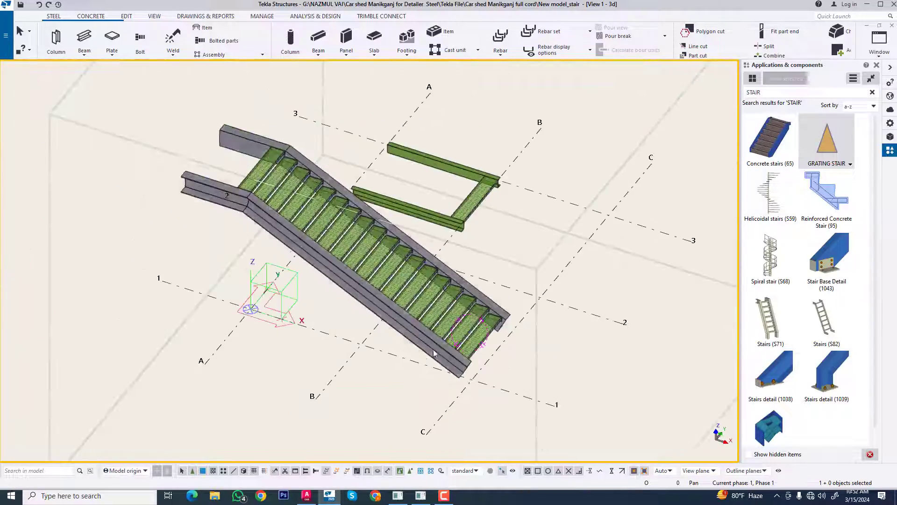
middle_click_drag(439, 304, 435, 340, "ctrl")
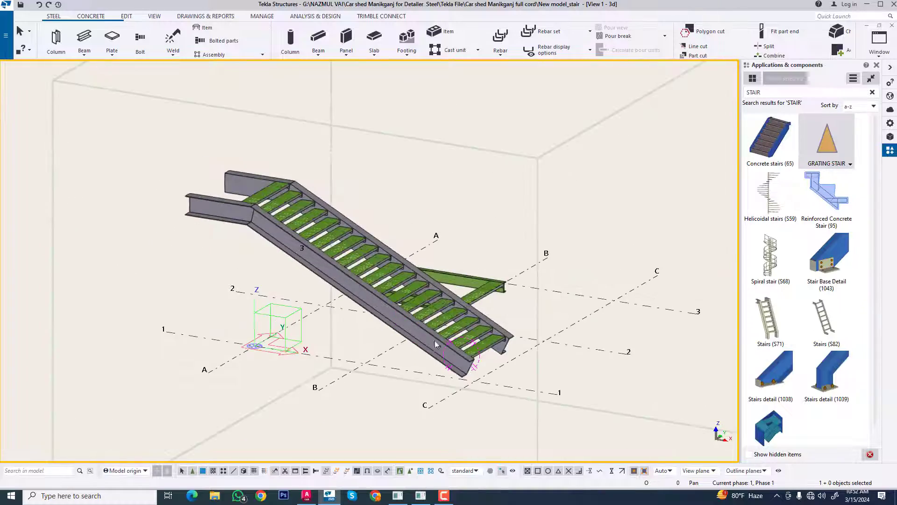
scroll(462, 371, "up", 5)
middle_click_drag(461, 371, 501, 356, "ctrl")
scroll(501, 356, "down", 2)
scroll(377, 291, "up", 5)
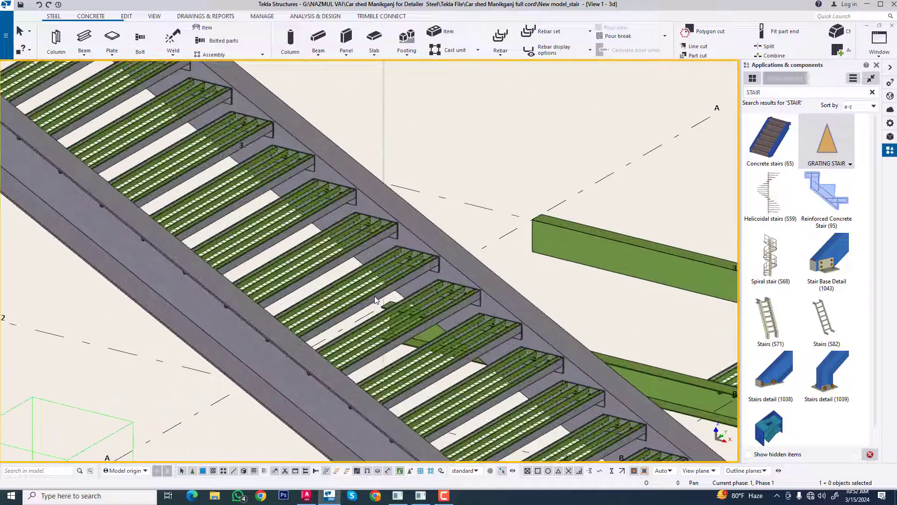
Redraw the 3D view and inspect the grating treads and their bolts up close along the stair.
right_click(485, 151)
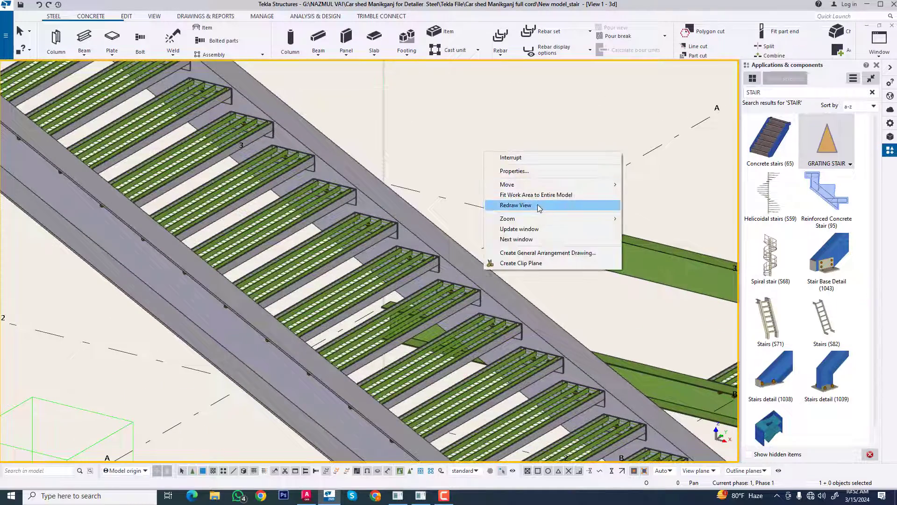
left_click(538, 206)
scroll(448, 216, "down", 1)
scroll(431, 257, "down", 3)
scroll(403, 369, "up", 4)
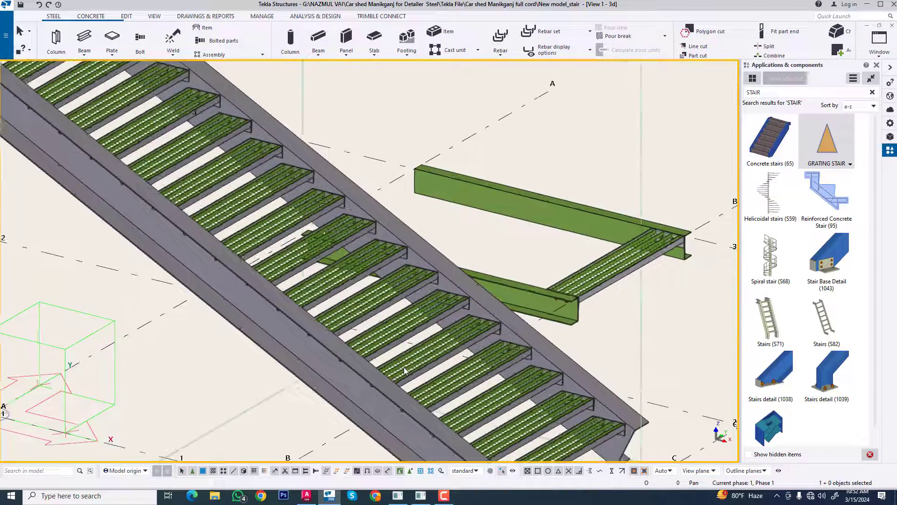
scroll(467, 359, "up", 2)
scroll(466, 358, "up", 1)
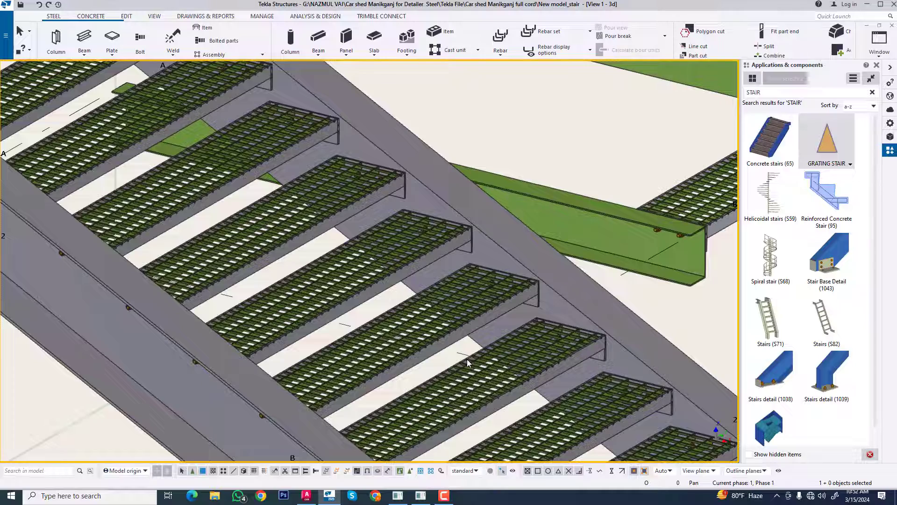
scroll(428, 283, "down", 2)
scroll(497, 357, "up", 5)
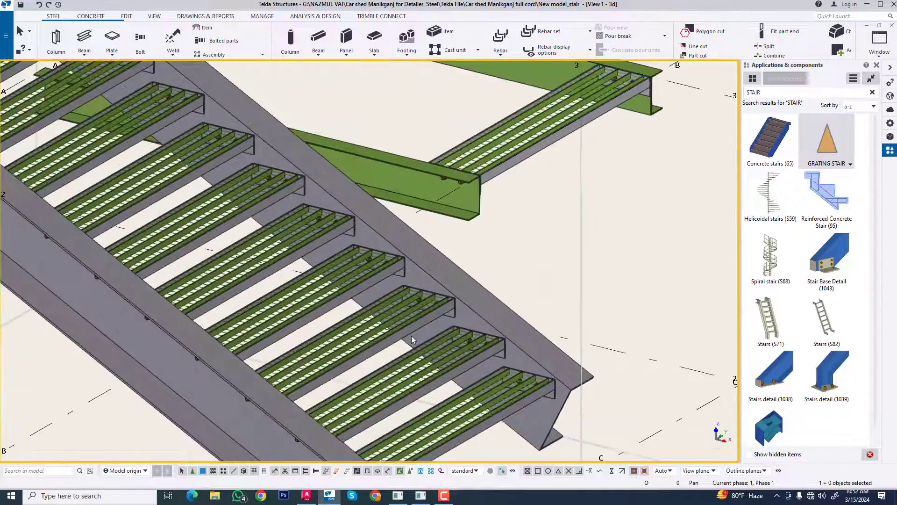
scroll(458, 359, "down", 5)
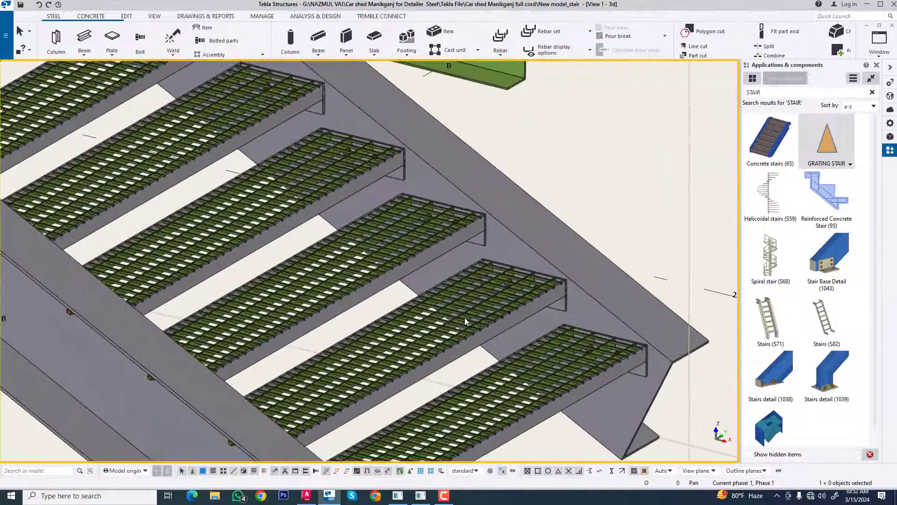
scroll(502, 330, "down", 4)
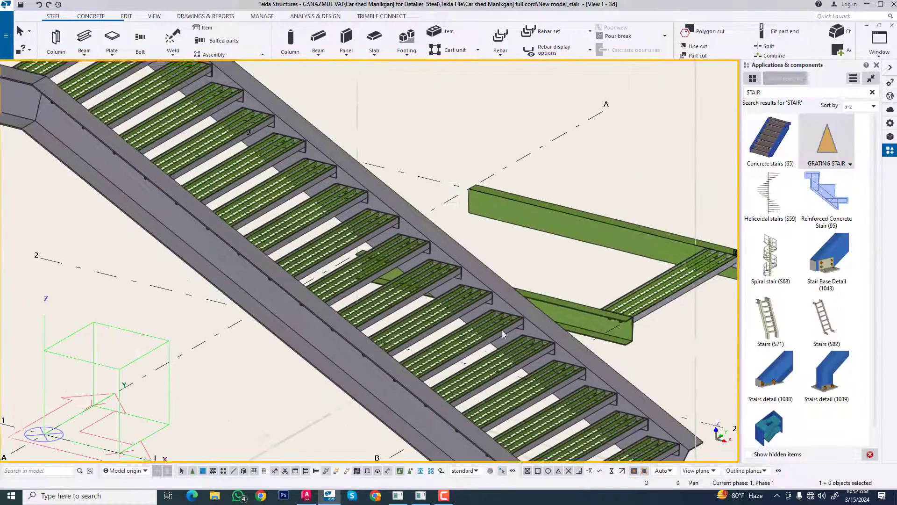
scroll(366, 299, "up", 6)
scroll(366, 299, "down", 5)
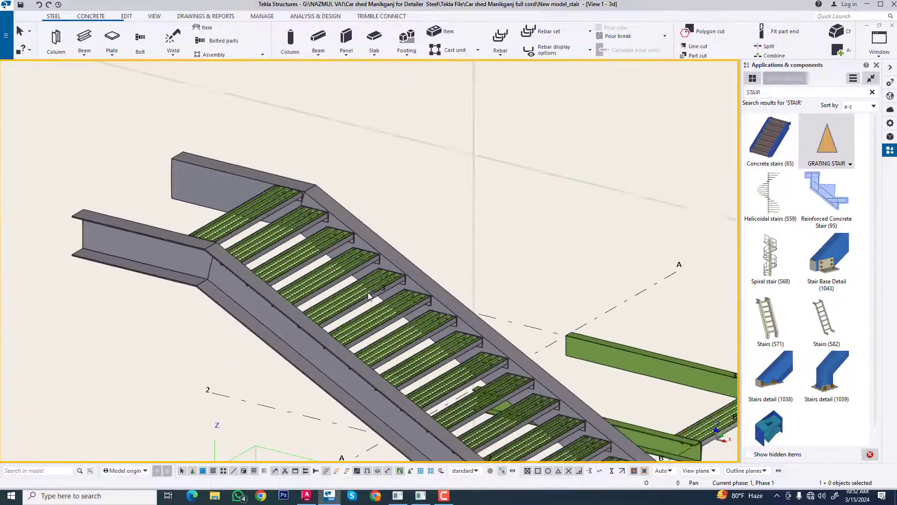